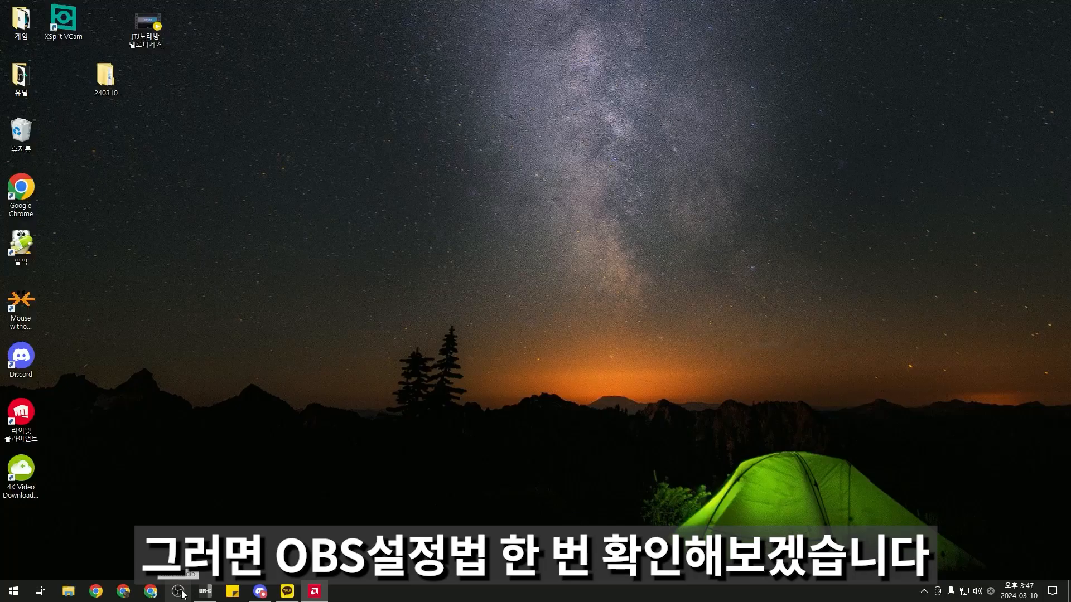
# Launch OBS and set the auto-configuration wizard for streaming at 1920x1080, 60 fps
pyautogui.click(182, 593)
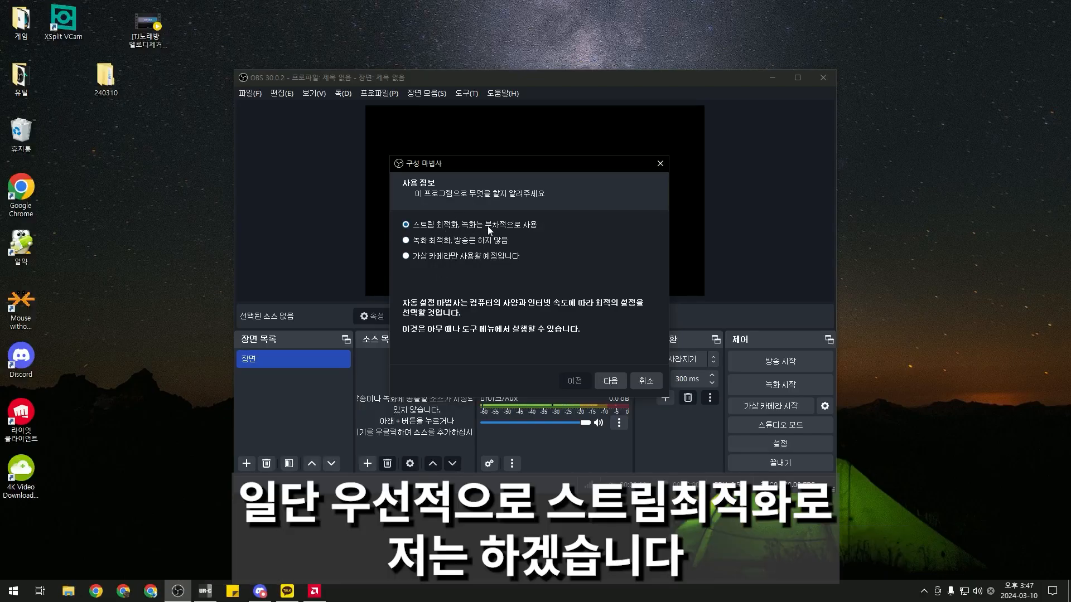
pyautogui.click(621, 379)
pyautogui.click(537, 250)
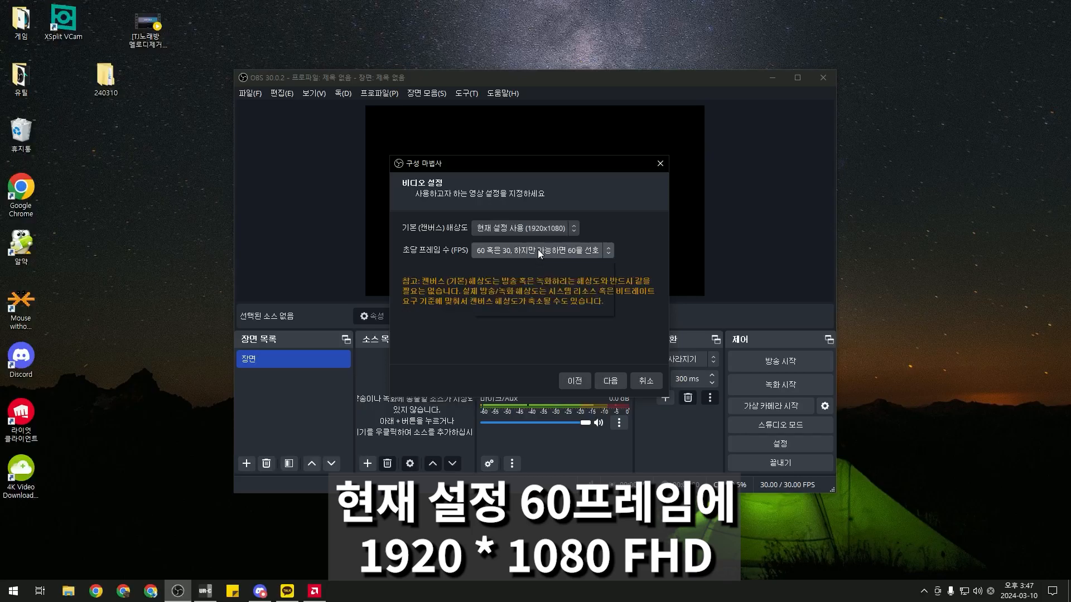
pyautogui.click(521, 308)
pyautogui.click(522, 229)
pyautogui.click(512, 277)
pyautogui.click(610, 382)
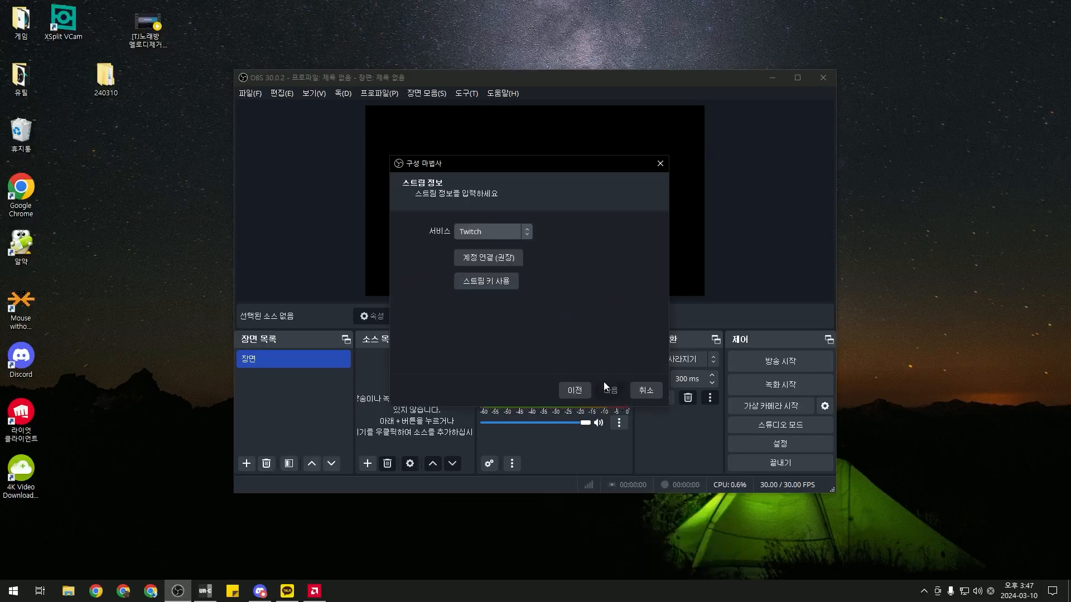
# Enter a custom streaming server and key, prefer hardware encoding, and start the bandwidth test
pyautogui.click(481, 233)
pyautogui.click(517, 312)
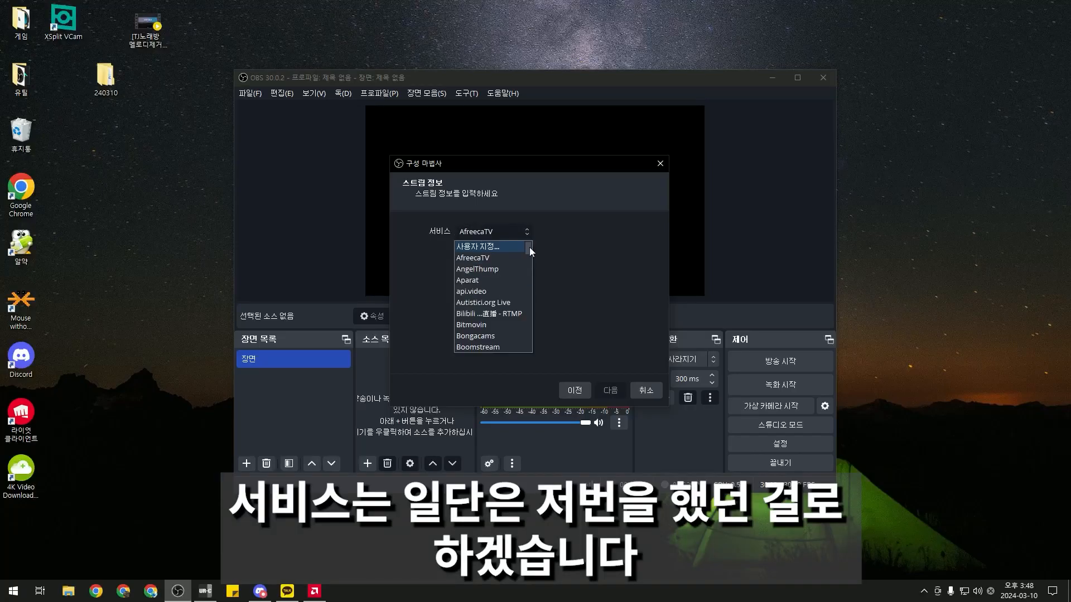
pyautogui.click(504, 246)
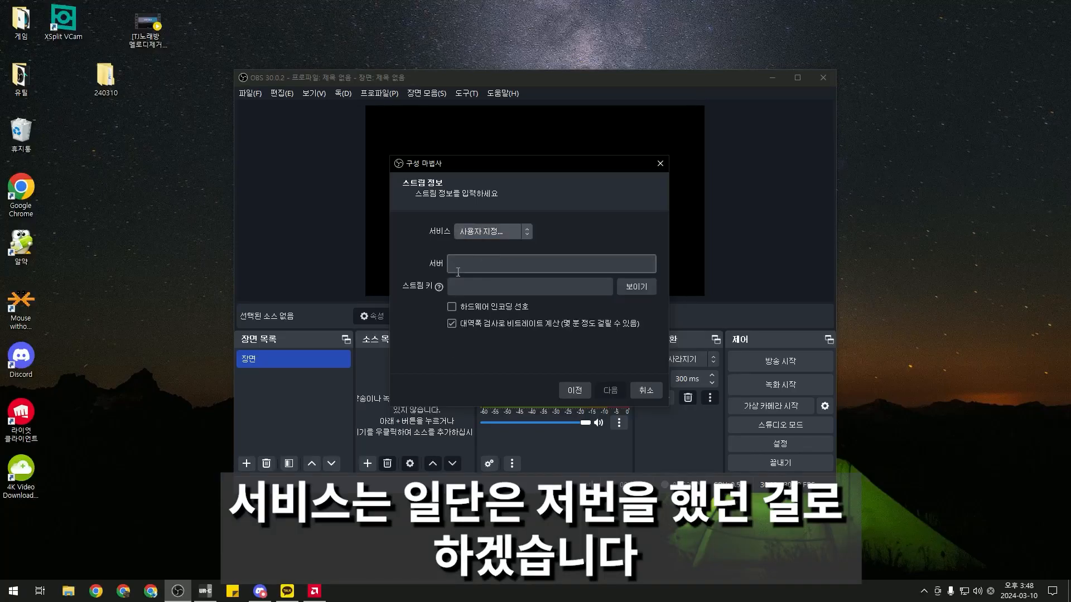
pyautogui.click(124, 592)
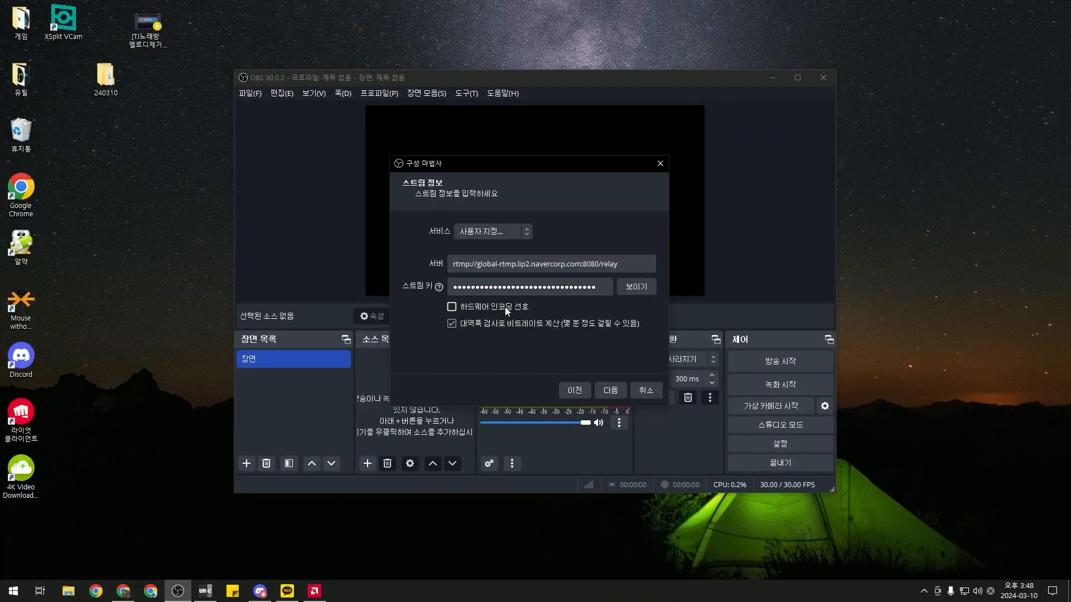
pyautogui.click(503, 306)
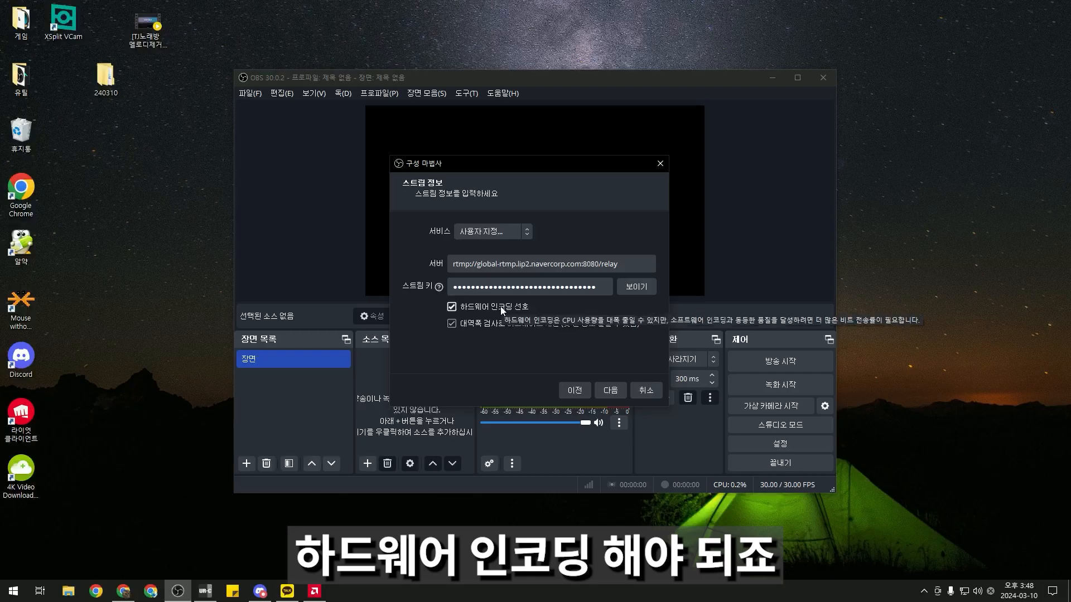
pyautogui.click(504, 324)
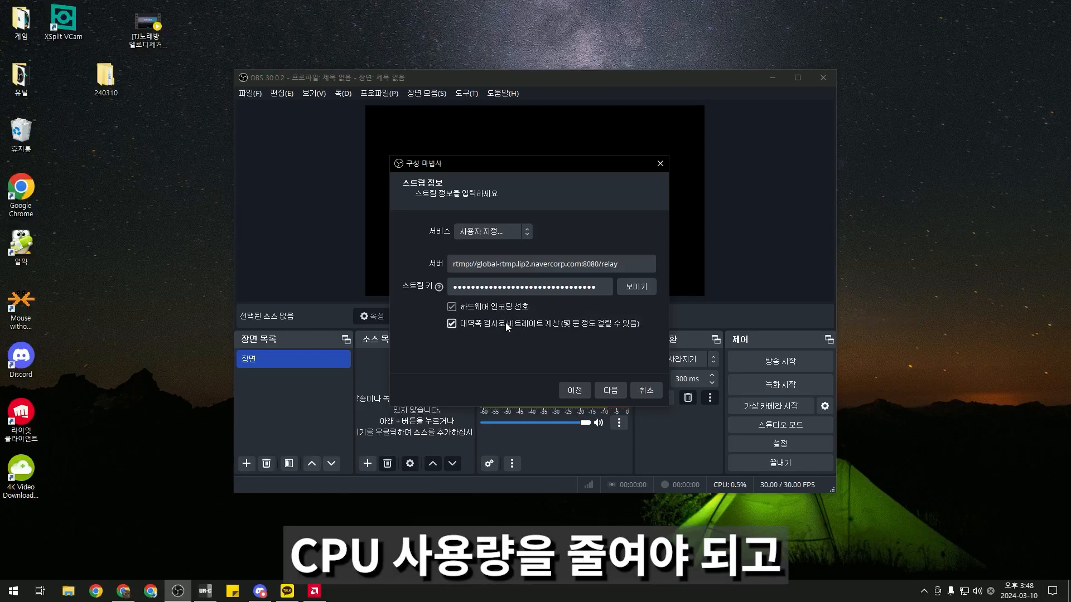
pyautogui.click(603, 388)
pyautogui.click(600, 307)
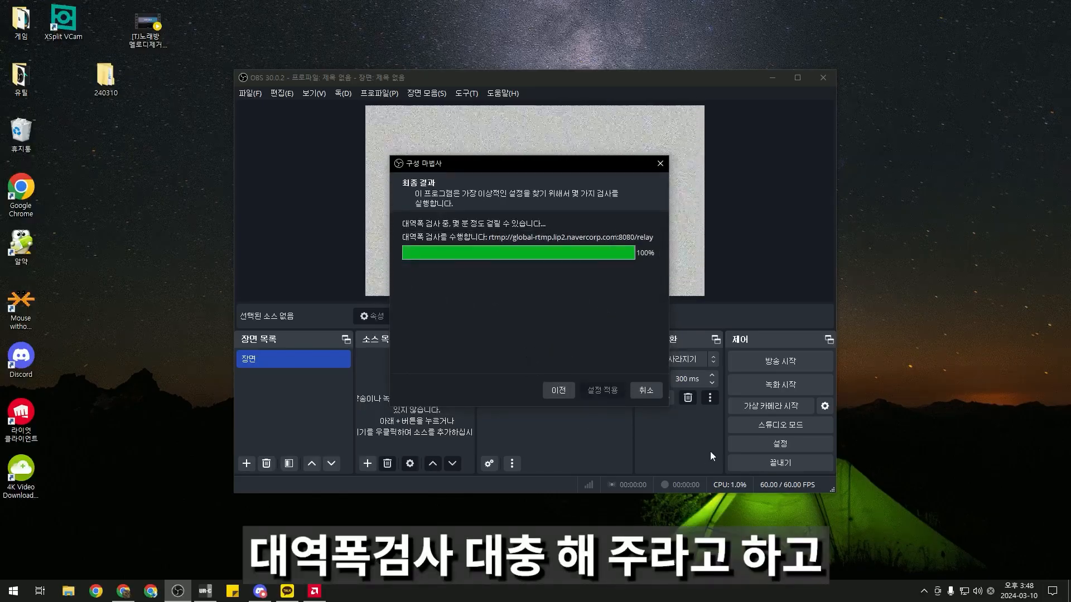
# Apply the wizard's recommended settings, maximize OBS, and review the Stream and Output settings pages
pyautogui.click(604, 391)
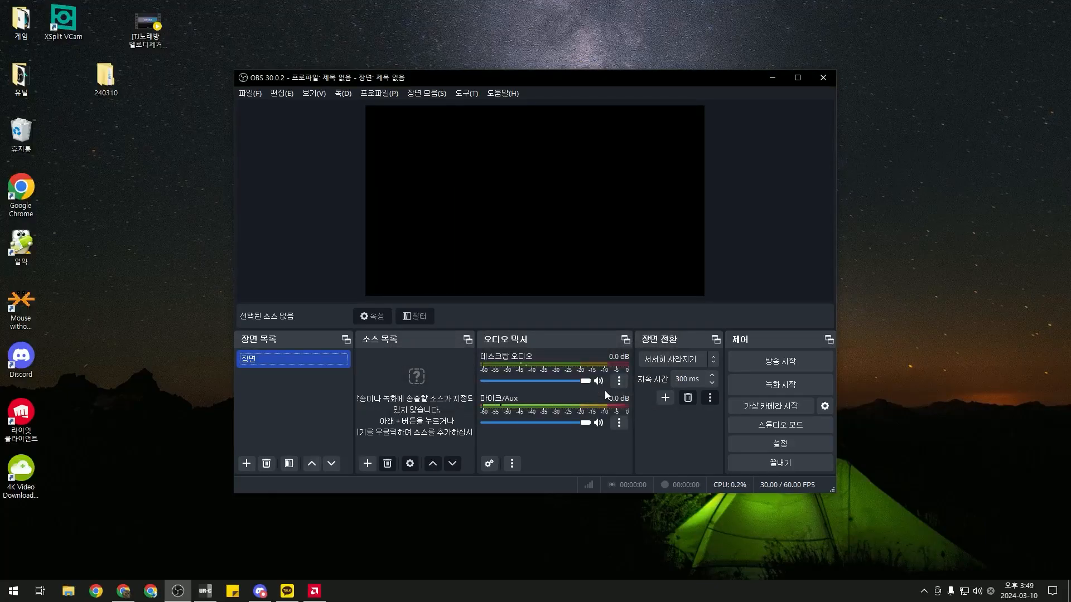
pyautogui.click(796, 78)
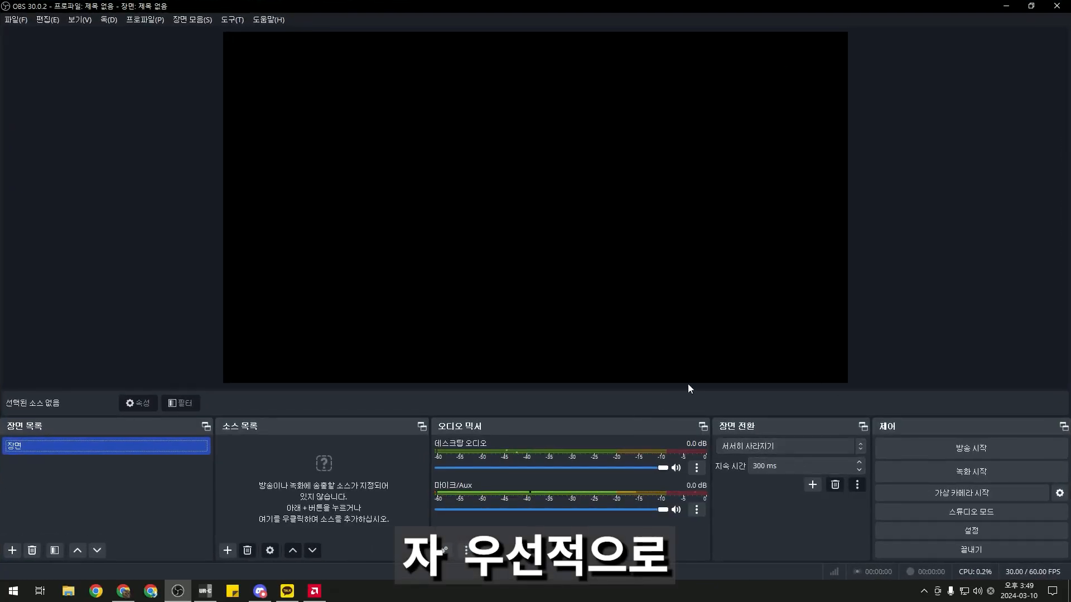
pyautogui.click(939, 525)
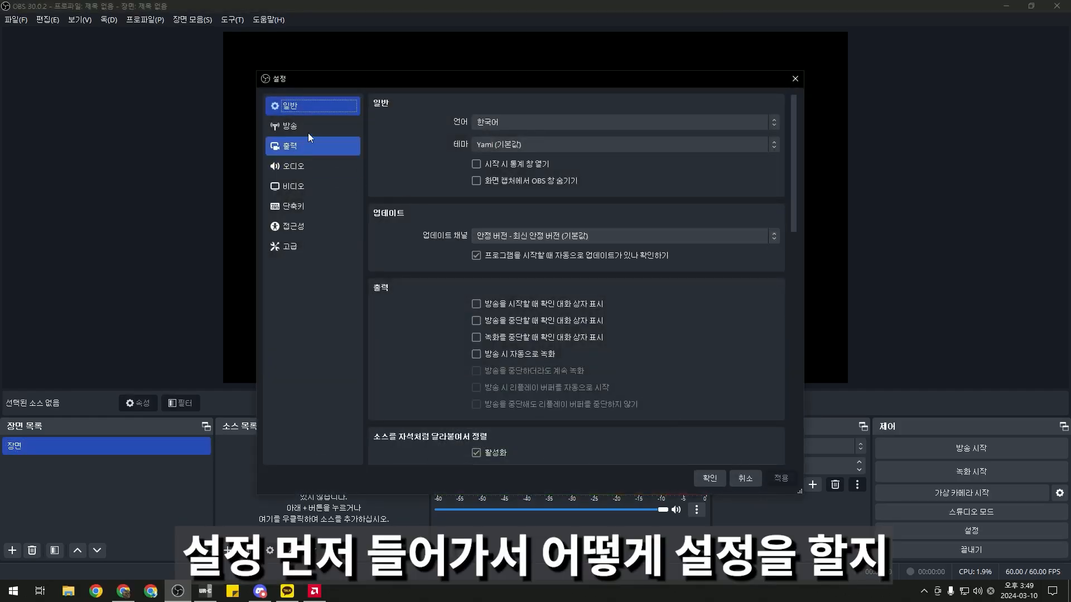
pyautogui.scroll(-1, 498, 210)
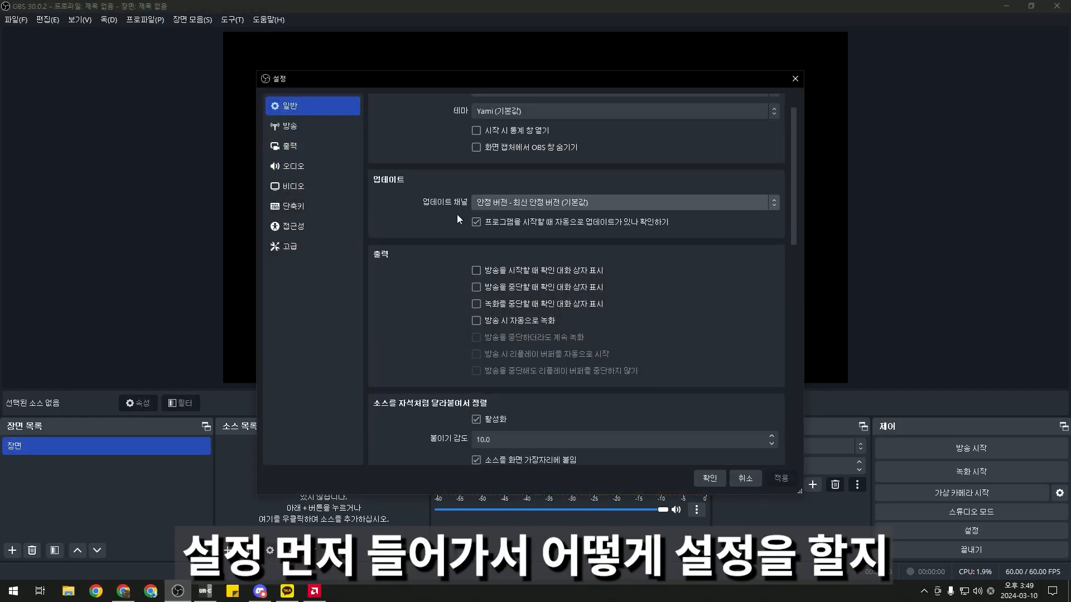
pyautogui.scroll(1, 461, 218)
pyautogui.click(327, 127)
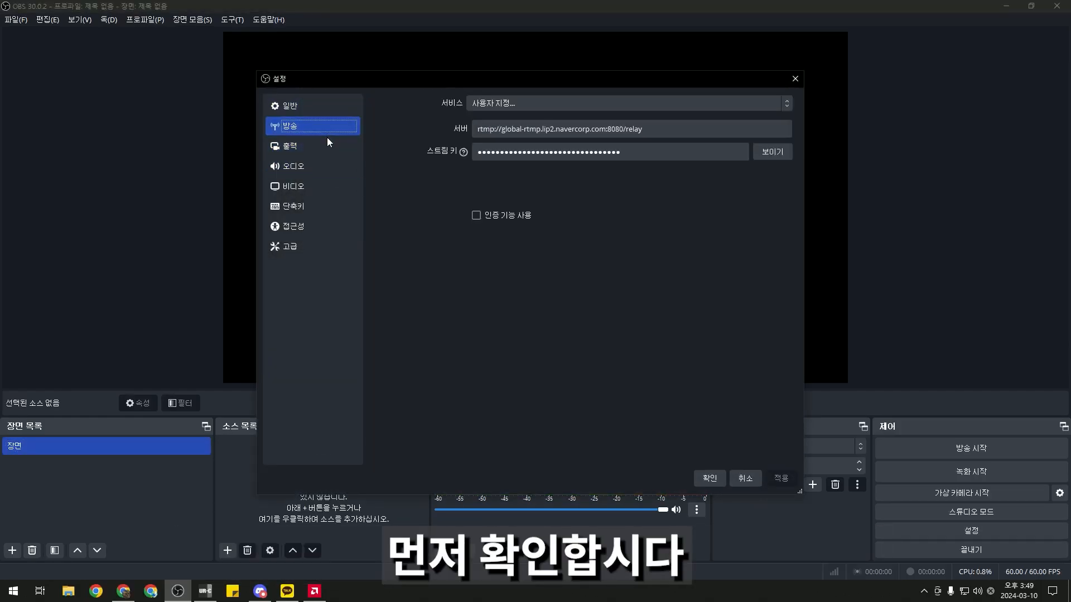
pyautogui.click(275, 146)
pyautogui.scroll(-2, 484, 229)
pyautogui.scroll(2, 484, 229)
# Switch output to Advanced mode and record audio tracks 1–3, then browse for the recording folder
pyautogui.click(520, 103)
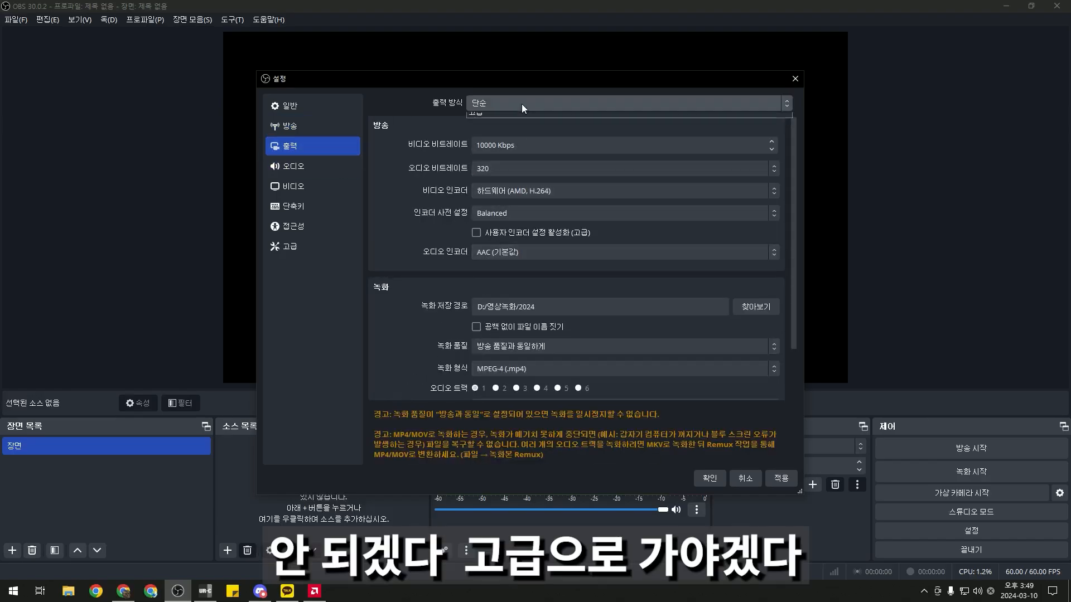
pyautogui.click(505, 127)
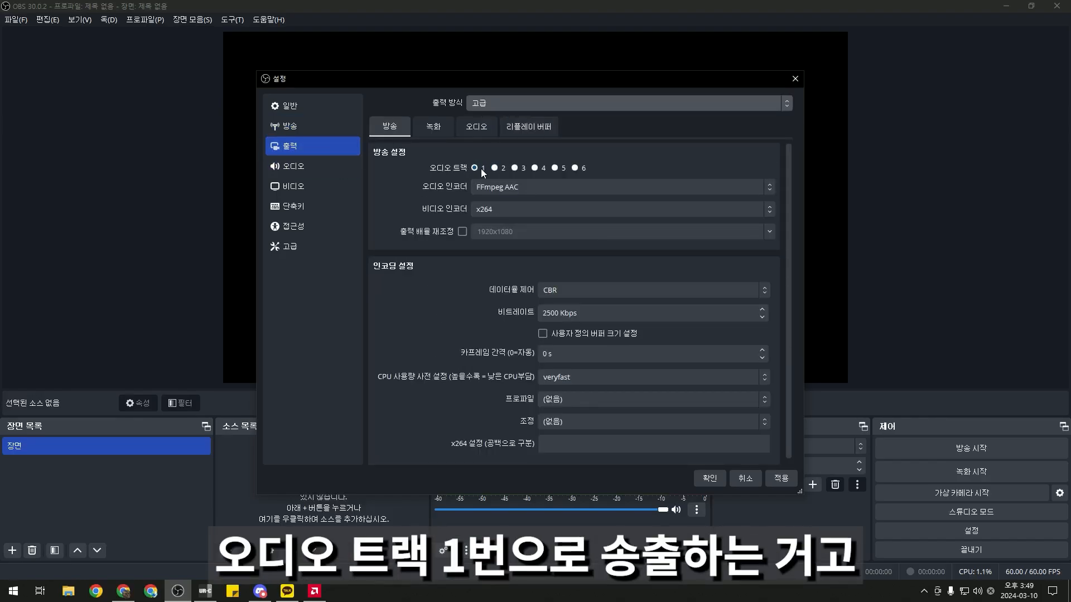
pyautogui.click(434, 126)
pyautogui.click(496, 298)
pyautogui.click(518, 298)
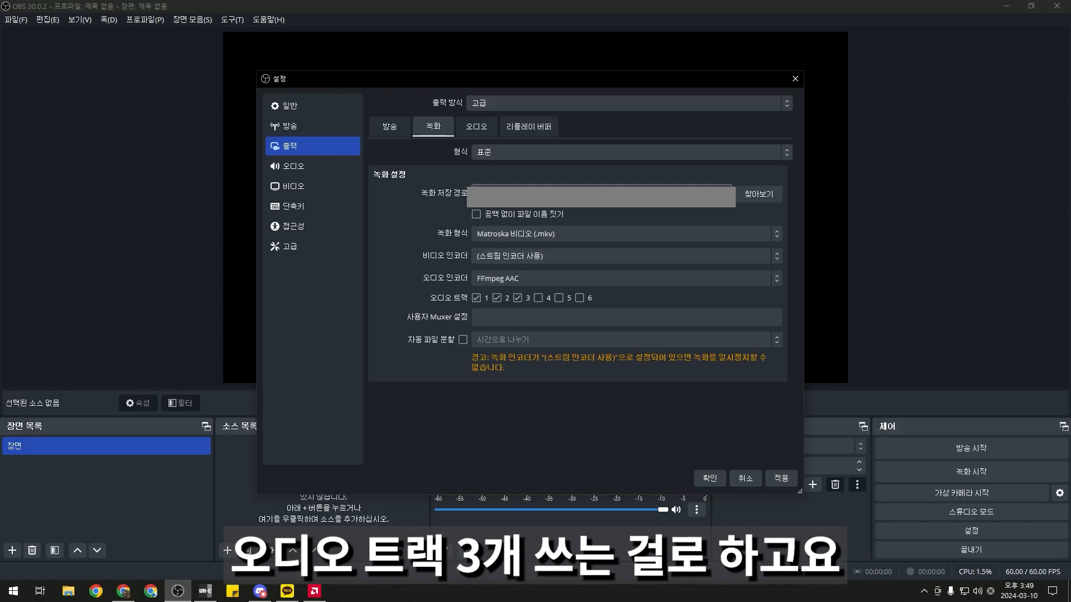
pyautogui.click(765, 197)
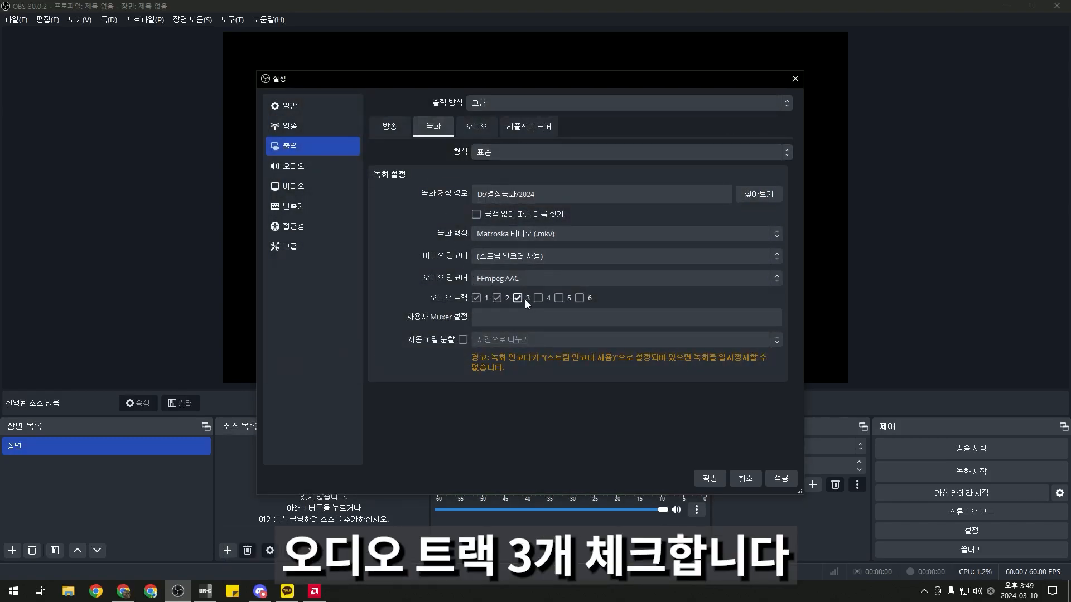
# Record in MPEG-4 (.mp4) with the x264 video encoder and FFmpeg AAC audio
pyautogui.click(558, 235)
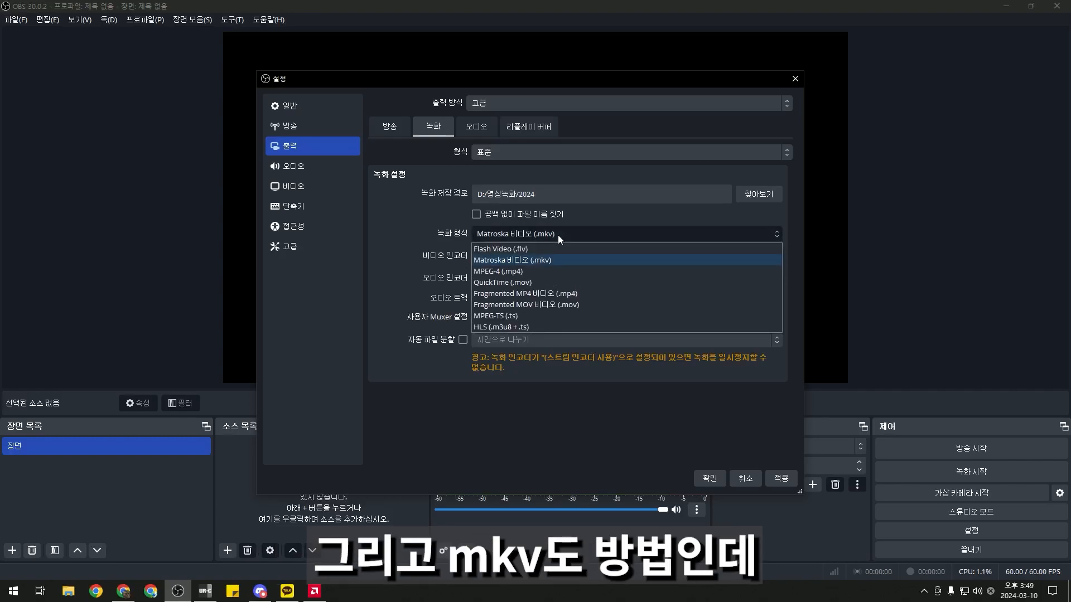
pyautogui.click(541, 269)
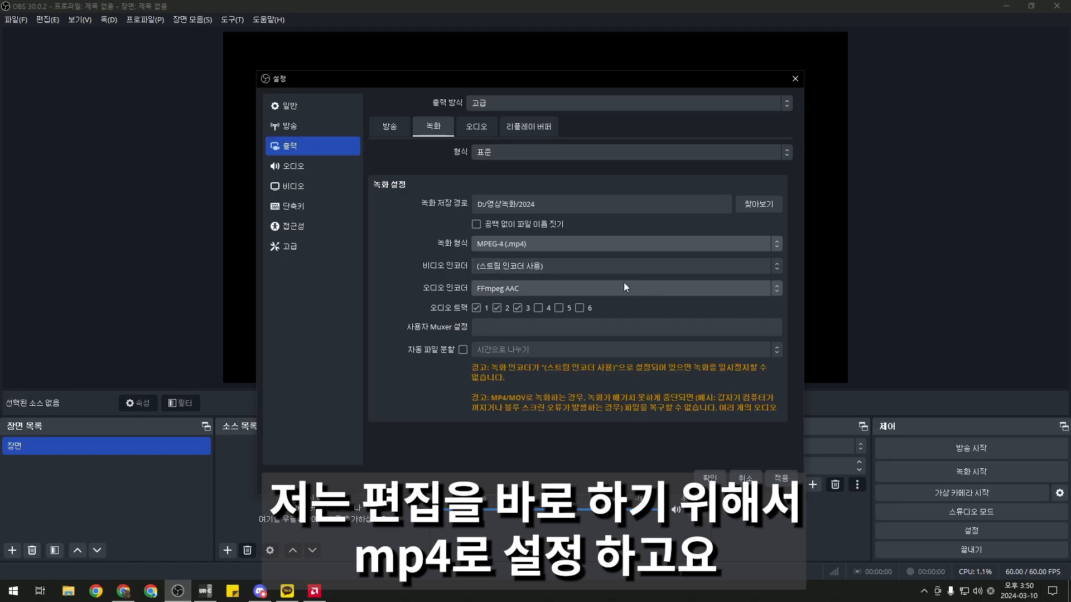
pyautogui.click(508, 266)
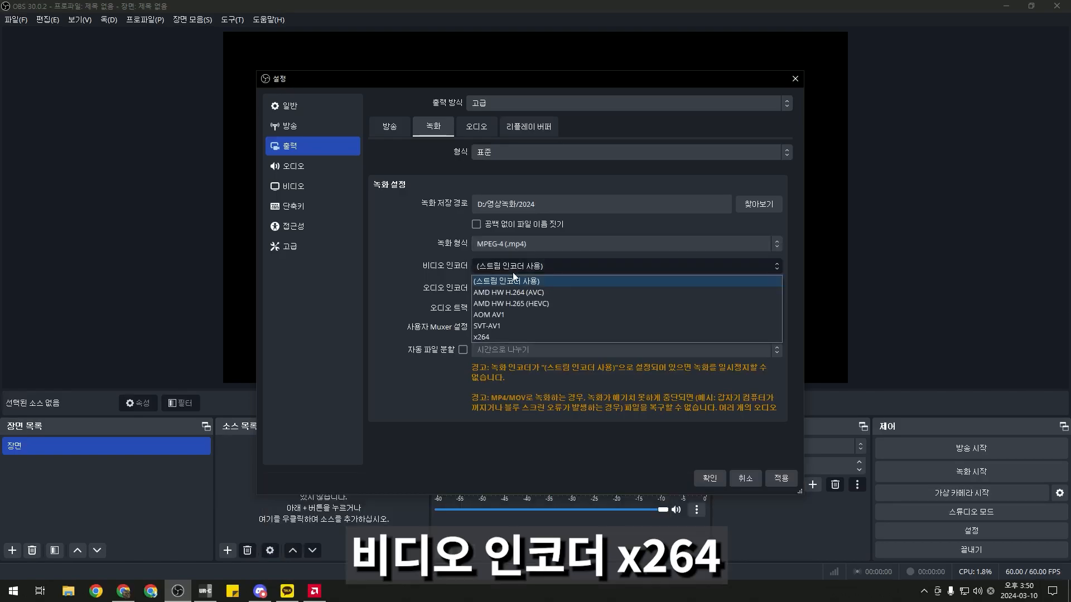
pyautogui.click(506, 330)
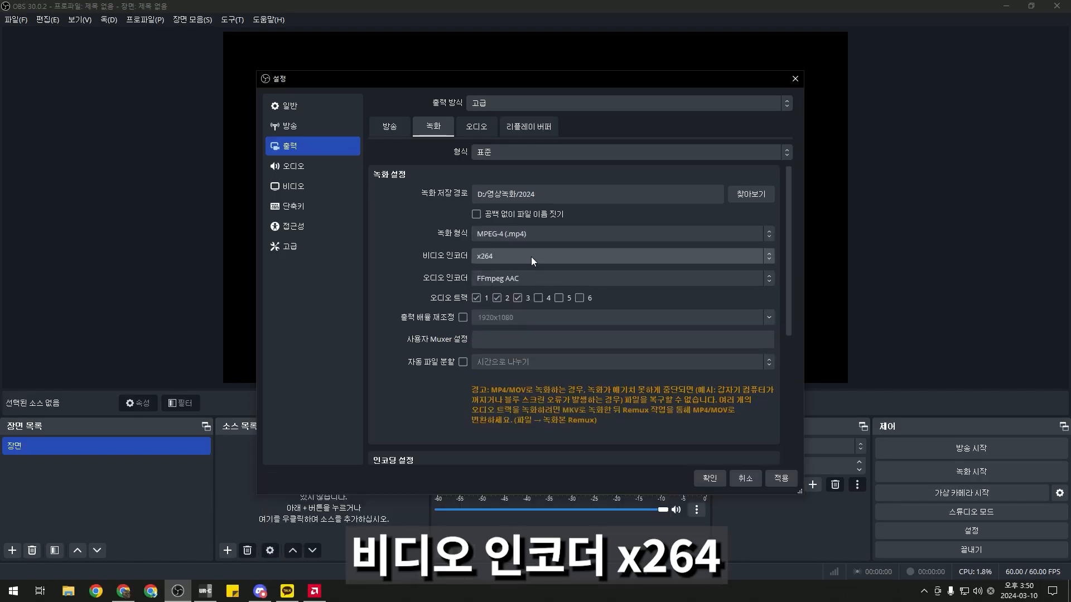
pyautogui.click(611, 280)
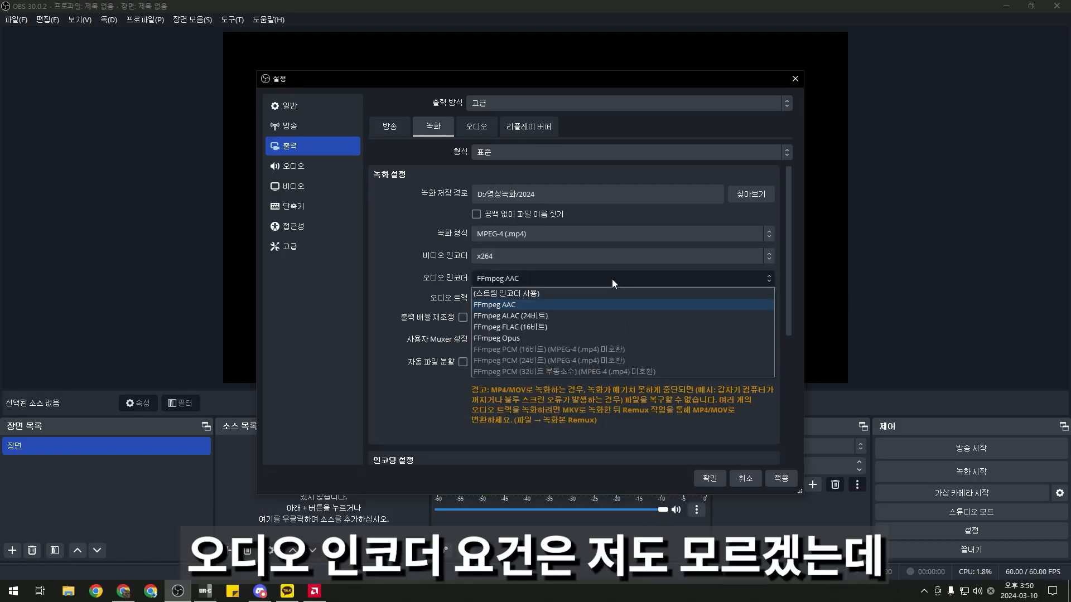
pyautogui.click(541, 308)
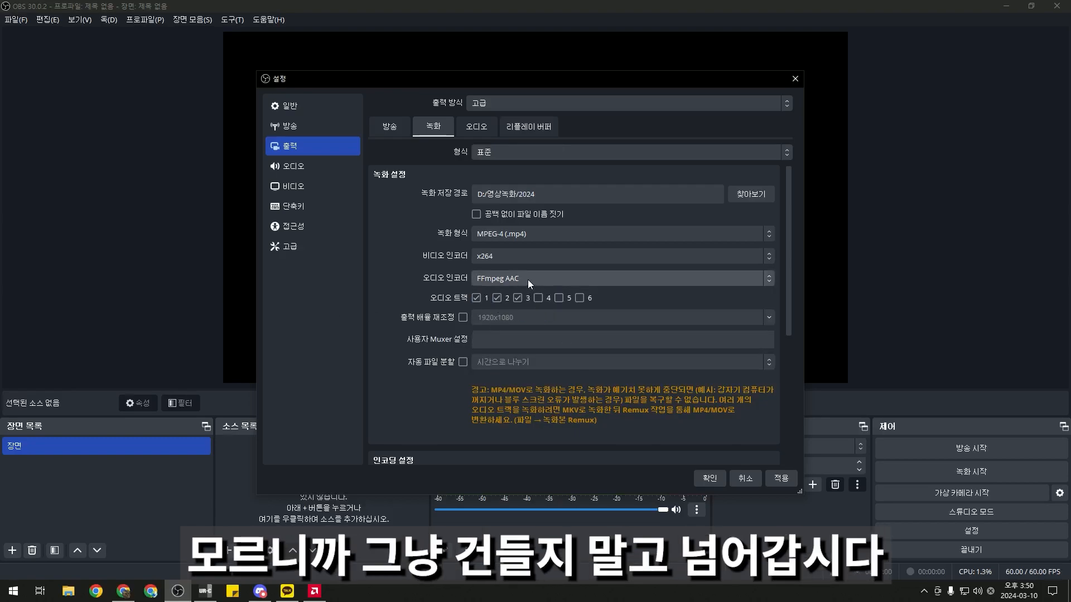
pyautogui.click(478, 128)
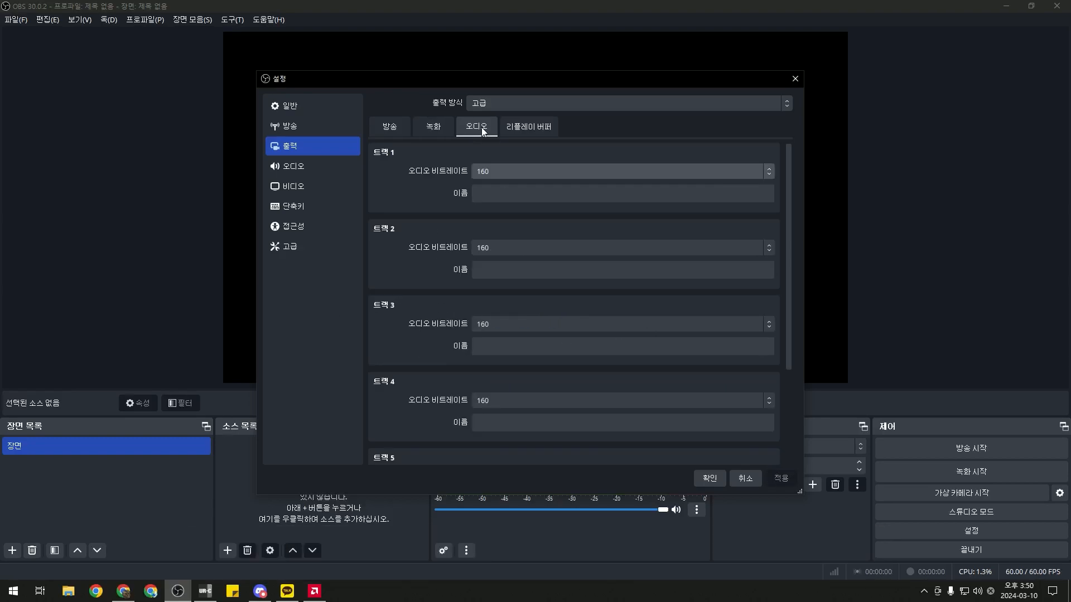
# Set the audio bitrate of tracks 1, 2 and 3 to 192
pyautogui.click(524, 171)
pyautogui.click(499, 233)
pyautogui.click(497, 250)
pyautogui.click(509, 320)
pyautogui.click(508, 324)
pyautogui.click(501, 379)
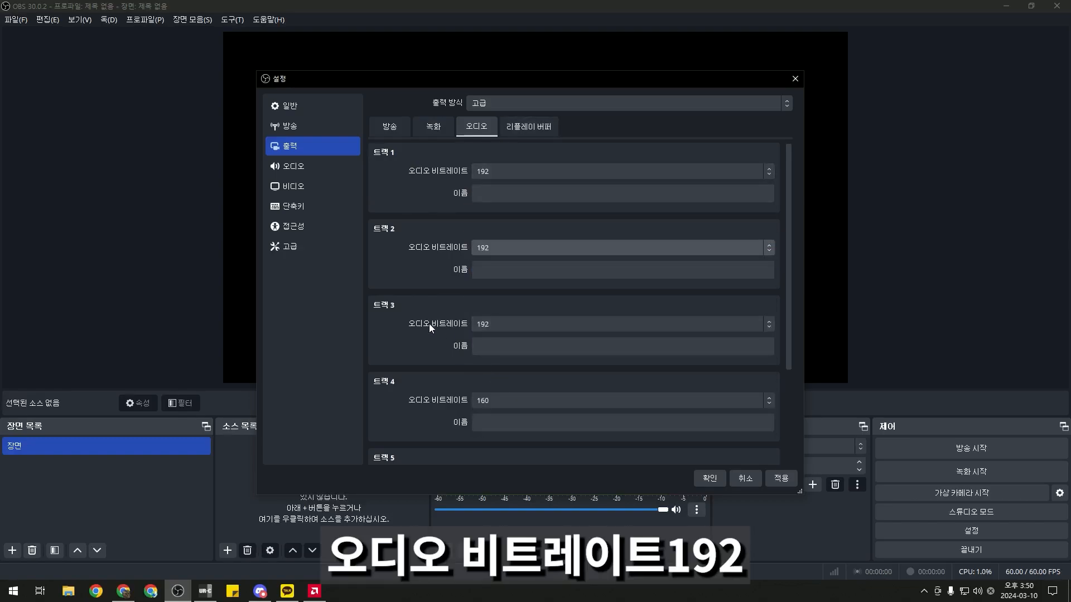
pyautogui.click(433, 127)
pyautogui.click(473, 128)
pyautogui.click(514, 171)
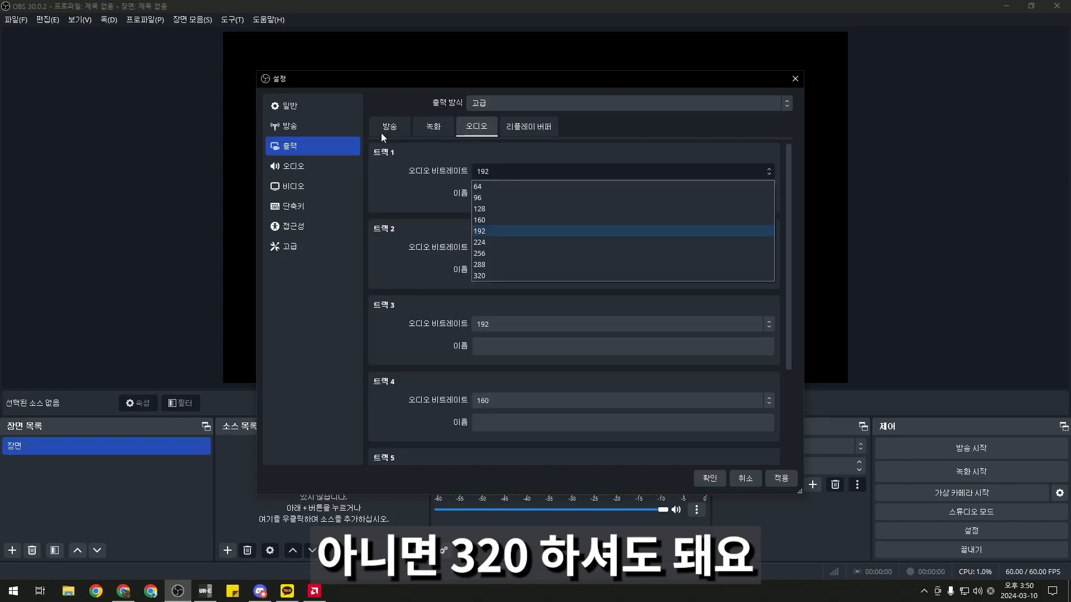
# Give the streaming output CBR rate control with a 10000 Kbps video bitrate
pyautogui.click(381, 136)
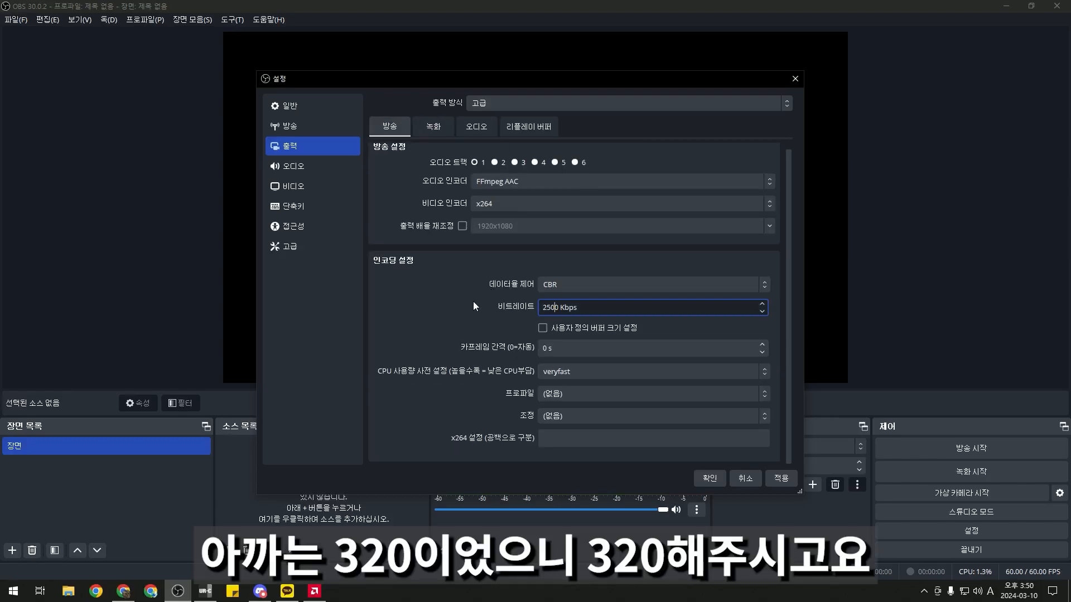
pyautogui.scroll(1, 515, 296)
pyautogui.click(563, 286)
pyautogui.click(563, 287)
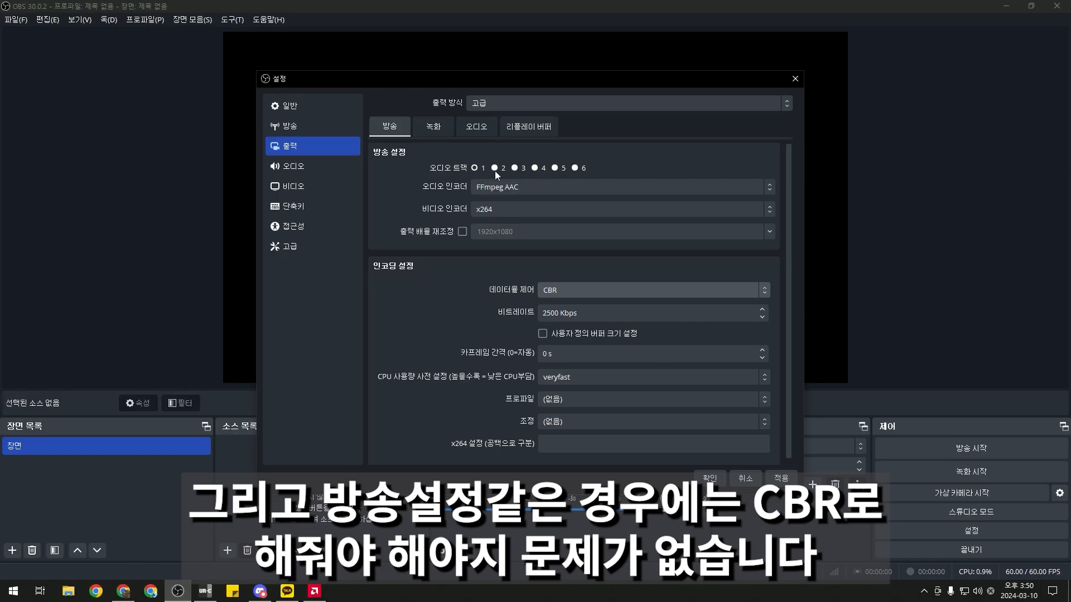
pyautogui.click(552, 313)
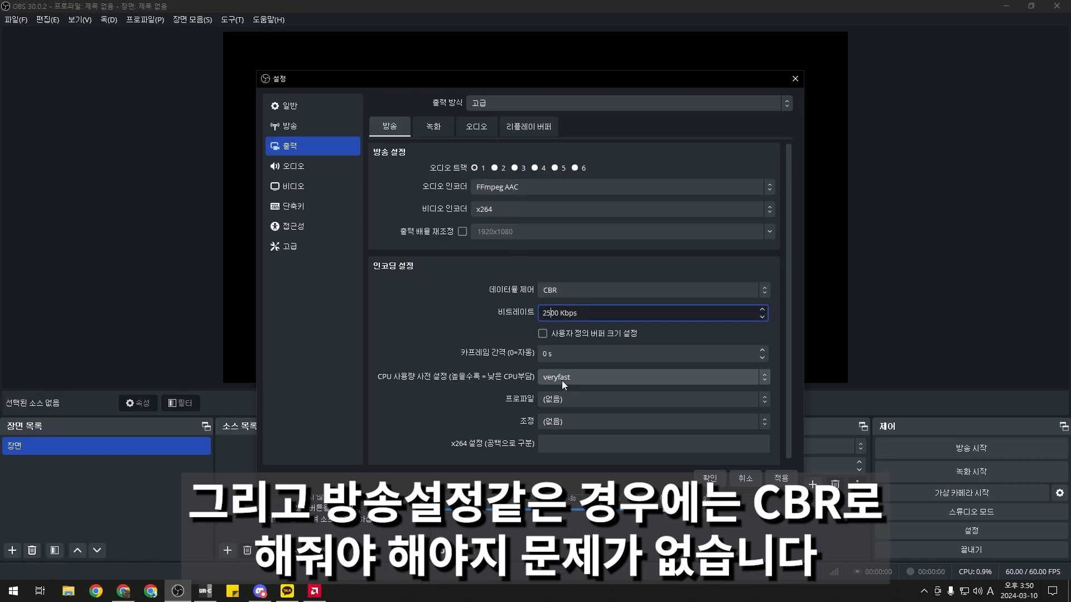
pyautogui.hotkey('ctrl', 'a')
pyautogui.write('80000')
pyautogui.press('BackSpace')
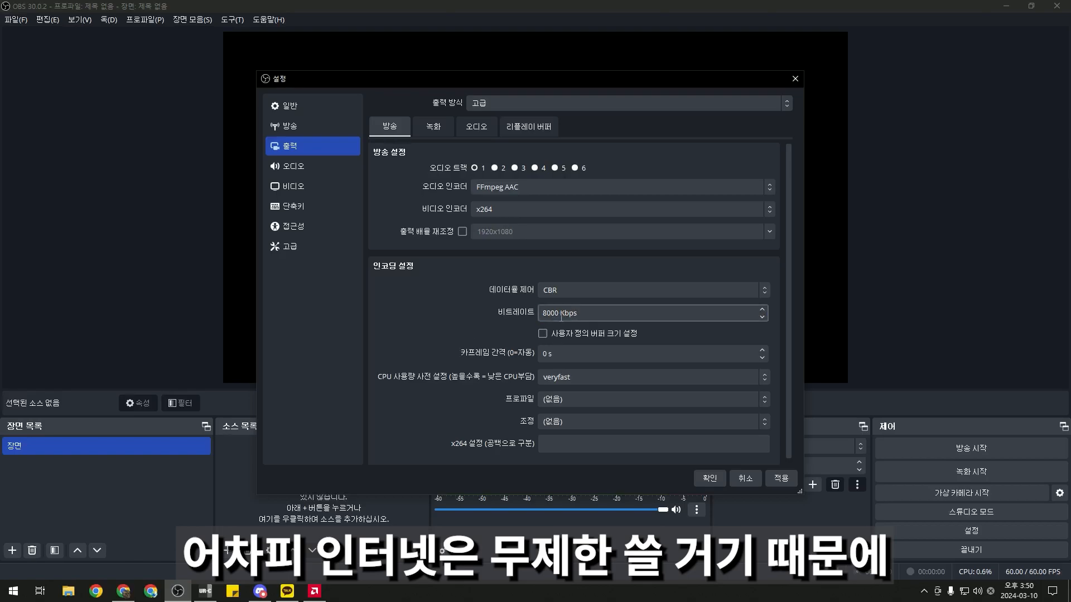
pyautogui.press('BackSpace')
pyautogui.write('10')
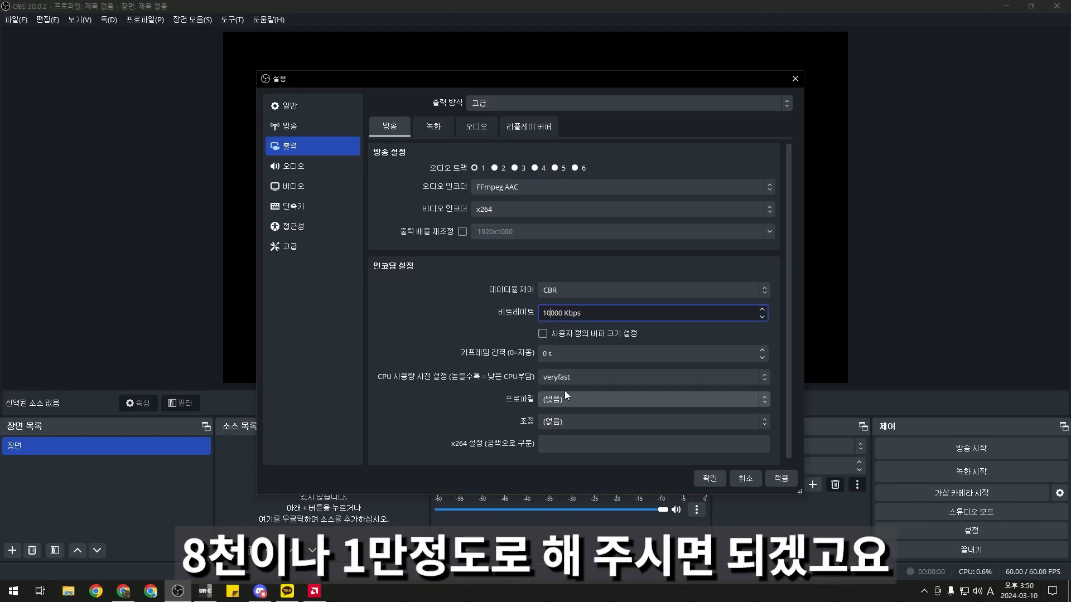
pyautogui.scroll(-1, 449, 315)
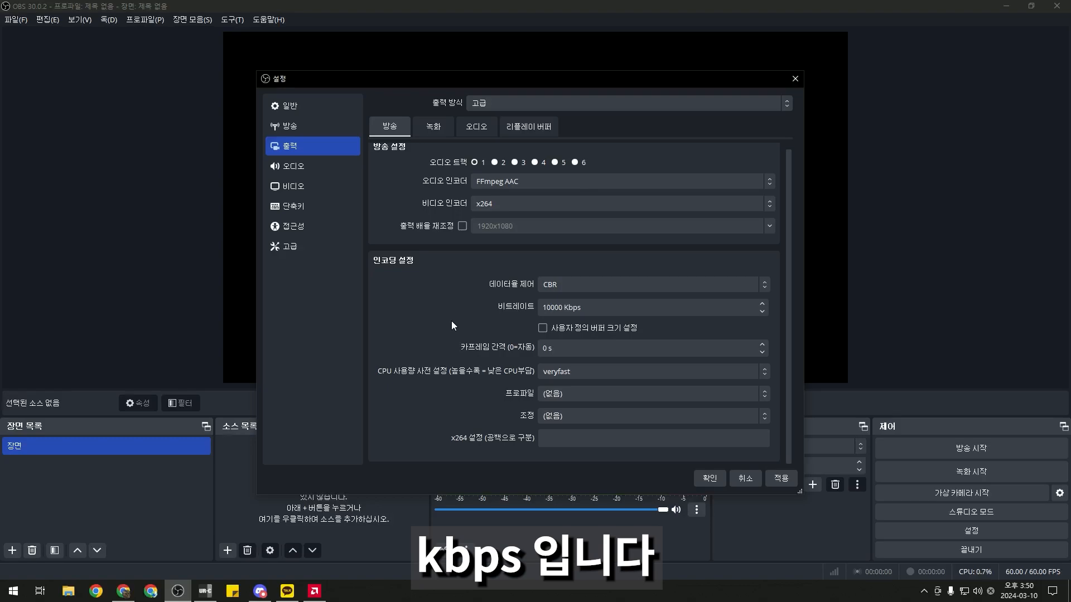
# Apply the output changes and keep the audio sample rate at 48 kHz
pyautogui.click(781, 478)
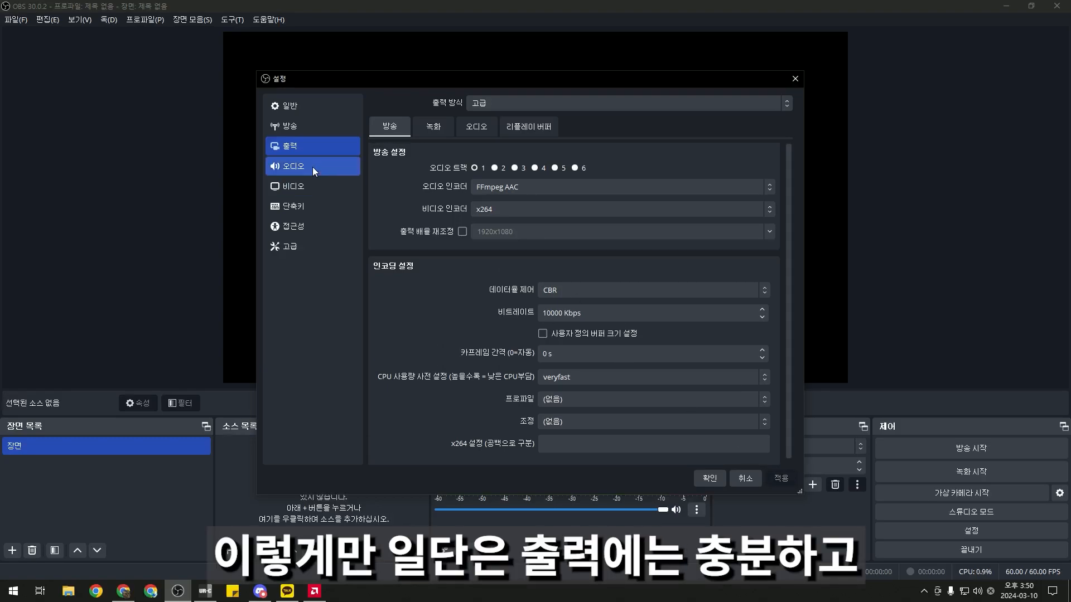
pyautogui.click(313, 167)
pyautogui.click(515, 121)
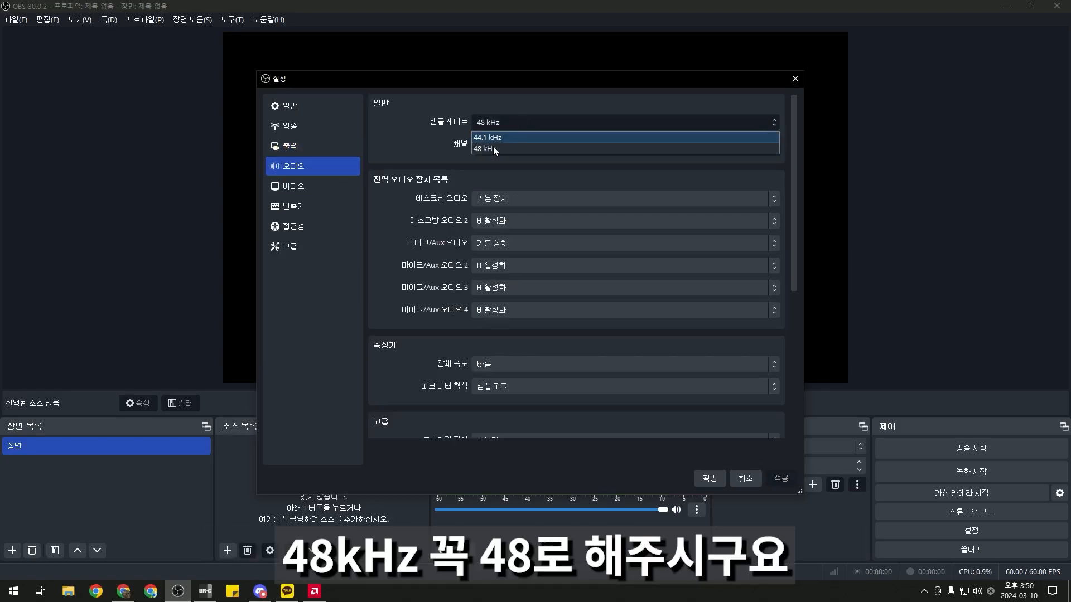
pyautogui.click(490, 148)
pyautogui.scroll(-8, 427, 188)
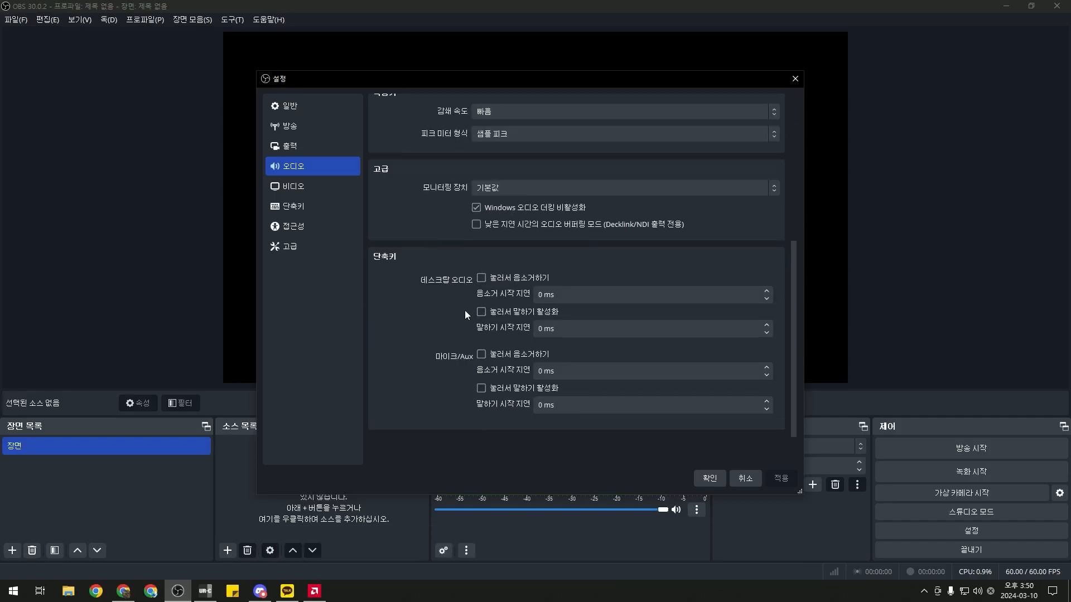
pyautogui.scroll(8, 441, 296)
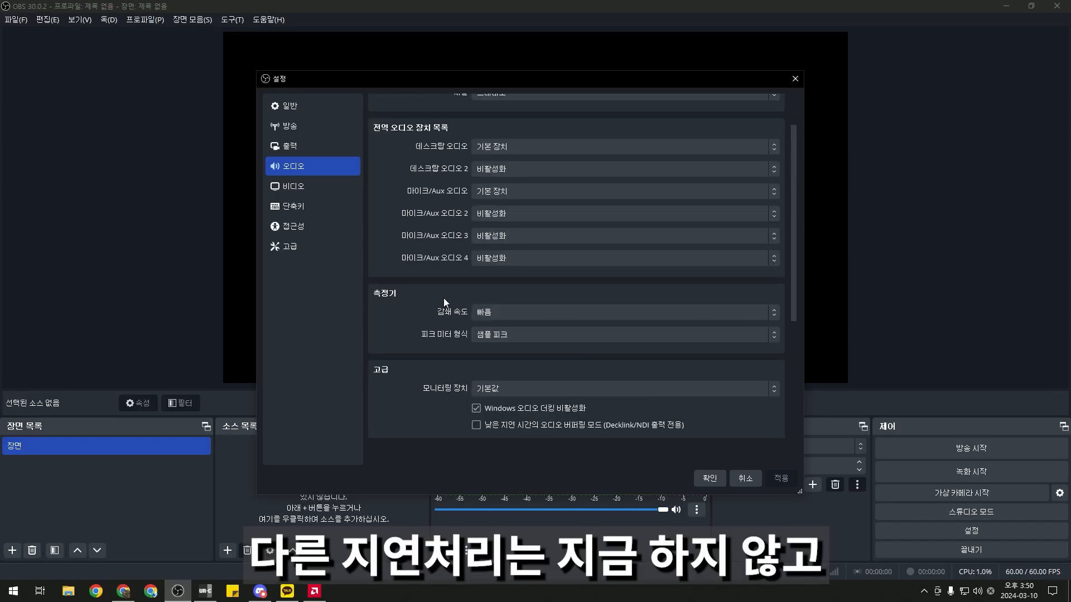
# Confirm video is 1920x1080 at 60 FPS, review the remaining pages, and close Settings with OK
pyautogui.click(319, 189)
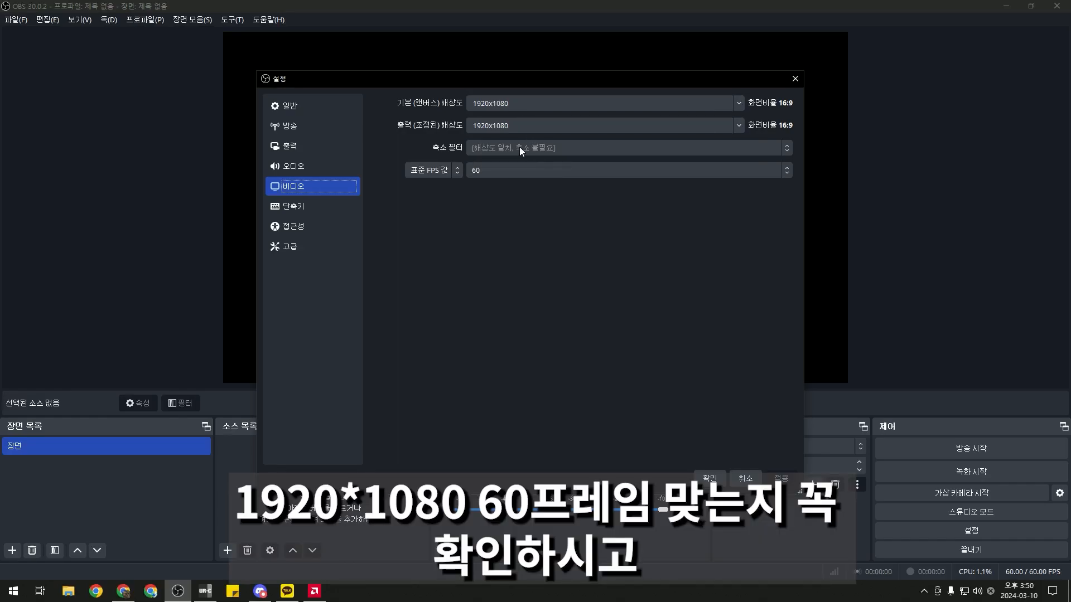
pyautogui.click(310, 210)
pyautogui.click(306, 244)
pyautogui.click(302, 106)
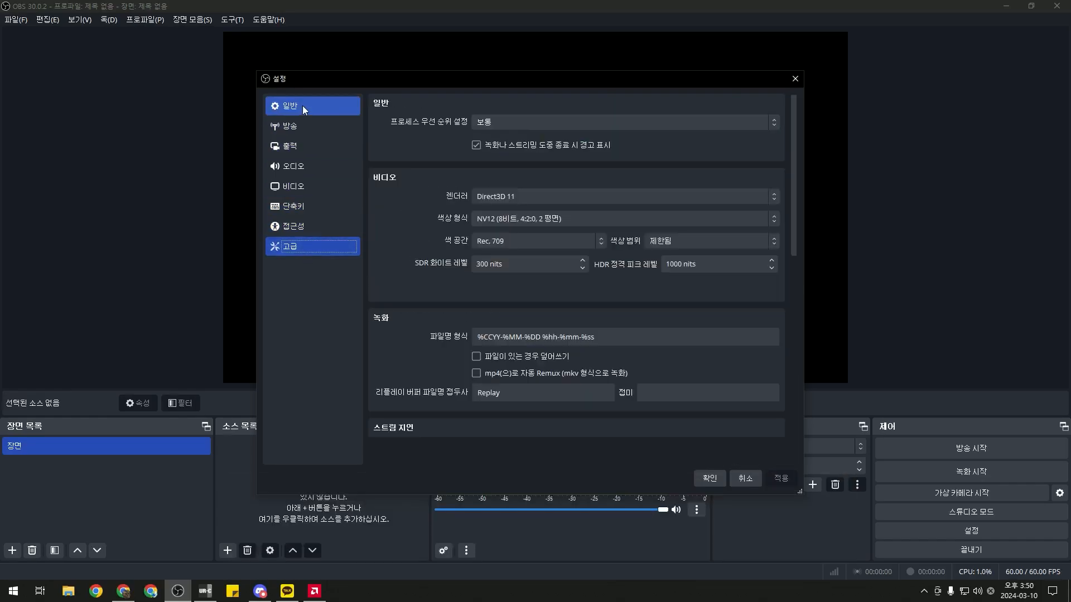
pyautogui.scroll(-12, 413, 281)
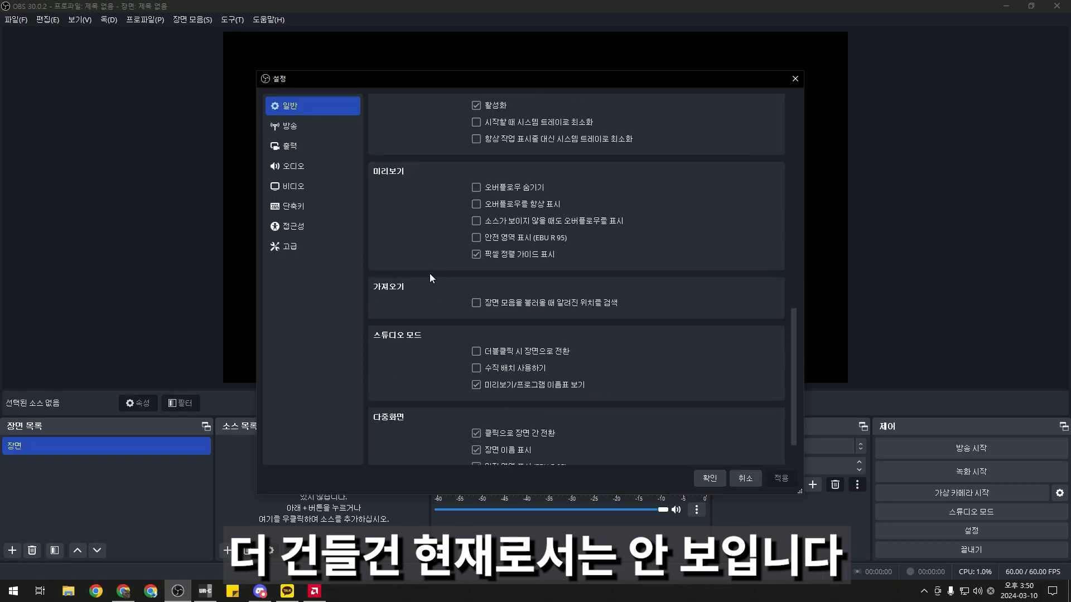
pyautogui.scroll(3, 440, 296)
pyautogui.click(290, 126)
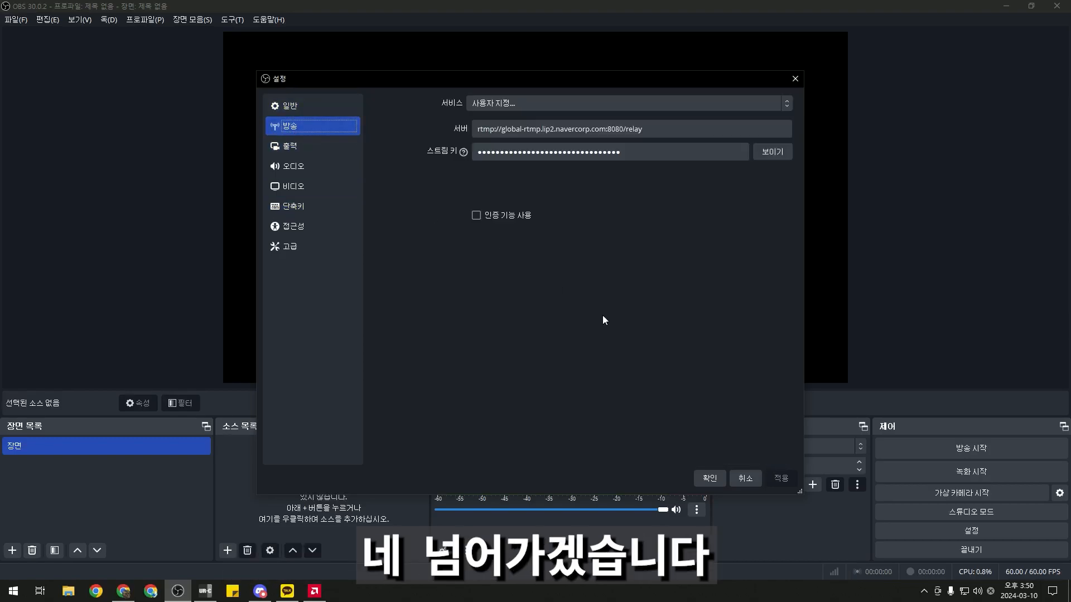
pyautogui.click(704, 478)
# Create a scene named 소리 and delete the default 장면 scene
pyautogui.doubleClick(43, 447)
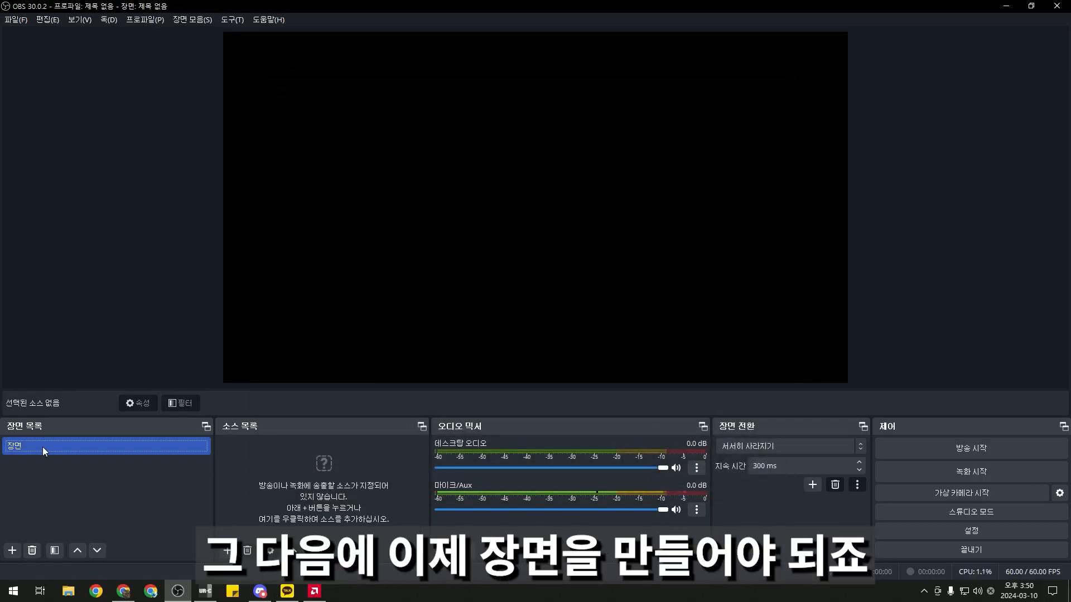
pyautogui.press('Return')
pyautogui.click(575, 306)
pyautogui.click(12, 550)
pyautogui.write('akd')
pyautogui.write('리')
pyautogui.press('Return')
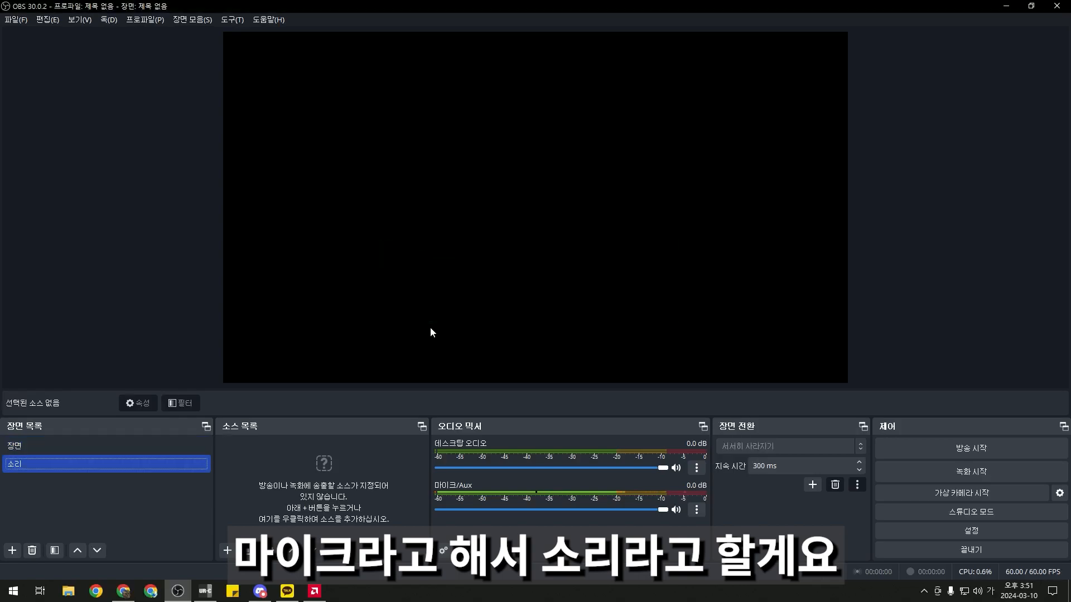
pyautogui.click(122, 441)
pyautogui.press('Delete')
pyautogui.click(539, 304)
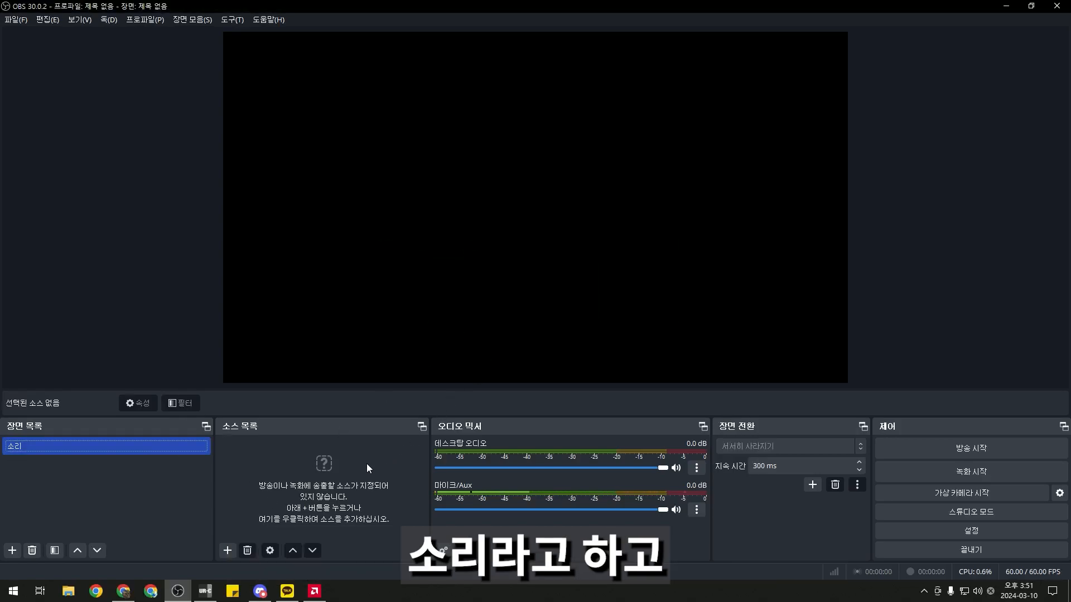
# Add an Audio Input Capture named 마이크 using the Streaming(Steinberg UR22C) device
pyautogui.rightClick(366, 463)
pyautogui.click(236, 556)
pyautogui.click(236, 555)
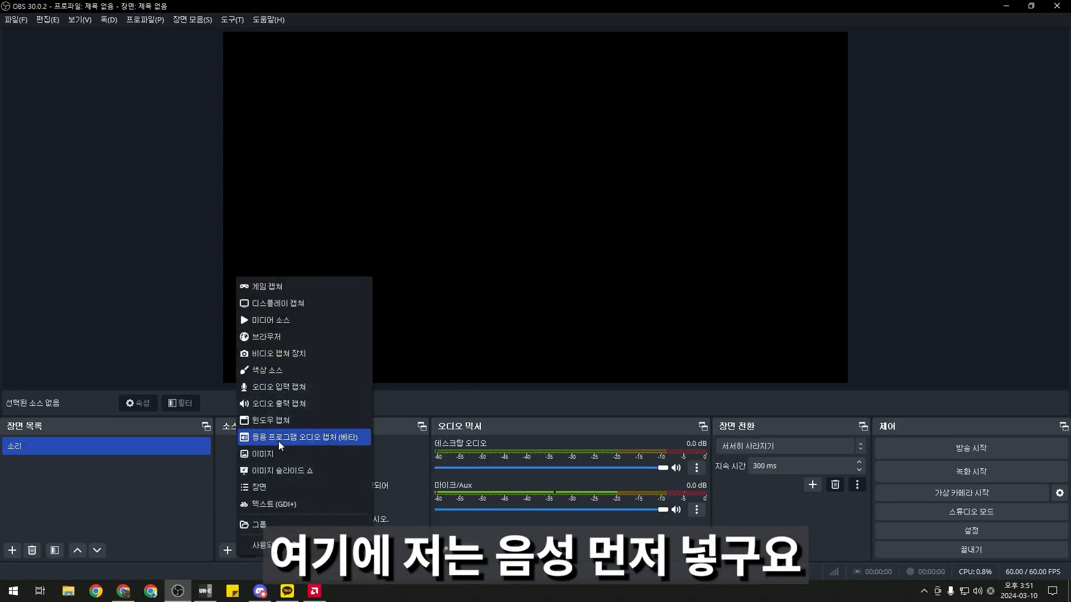
pyautogui.click(318, 380)
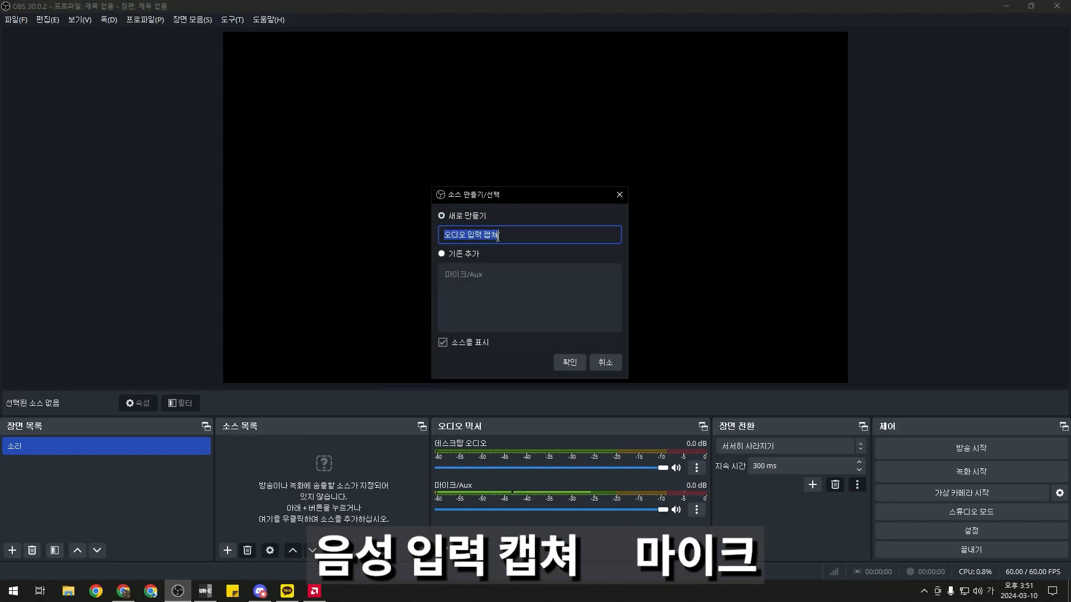
pyautogui.write('마이크')
pyautogui.press('Return')
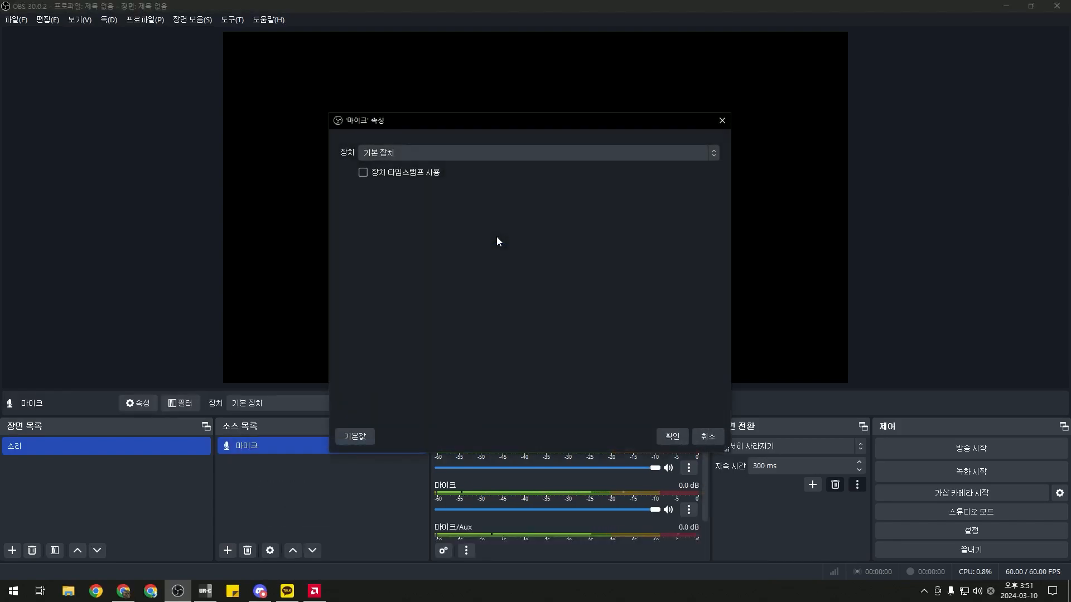
pyautogui.click(478, 157)
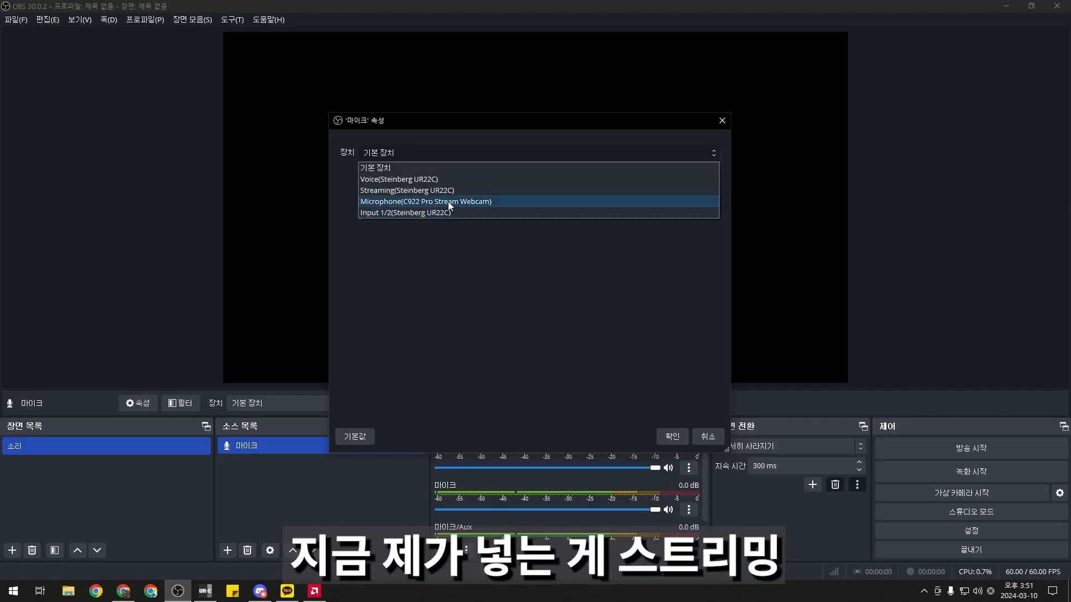
pyautogui.click(451, 190)
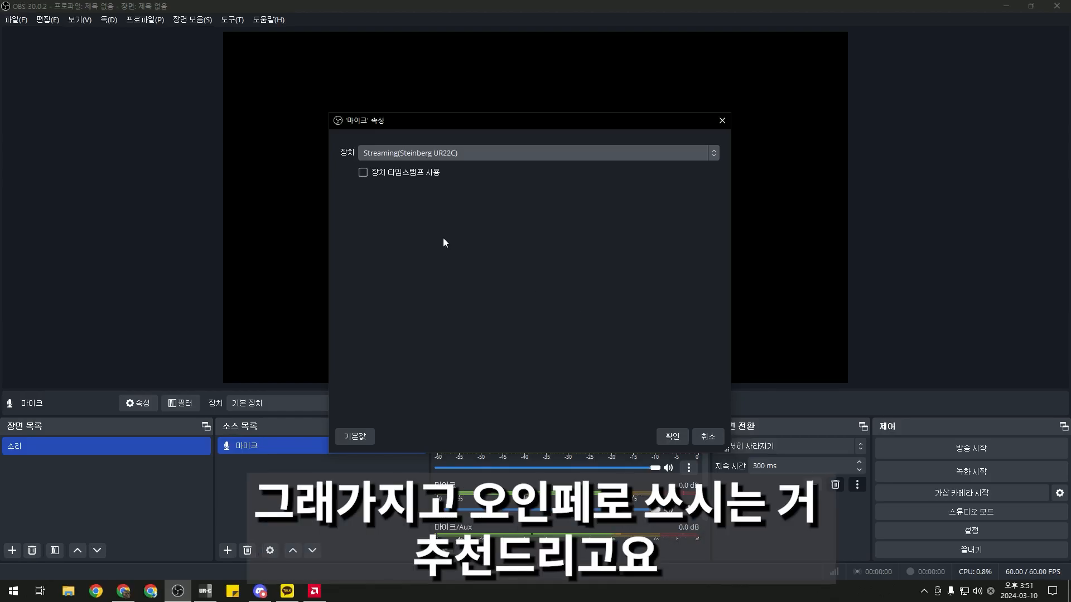
pyautogui.click(670, 437)
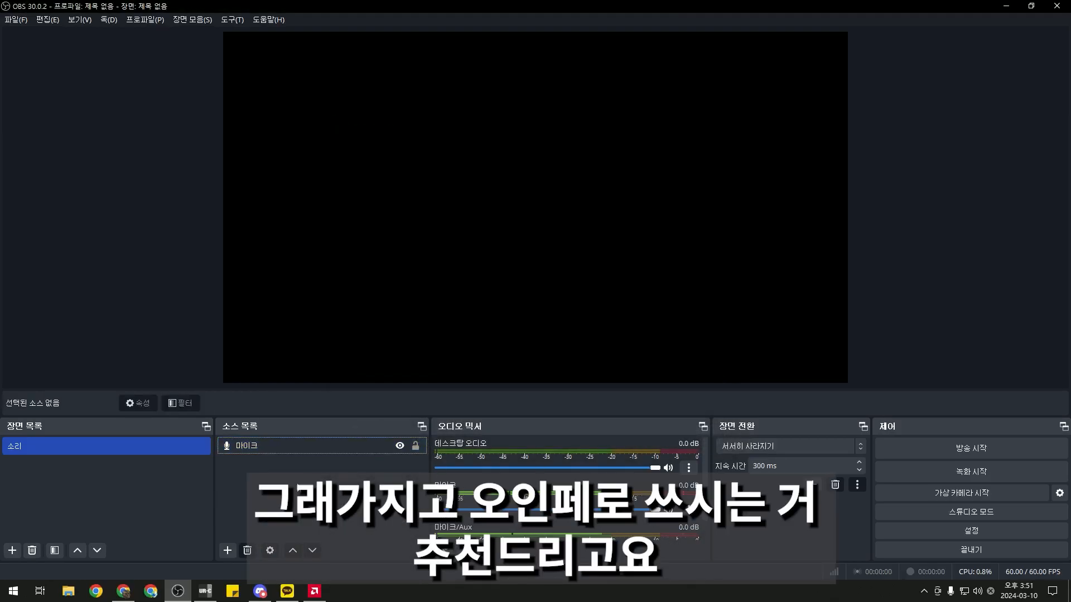
# Add an Audio Output Capture named 스피커 using the Music(Steinberg UR22C) device
pyautogui.rightClick(308, 488)
pyautogui.moveTo(320, 496)
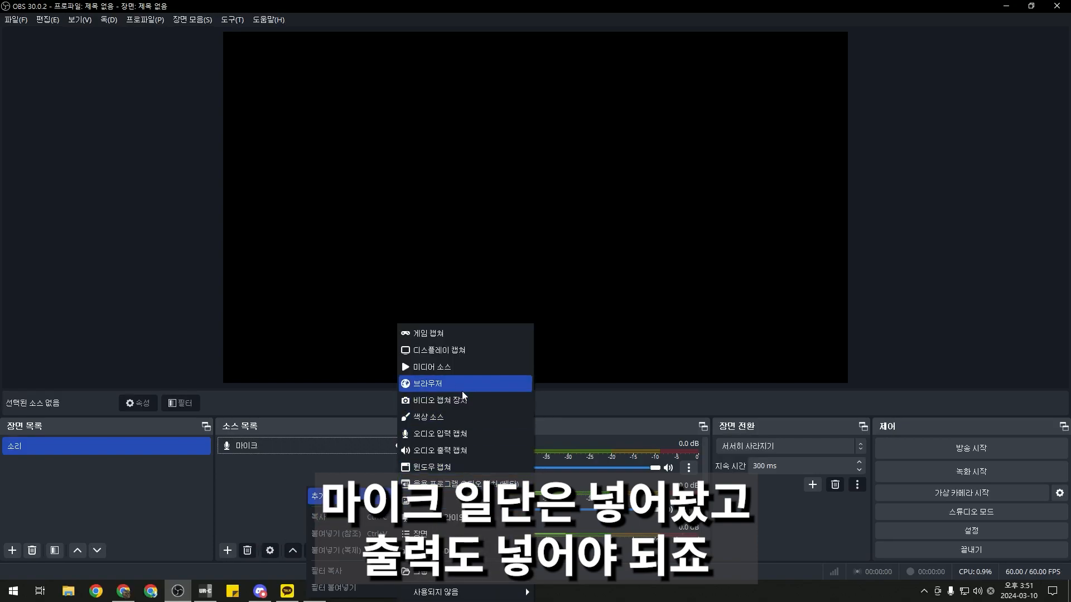
pyautogui.click(453, 446)
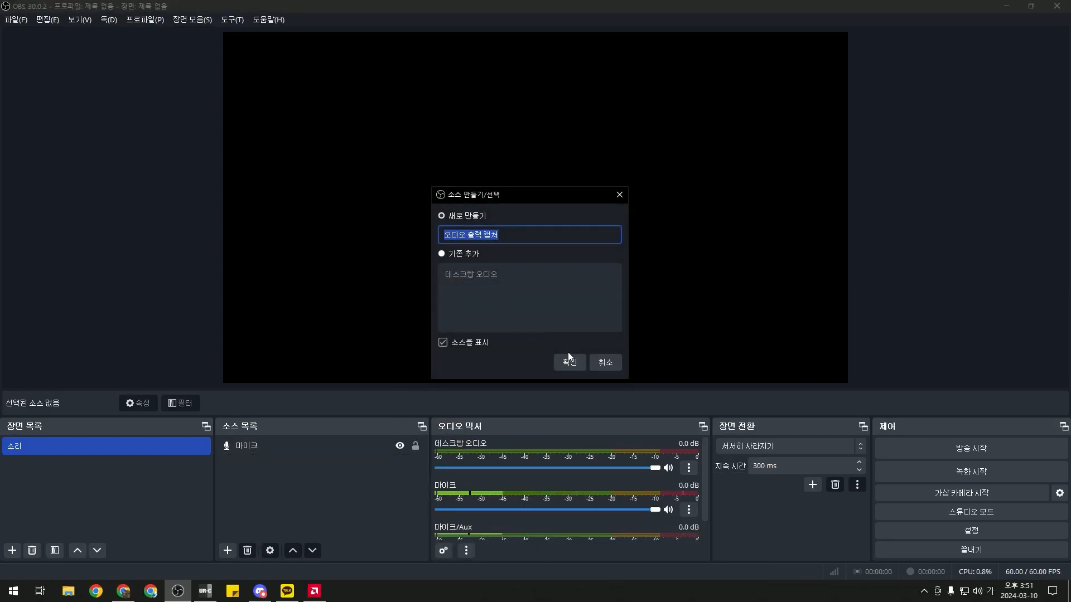
pyautogui.write('스피커')
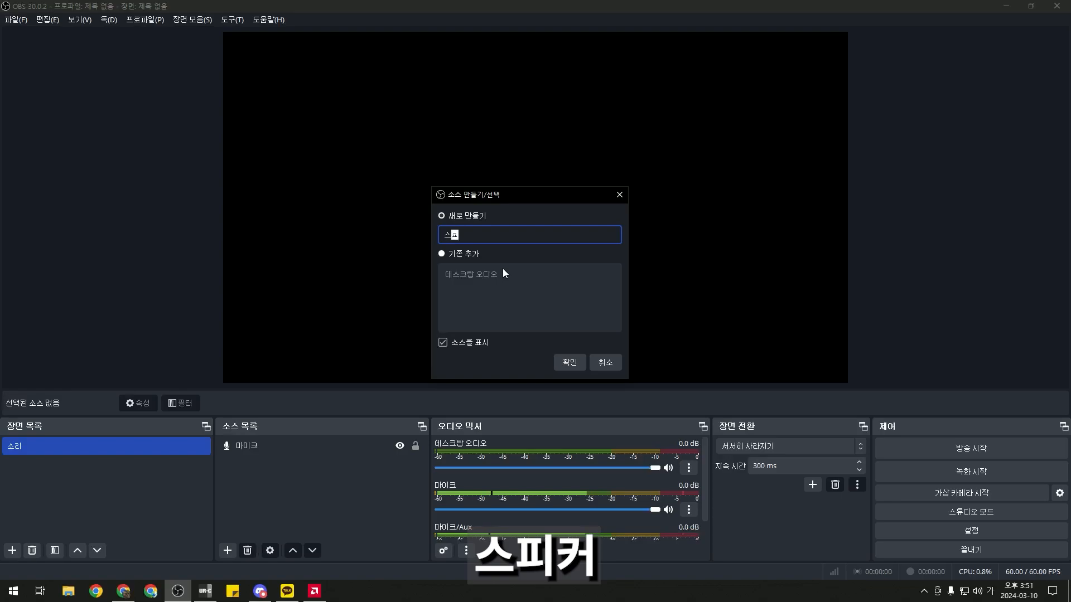
pyautogui.press('Return')
pyautogui.click(454, 151)
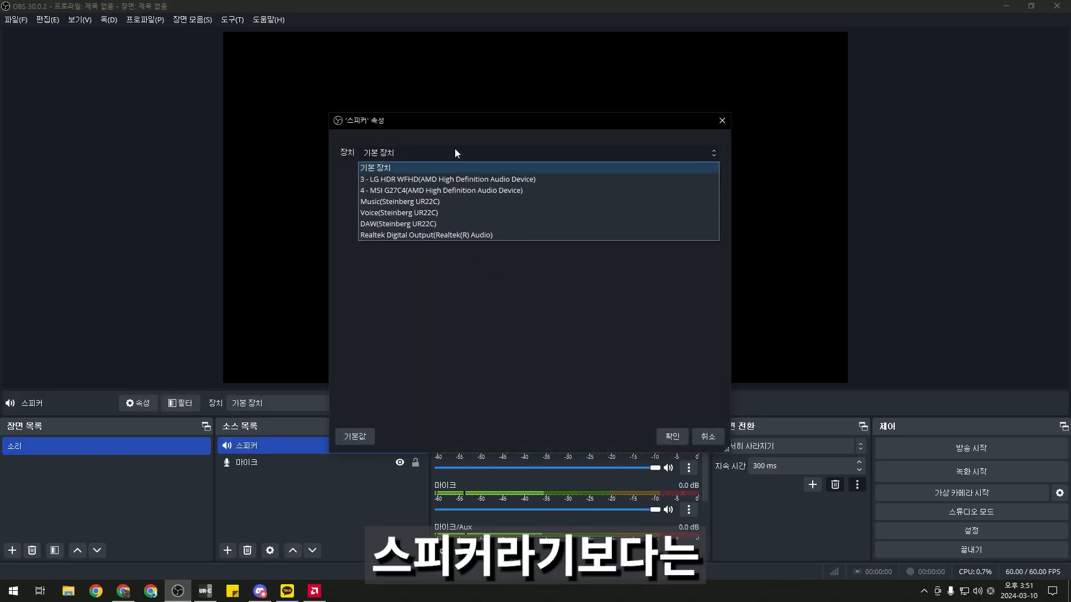
pyautogui.click(435, 206)
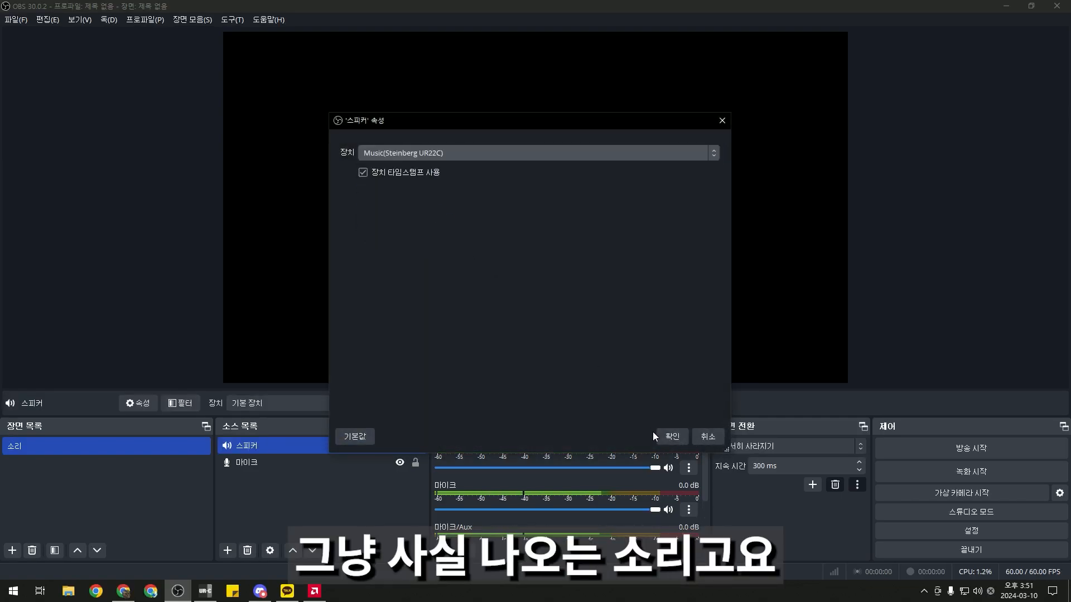
pyautogui.click(669, 437)
# Select the 마이크 and 스피커 sources to verify which device each one captures
pyautogui.click(319, 480)
pyautogui.click(324, 470)
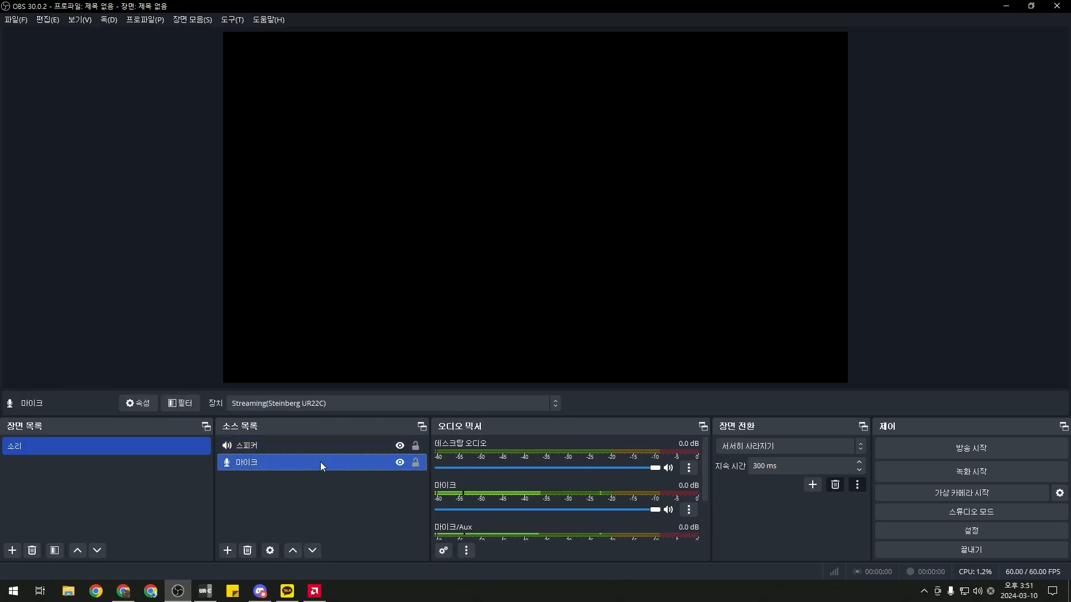
pyautogui.click(323, 449)
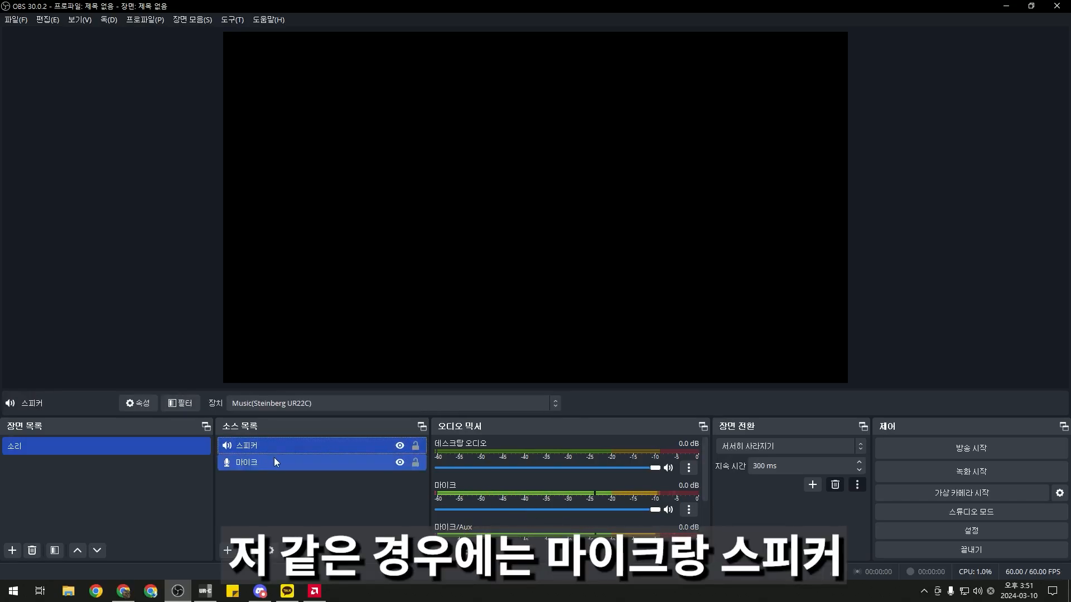
pyautogui.click(279, 465)
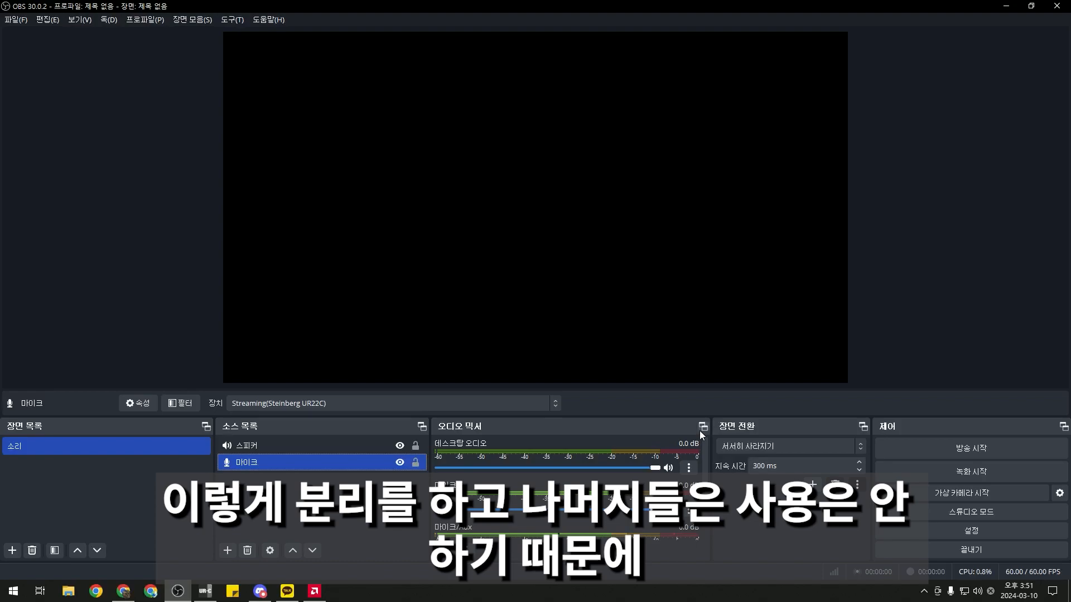
# Mute the unused Mic/Aux and Desktop Audio channels in the audio mixer
pyautogui.rightClick(646, 431)
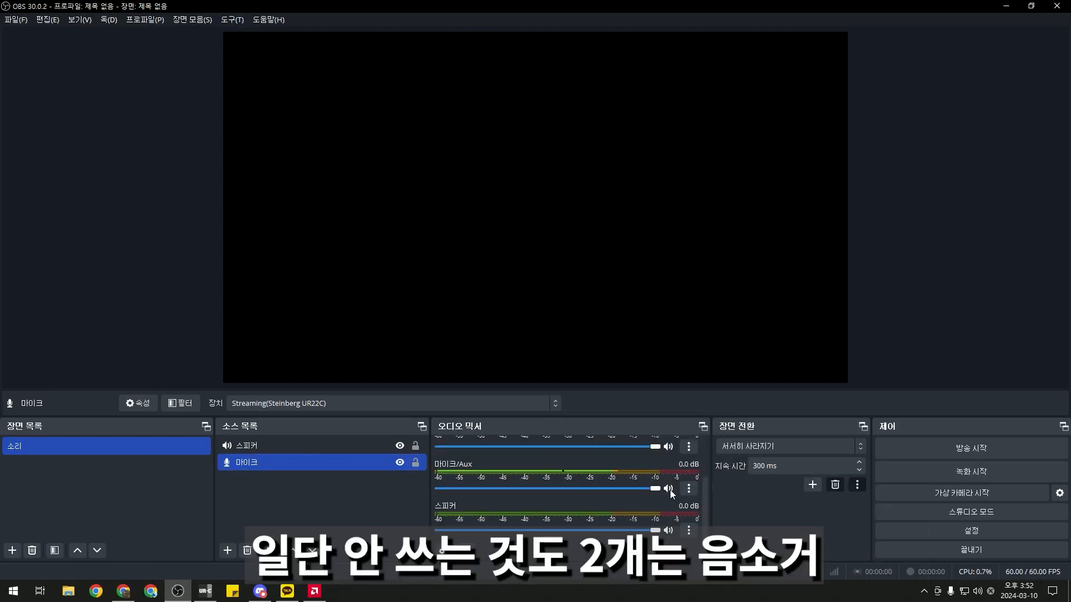
pyautogui.click(670, 489)
pyautogui.scroll(2, 664, 487)
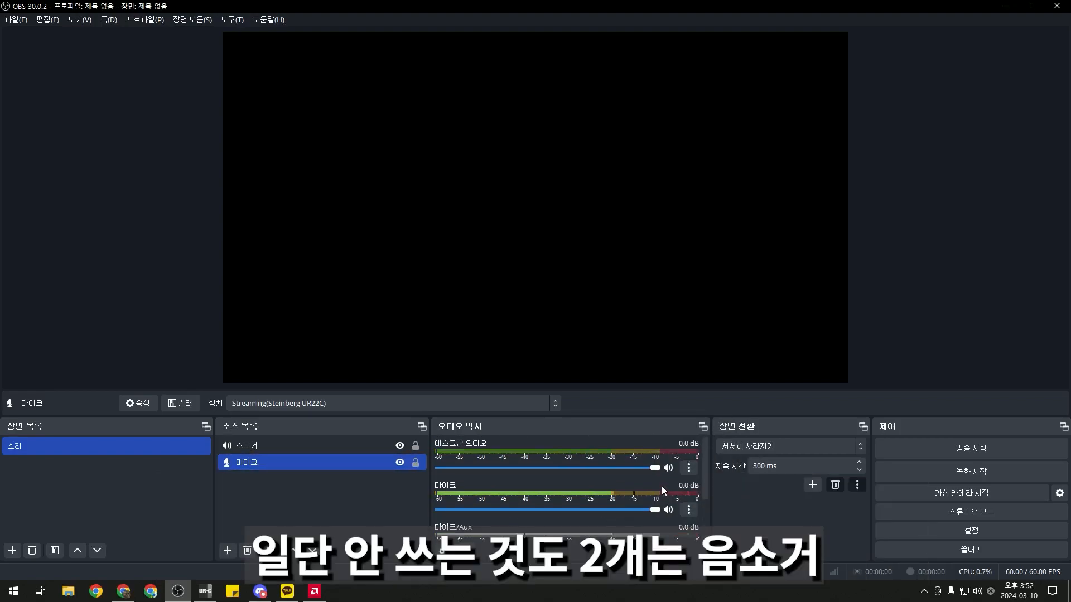
pyautogui.click(667, 468)
pyautogui.click(690, 468)
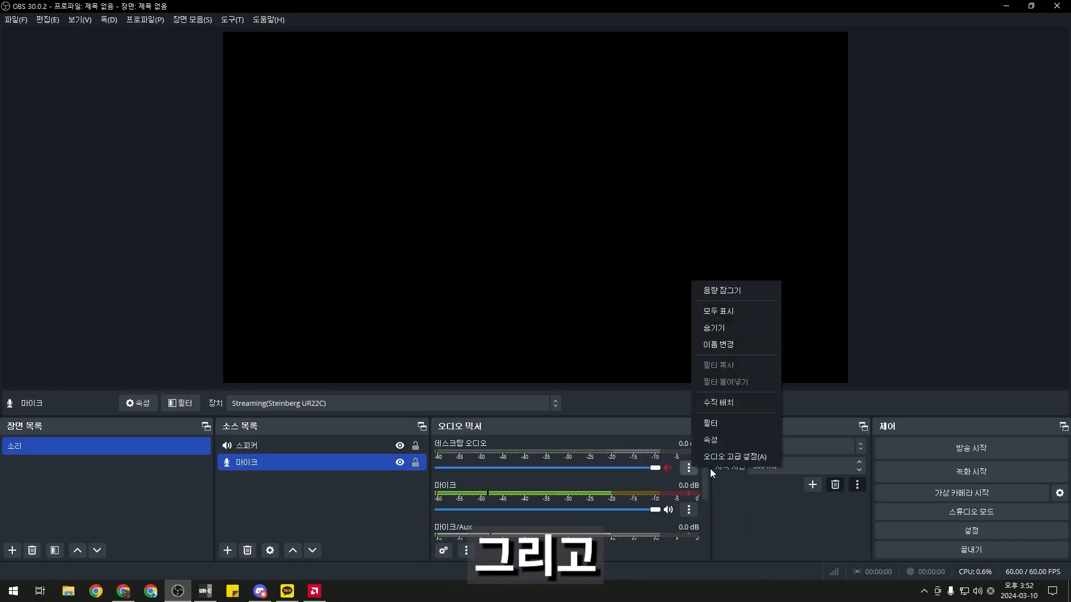
pyautogui.click(718, 442)
pyautogui.click(682, 443)
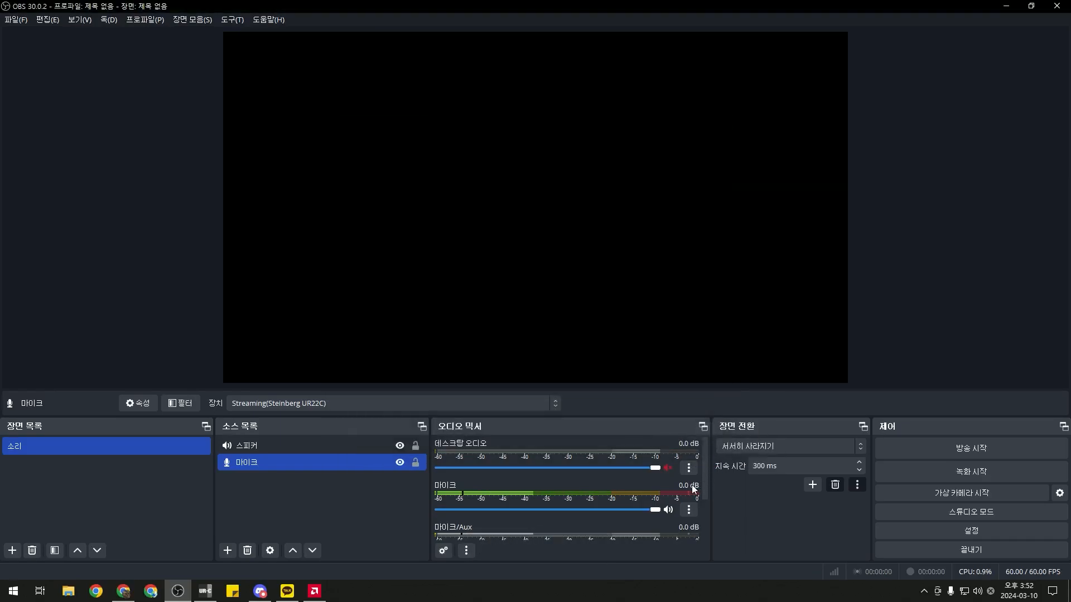
# Open Advanced Audio Properties, then hide Desktop Audio and 마이크/Aux from the mixer
pyautogui.click(690, 470)
pyautogui.click(722, 462)
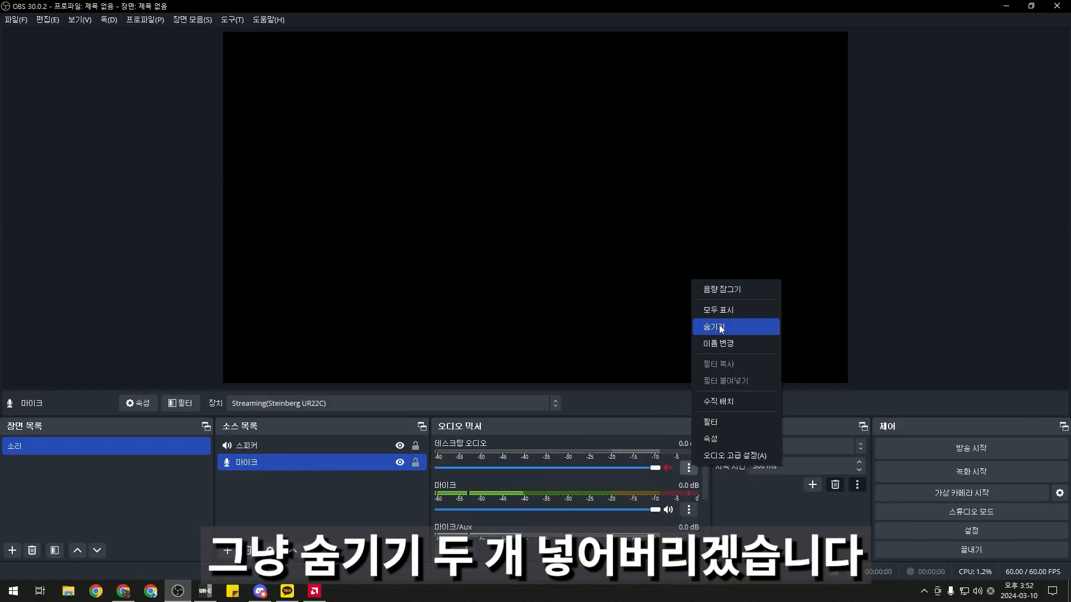
pyautogui.click(725, 327)
pyautogui.click(690, 510)
pyautogui.click(727, 373)
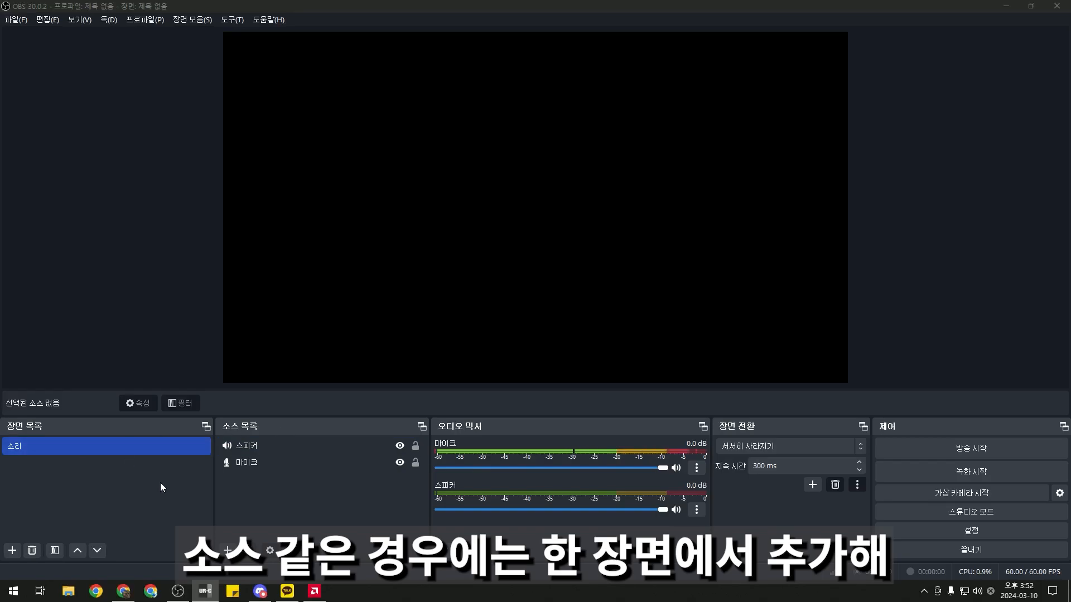
# Duplicate the 소리 scene as 대기화면 and move 소리 below it
pyautogui.click(661, 467)
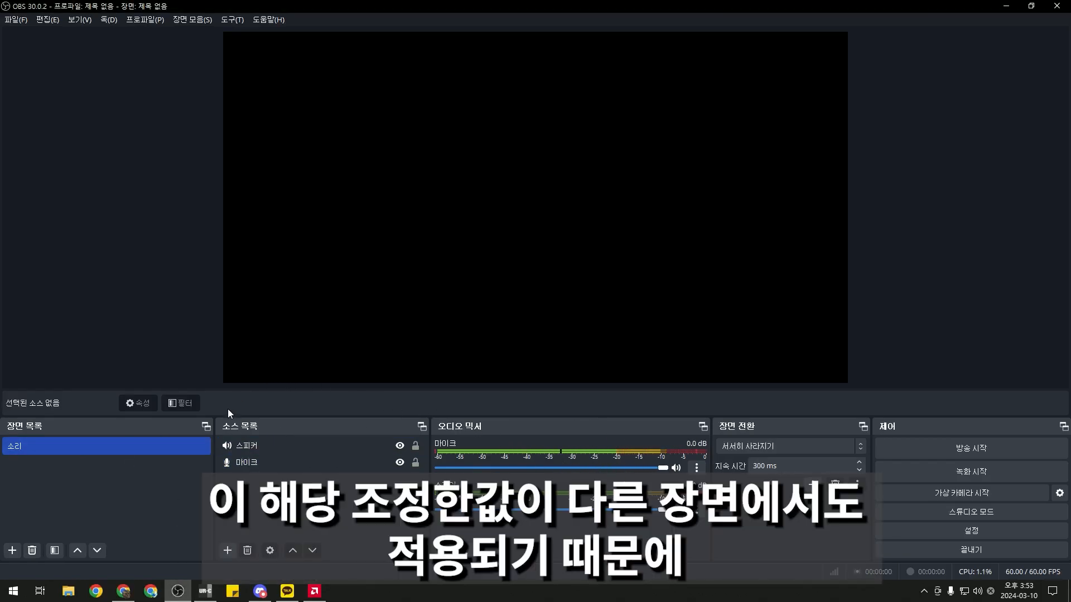
pyautogui.rightClick(167, 445)
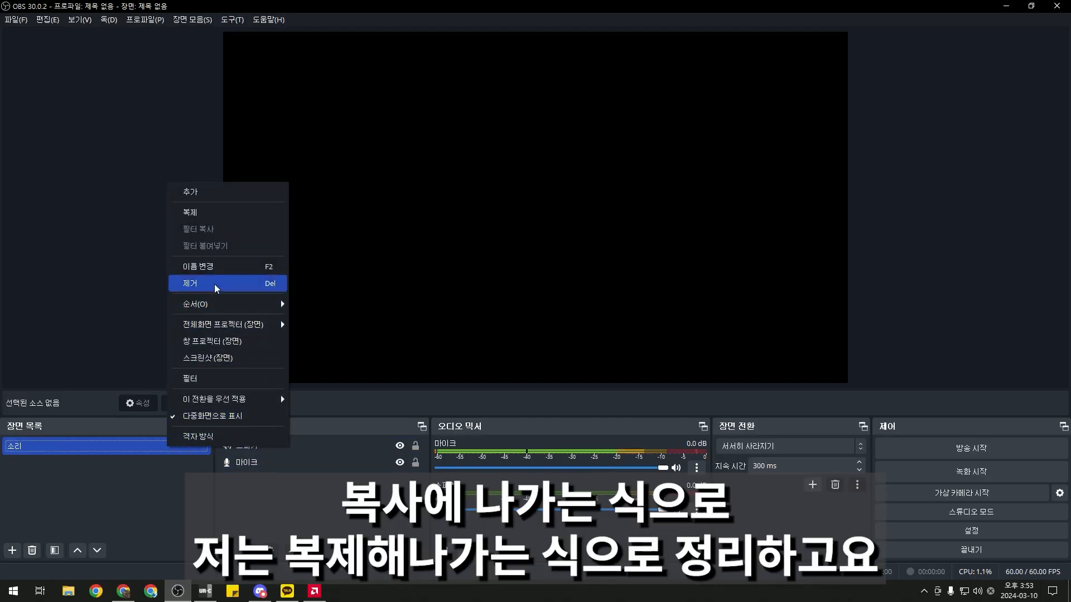
pyautogui.click(220, 212)
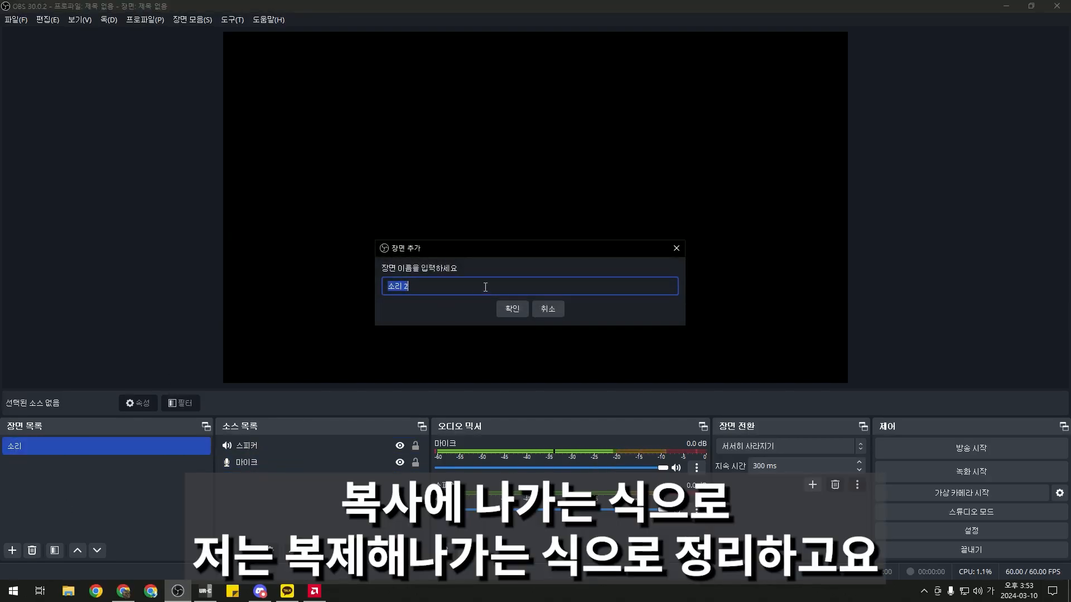
pyautogui.write('대기화면')
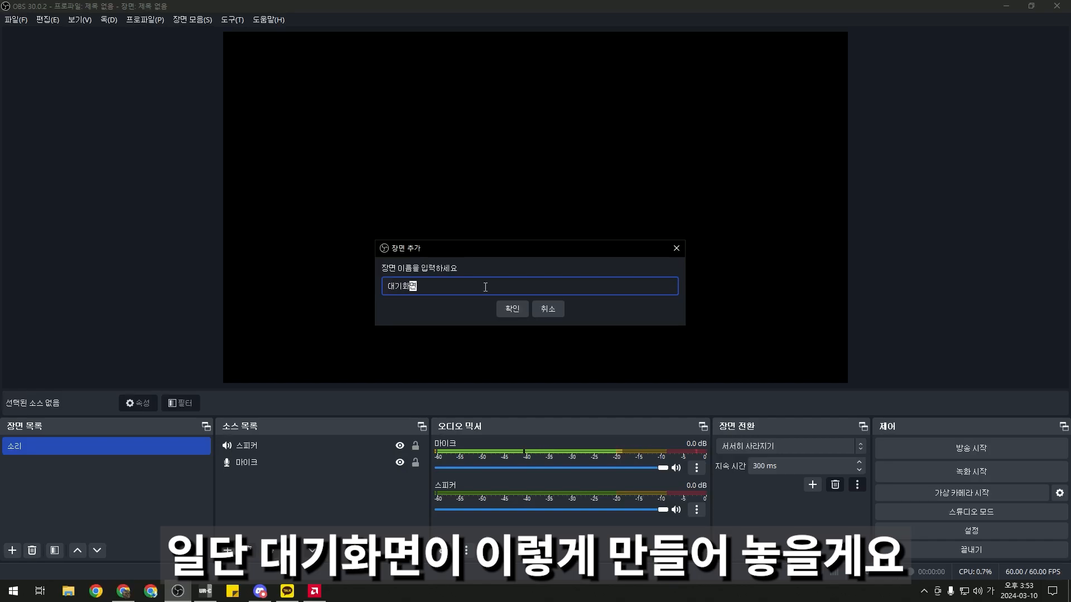
pyautogui.press('Return')
pyautogui.moveTo(162, 445); pyautogui.dragTo(162, 468)
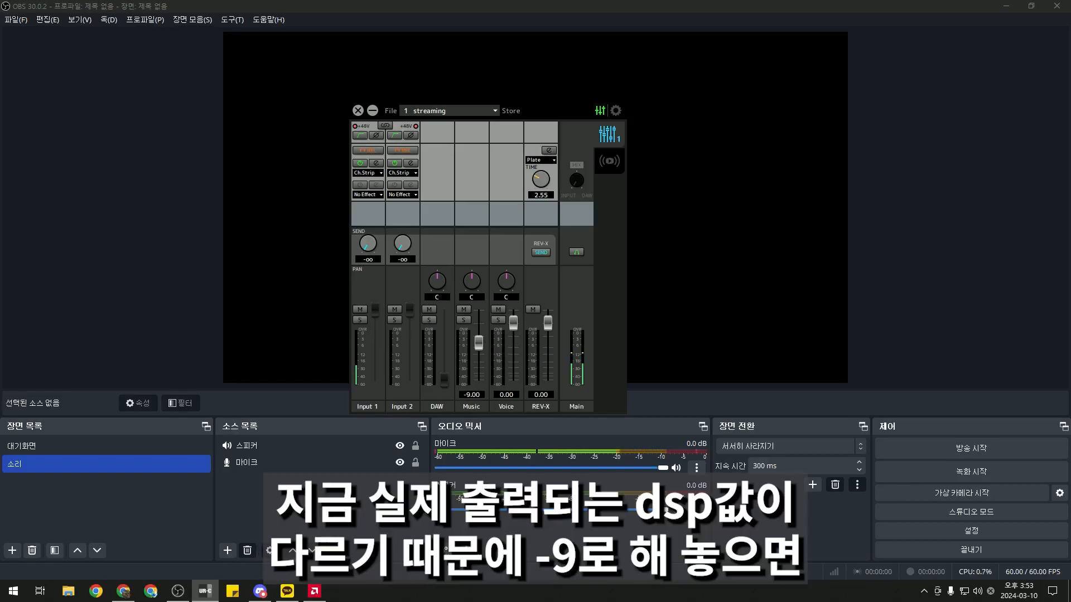
# Lower the 스피커 channel volume to -9.0 dB, checking the audio interface's DSP mixer
pyautogui.moveTo(663, 510); pyautogui.dragTo(591, 510)
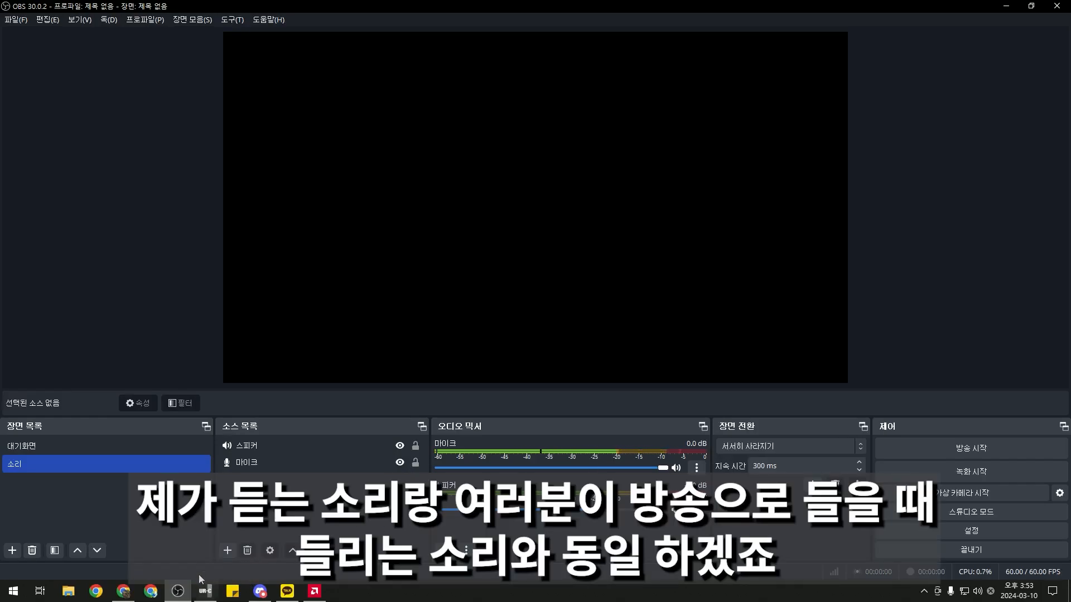
pyautogui.click(206, 590)
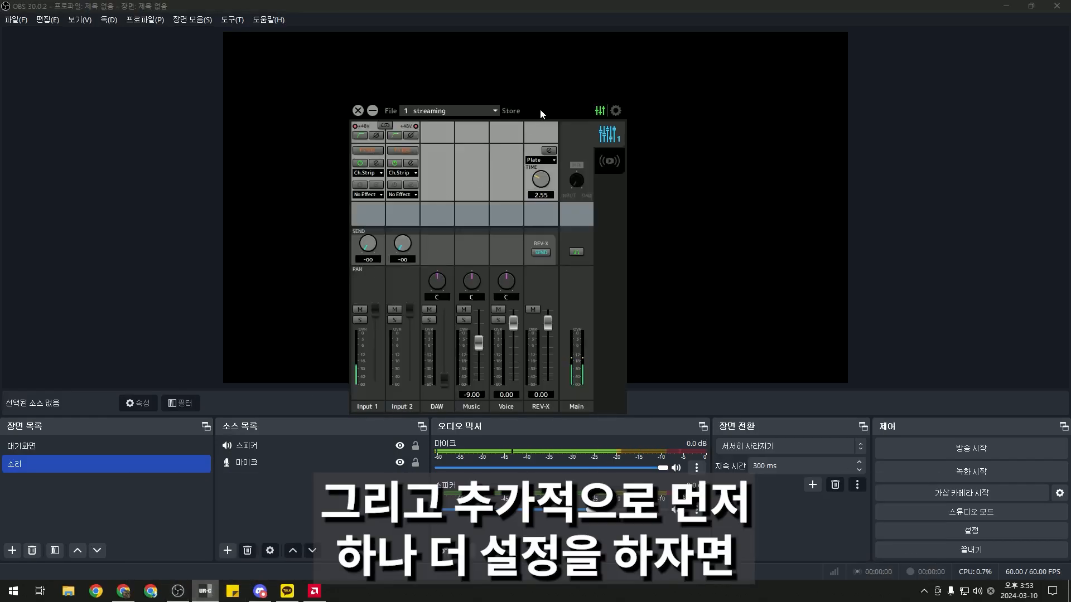
pyautogui.click(540, 109)
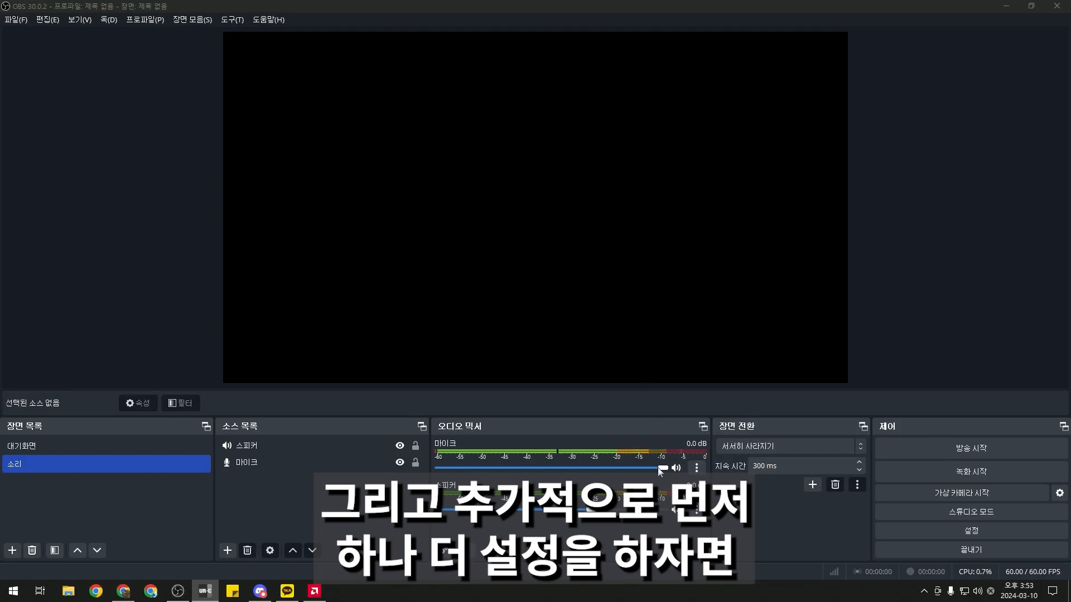
pyautogui.click(697, 469)
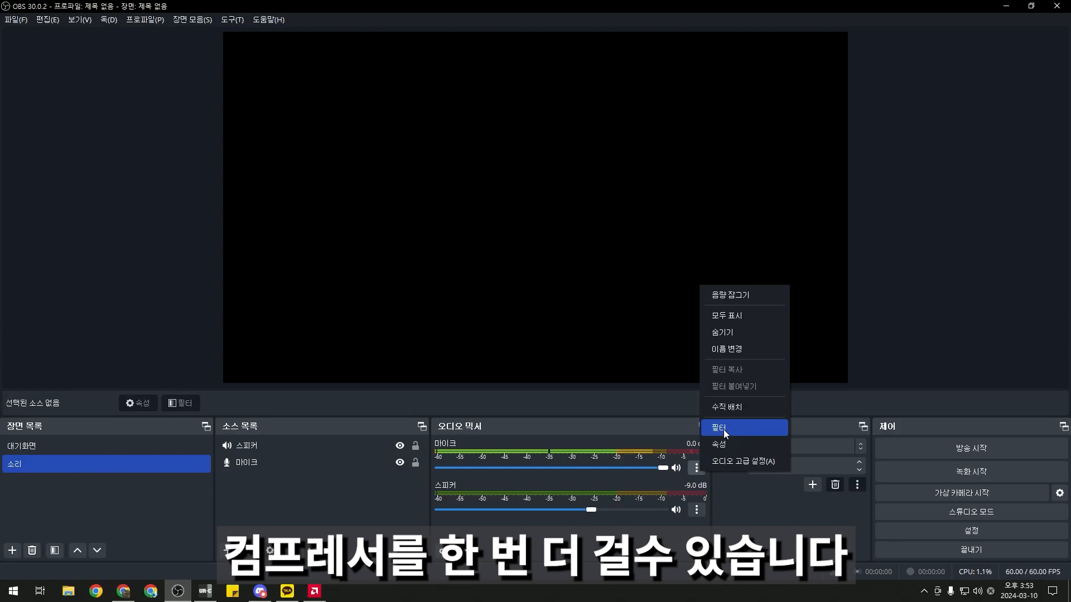
# Add a 컴프레서 filter to 마이크 with a -1 dB threshold
pyautogui.click(723, 429)
pyautogui.click(305, 478)
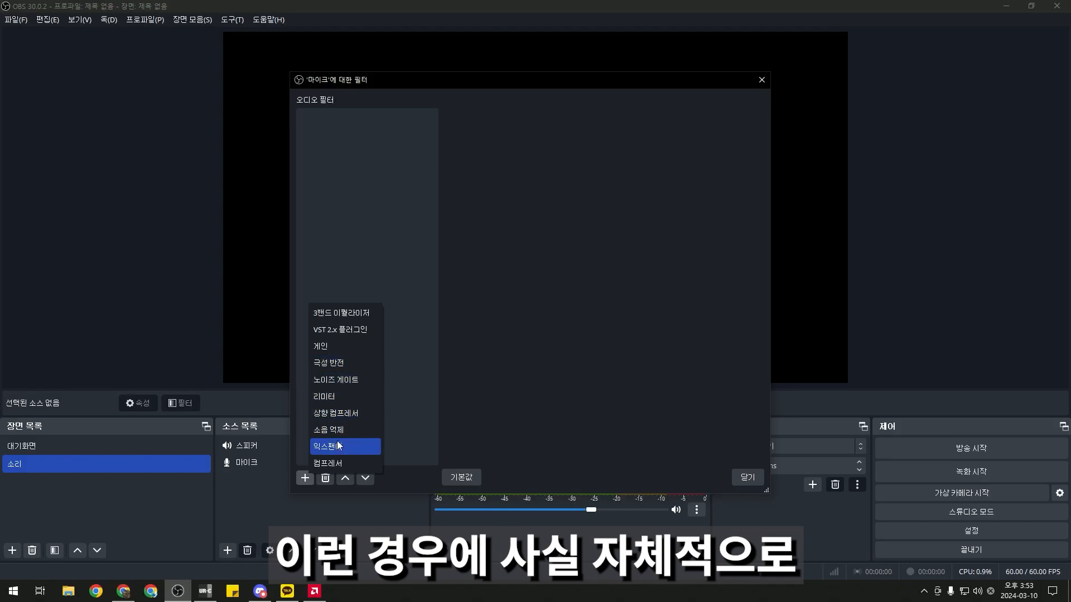
pyautogui.click(341, 463)
pyautogui.click(503, 303)
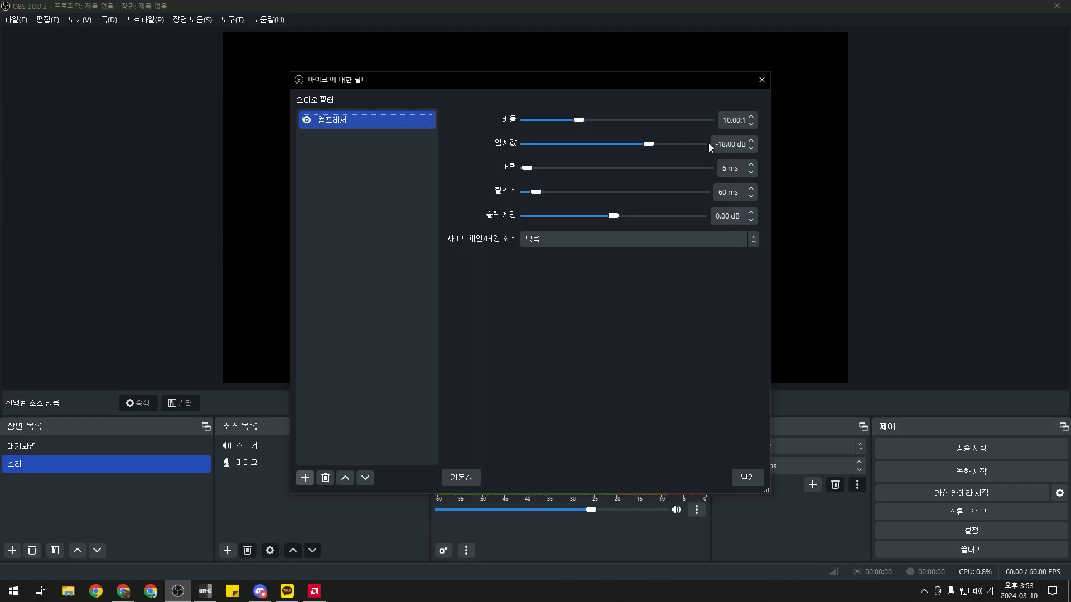
pyautogui.moveTo(652, 146); pyautogui.dragTo(682, 147)
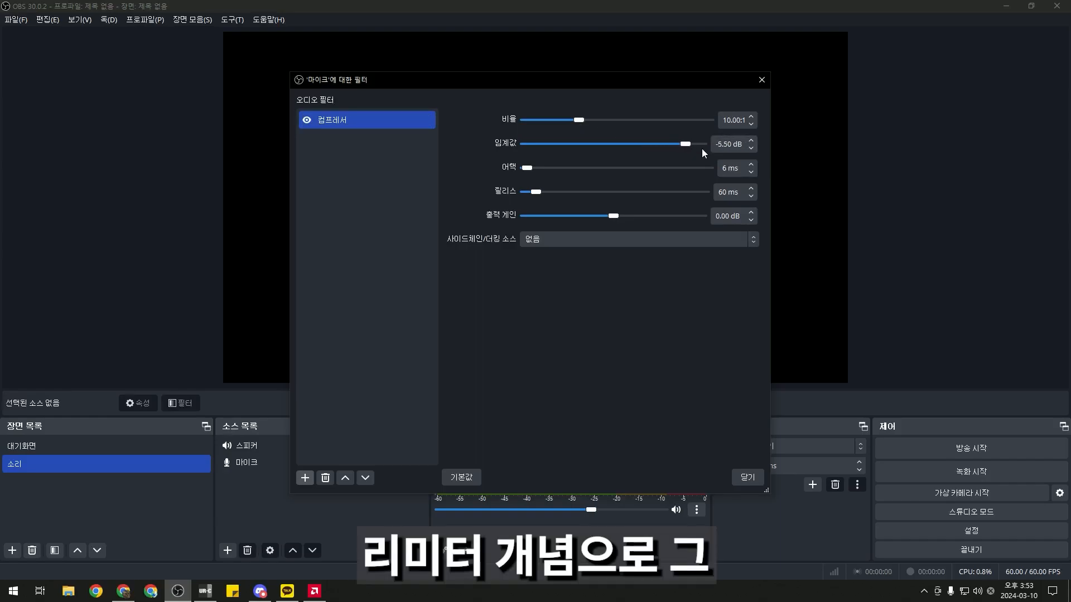
pyautogui.press('BackSpace')
pyautogui.write('1')
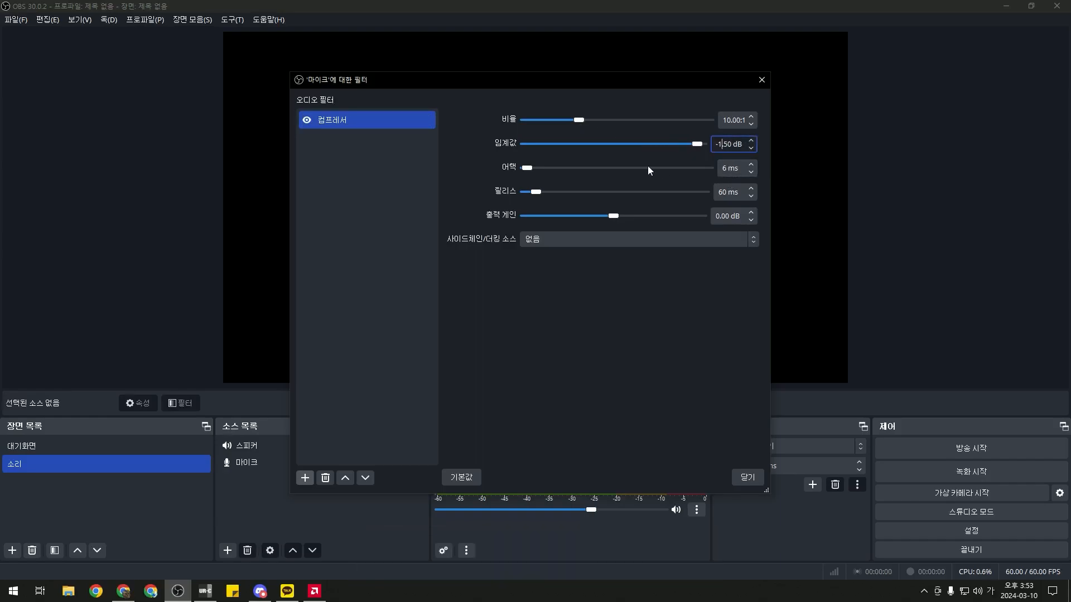
# Set the compressor to 20:1 ratio, 1 ms attack, 200 ms release, then view the clear filter
pyautogui.moveTo(584, 121); pyautogui.dragTo(638, 124)
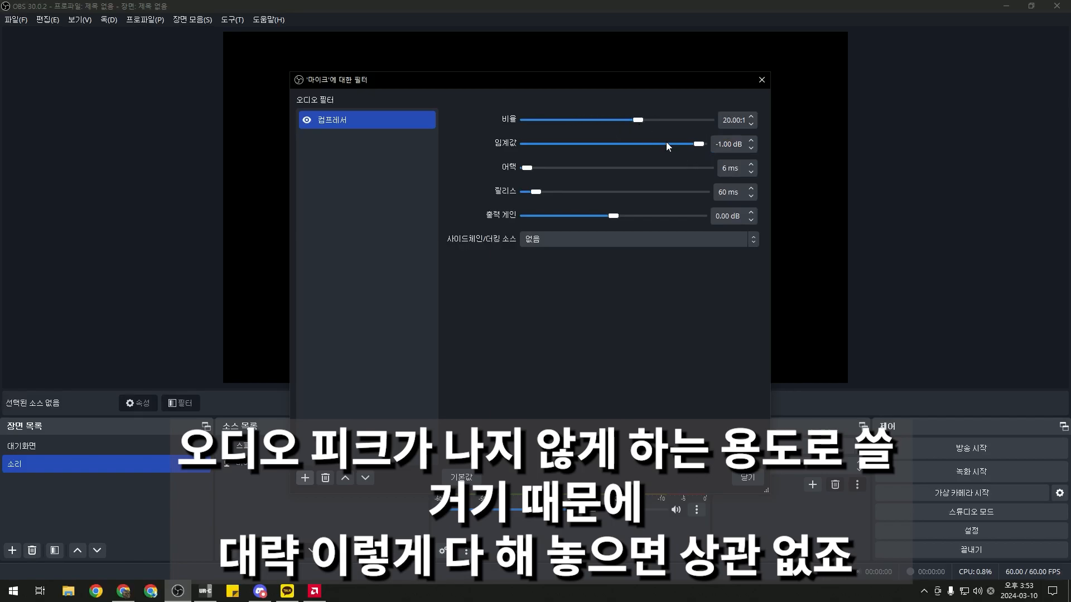
pyautogui.moveTo(534, 169); pyautogui.dragTo(473, 170)
pyautogui.moveTo(534, 193); pyautogui.dragTo(560, 195)
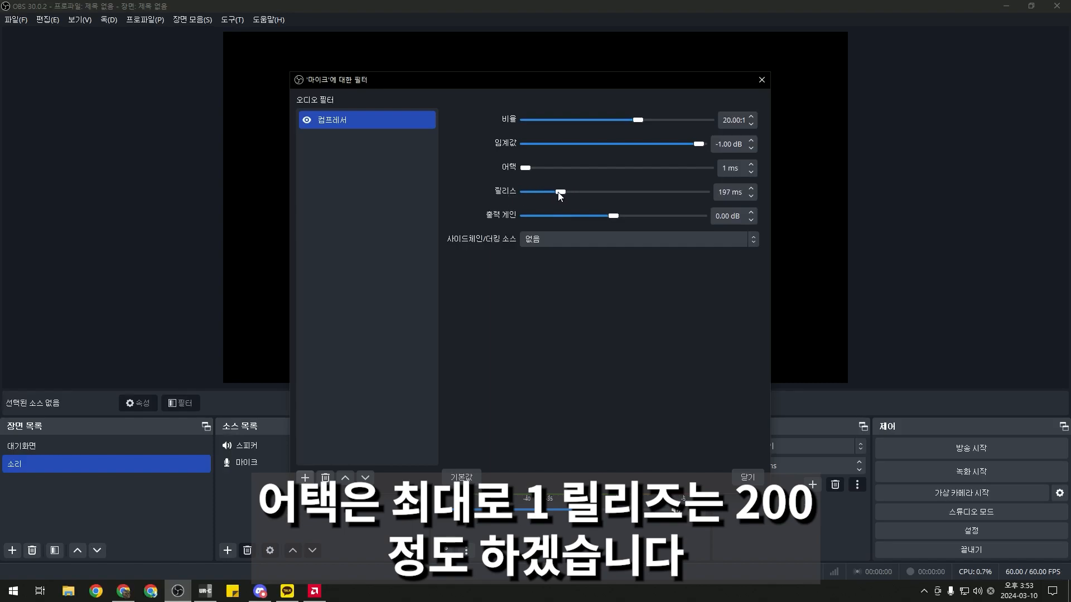
pyautogui.moveTo(560, 195); pyautogui.dragTo(562, 195)
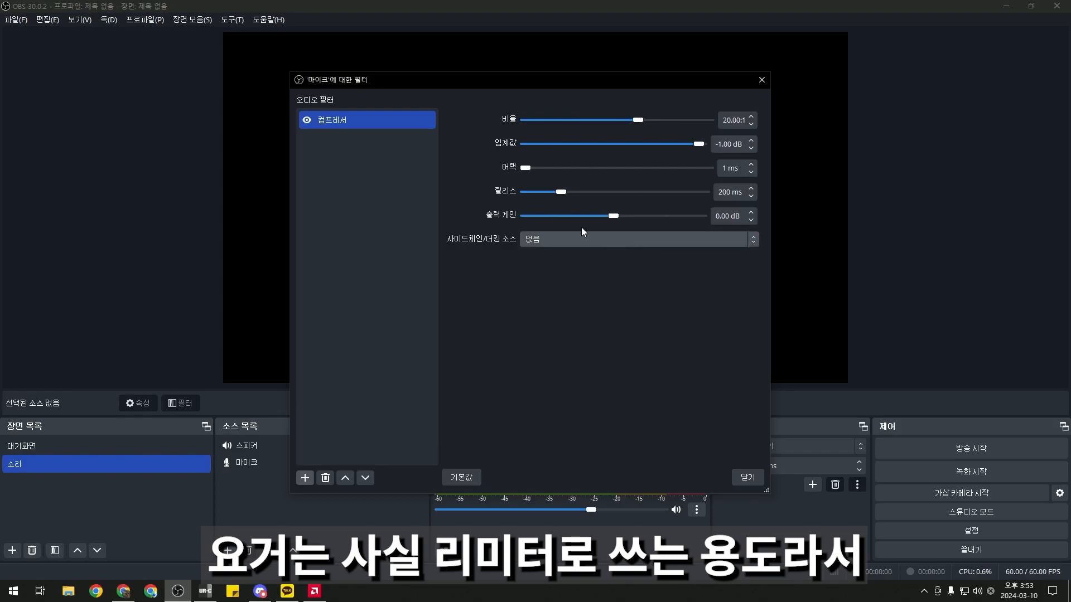
pyautogui.click(373, 118)
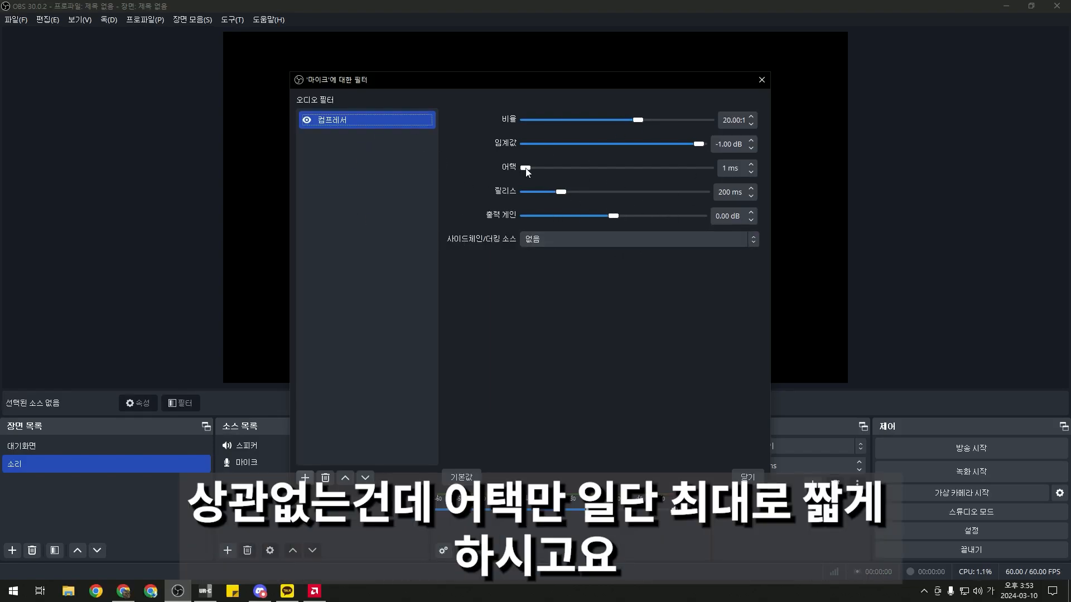
pyautogui.moveTo(526, 167); pyautogui.dragTo(509, 175)
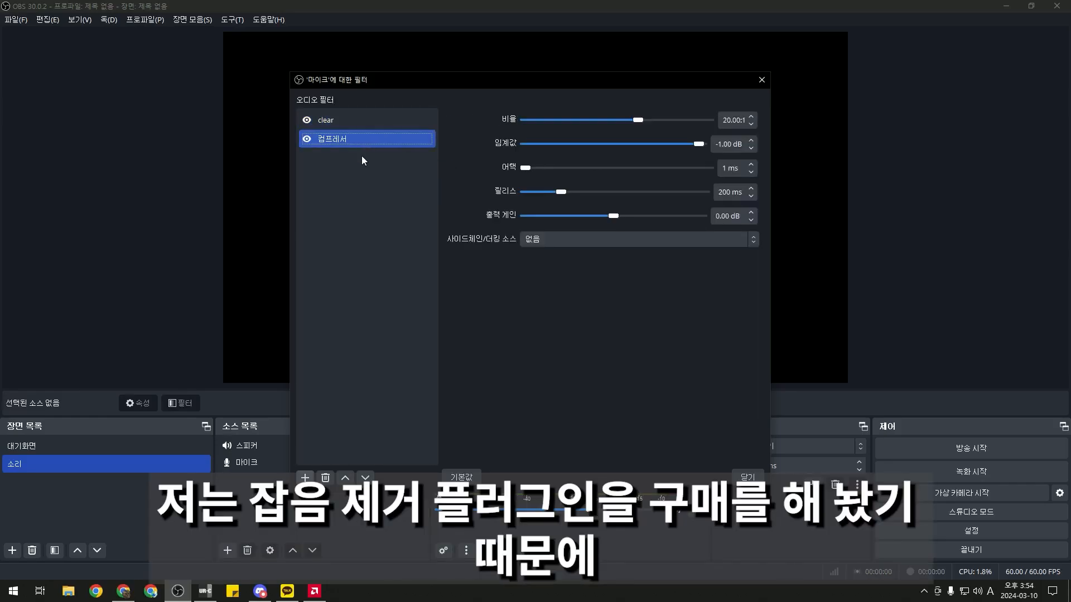
pyautogui.rightClick(358, 170)
pyautogui.press('Escape')
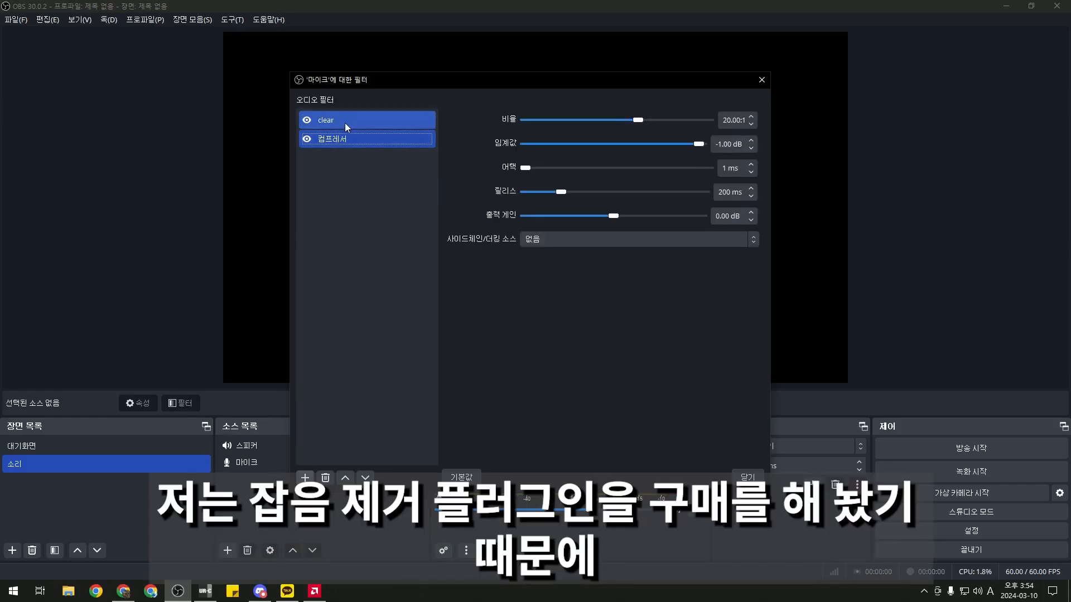
pyautogui.click(343, 123)
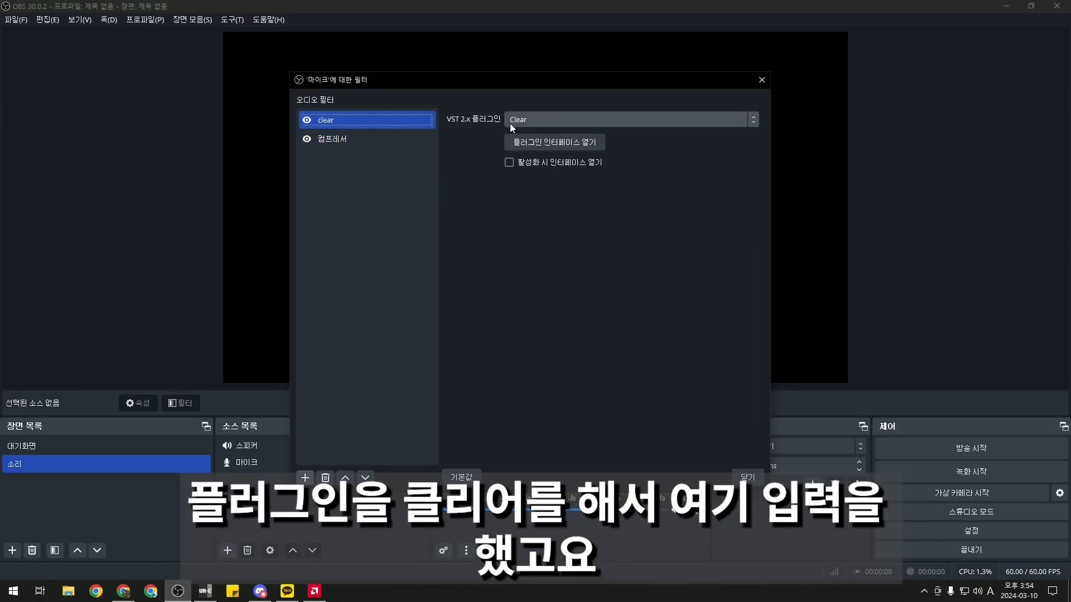
# Mute the Clear plugin's Ambience band, turn on ECO MODE, then close the plugin and Filters windows
pyautogui.click(534, 144)
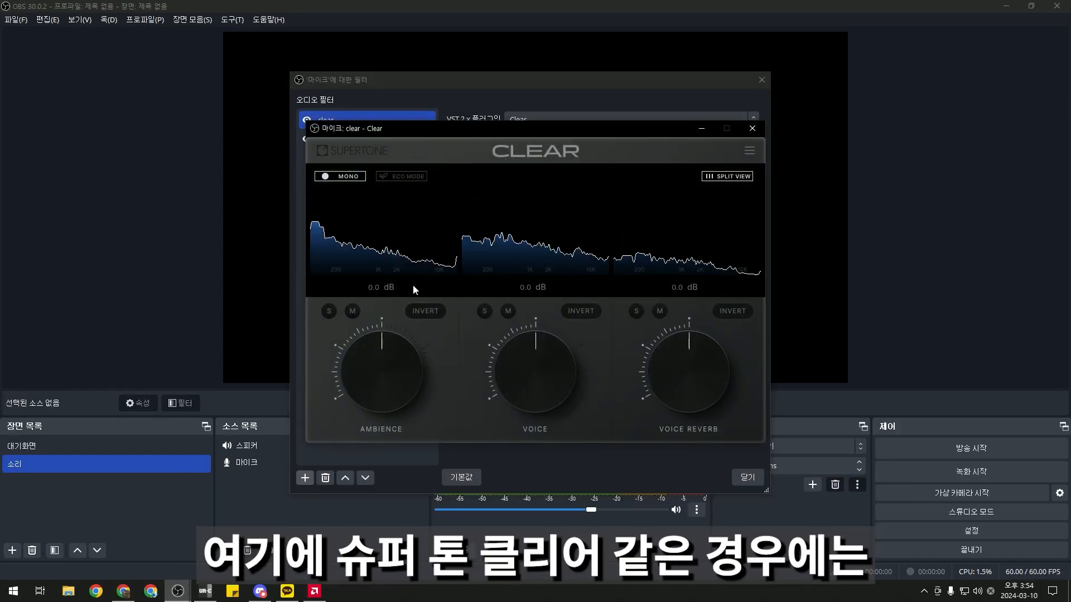
pyautogui.moveTo(511, 132); pyautogui.dragTo(527, 163)
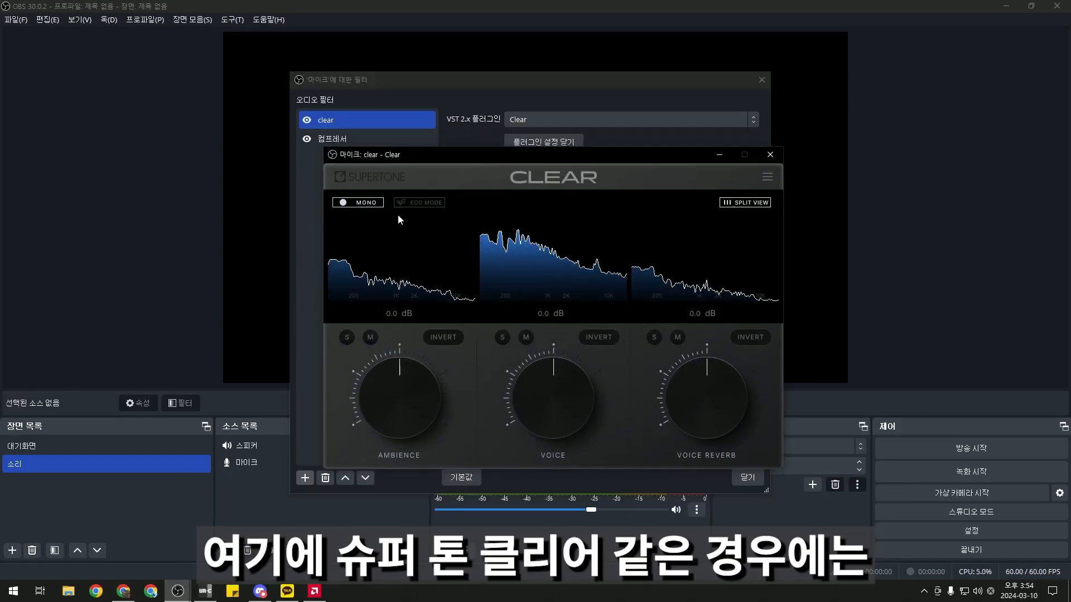
pyautogui.click(371, 337)
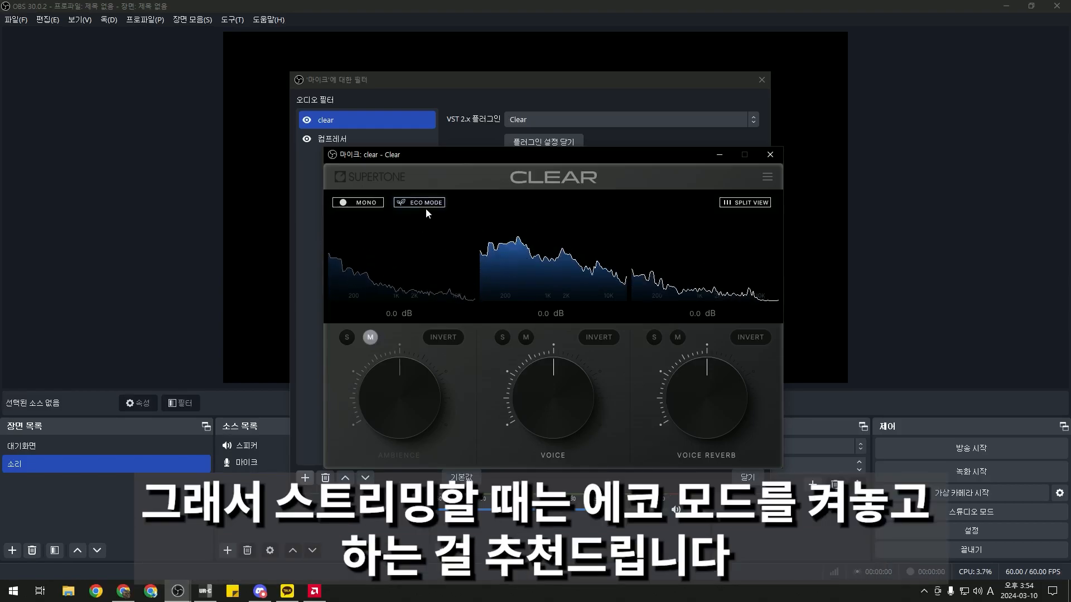
pyautogui.click(428, 204)
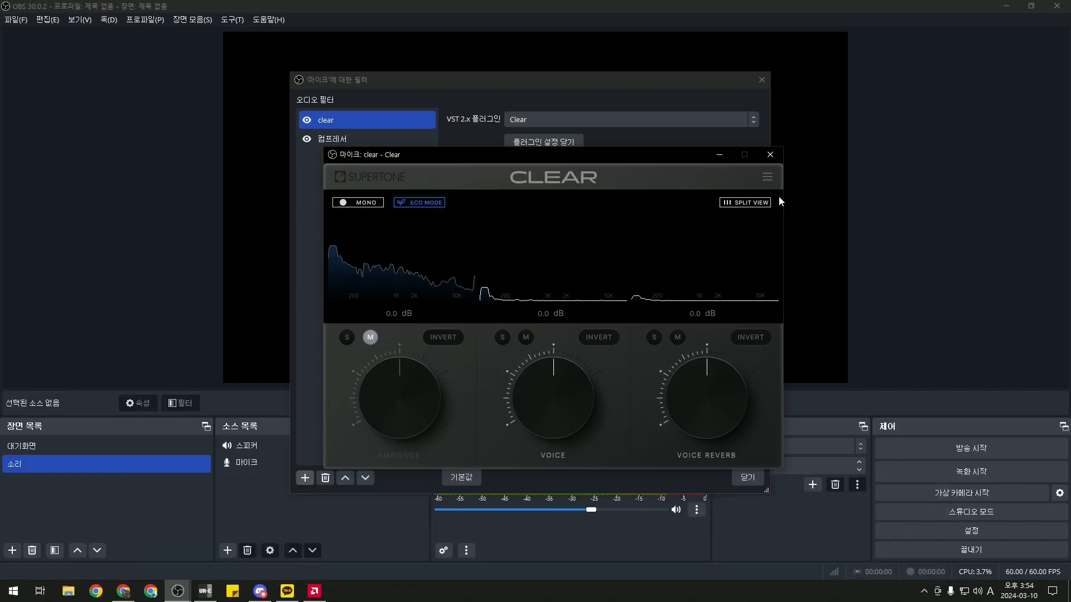
pyautogui.click(772, 156)
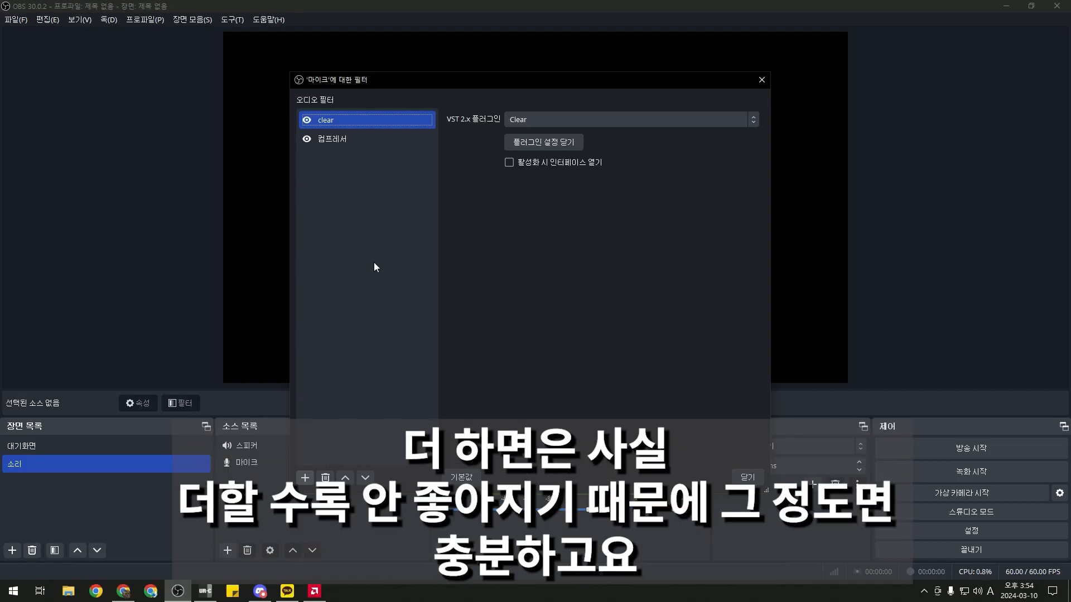
pyautogui.click(762, 80)
# Open and close the 마이크 filters from the audio mixer in the current scene
pyautogui.click(281, 467)
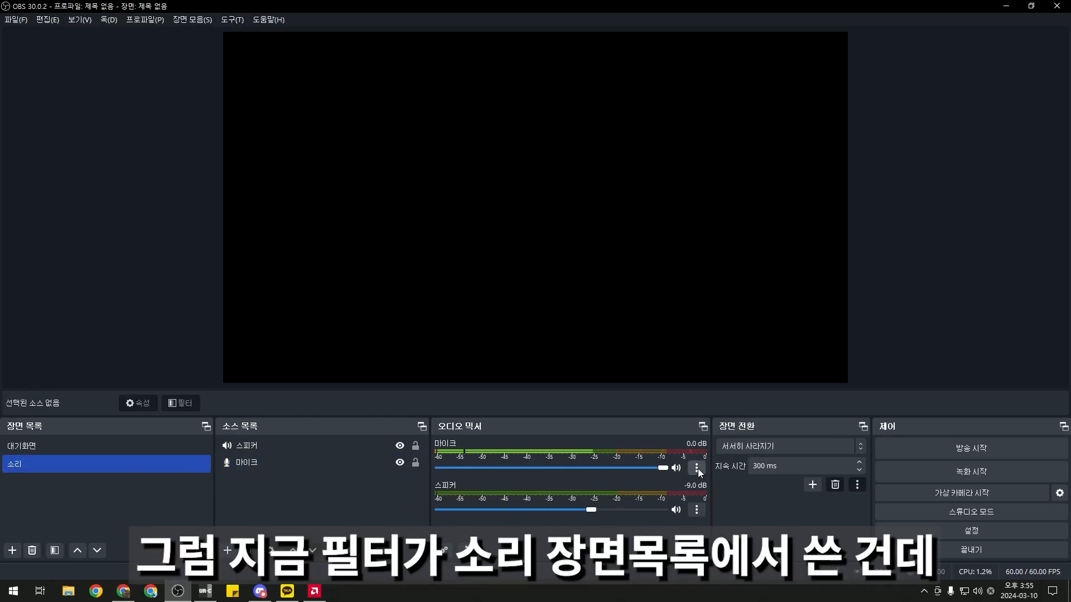
pyautogui.click(313, 447)
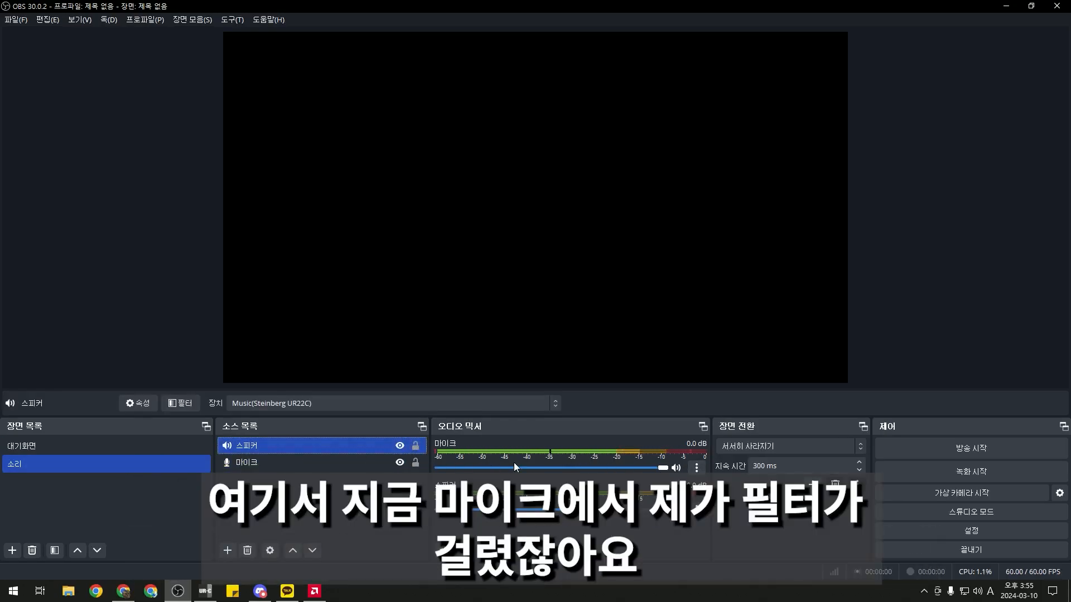
pyautogui.click(696, 467)
pyautogui.click(725, 428)
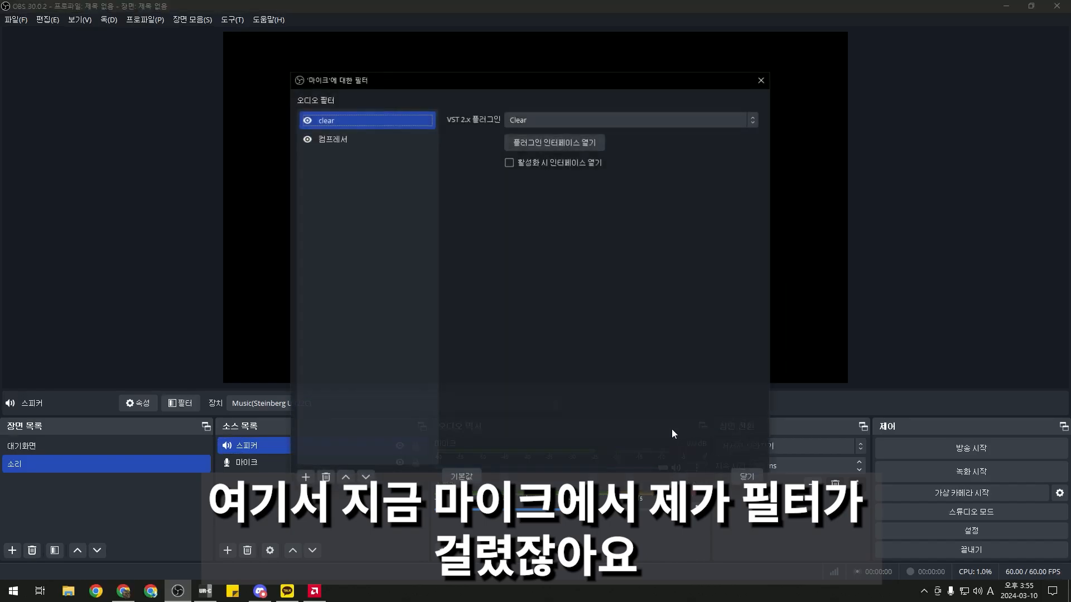
pyautogui.click(747, 476)
# Switch to 대기화면 and confirm its 마이크 carries the clear and 컴프레서 filters
pyautogui.click(75, 445)
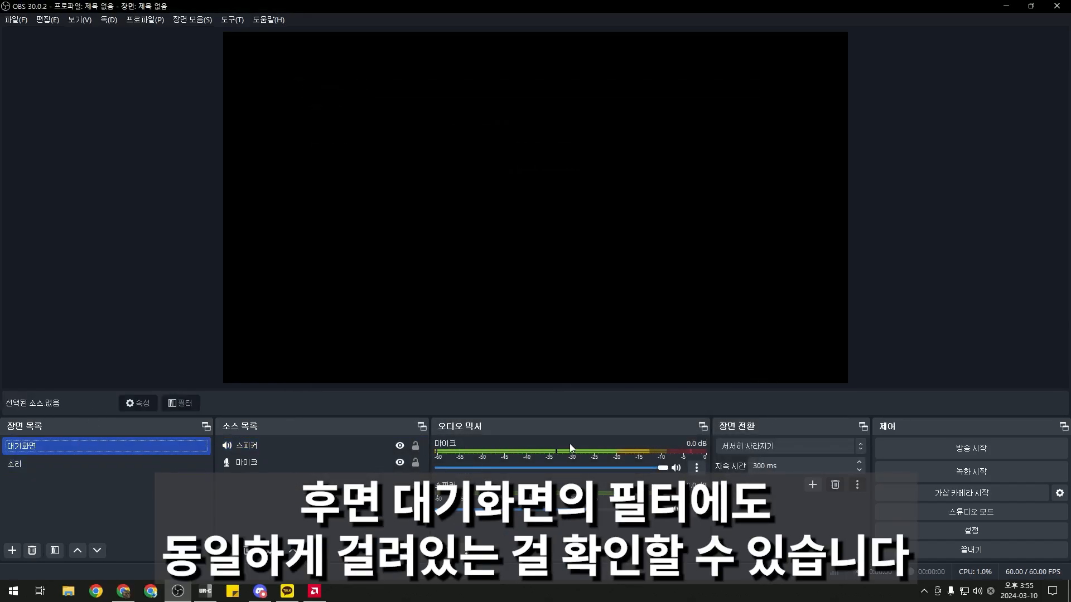
pyautogui.click(696, 467)
pyautogui.click(725, 431)
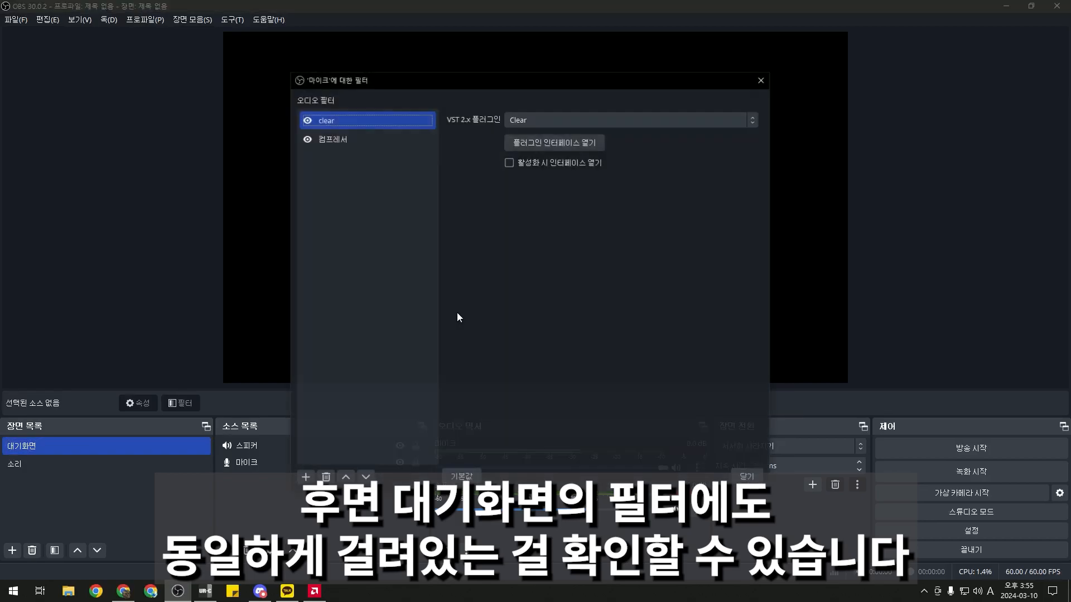
pyautogui.click(762, 80)
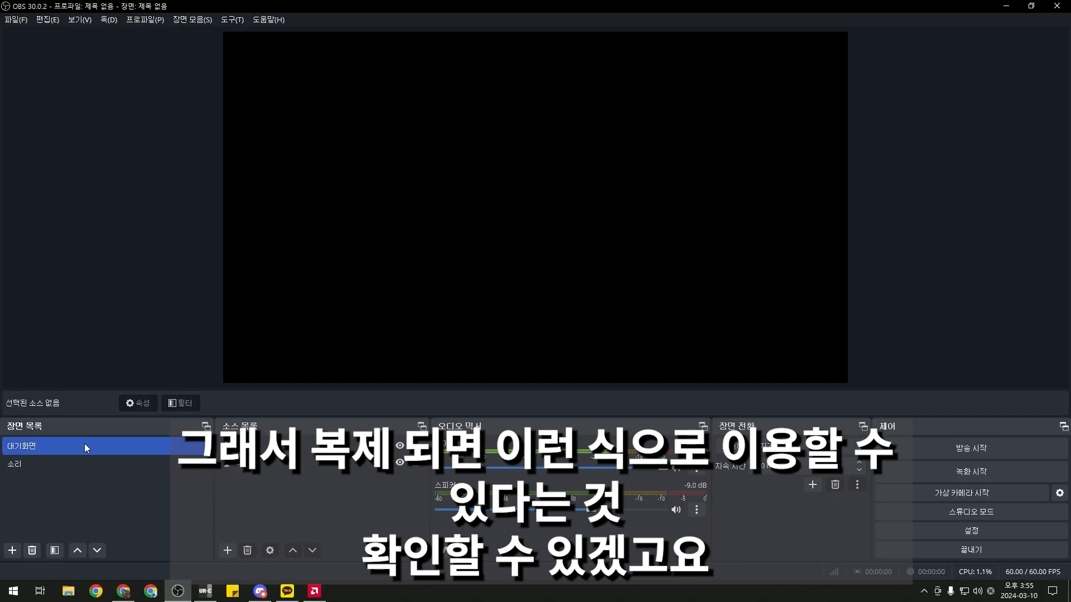
# Add an image source named 대기화면 1 after the first name was already taken
pyautogui.click(230, 551)
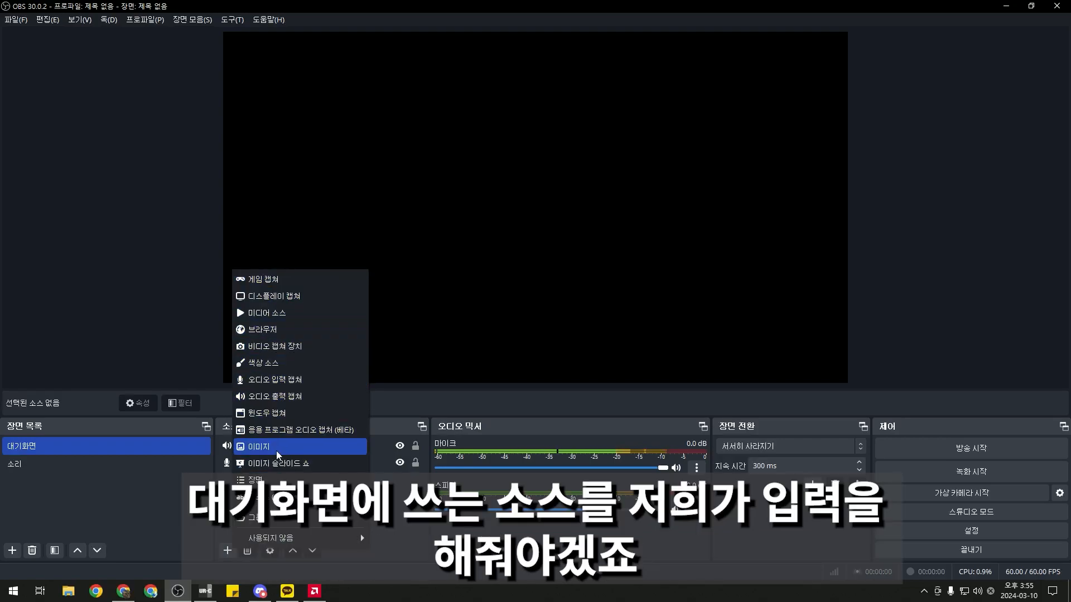
pyautogui.click(259, 446)
pyautogui.write('대기호')
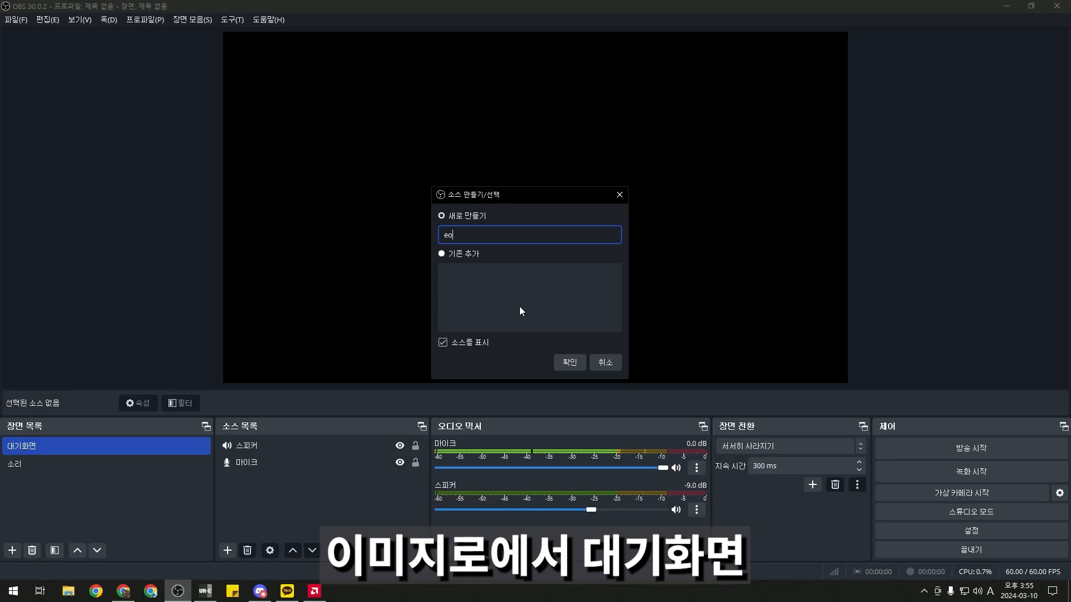
pyautogui.write('화면')
pyautogui.press('Return')
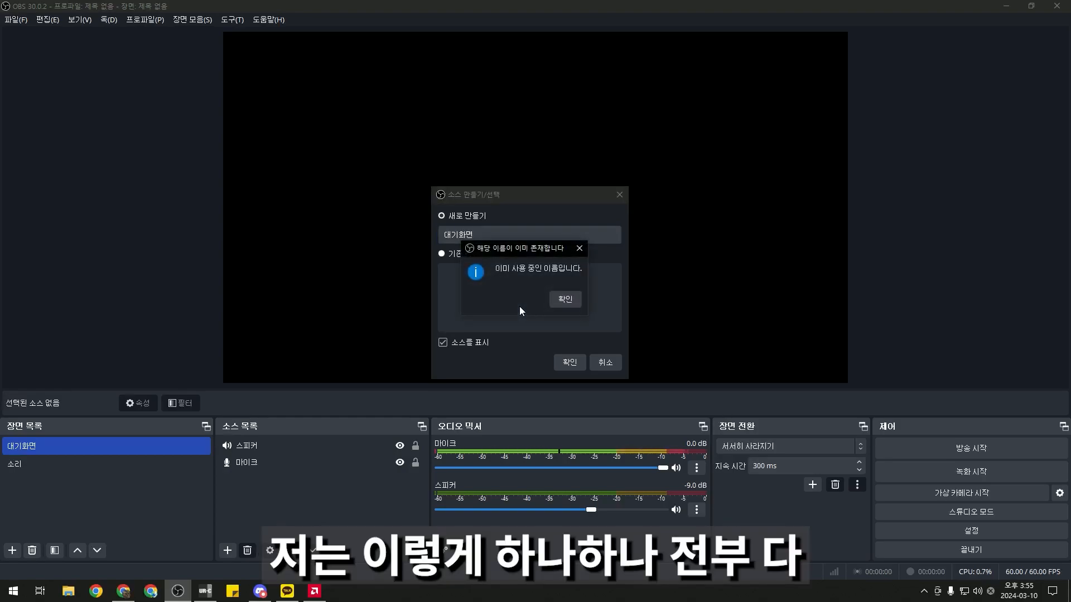
pyautogui.click(552, 301)
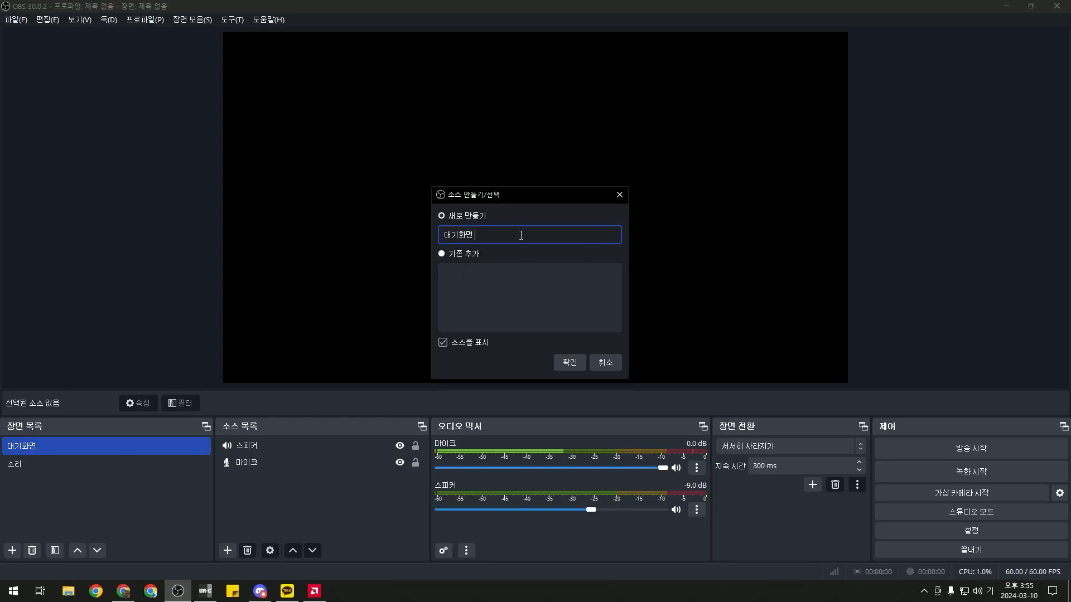
pyautogui.write('1')
pyautogui.press('Return')
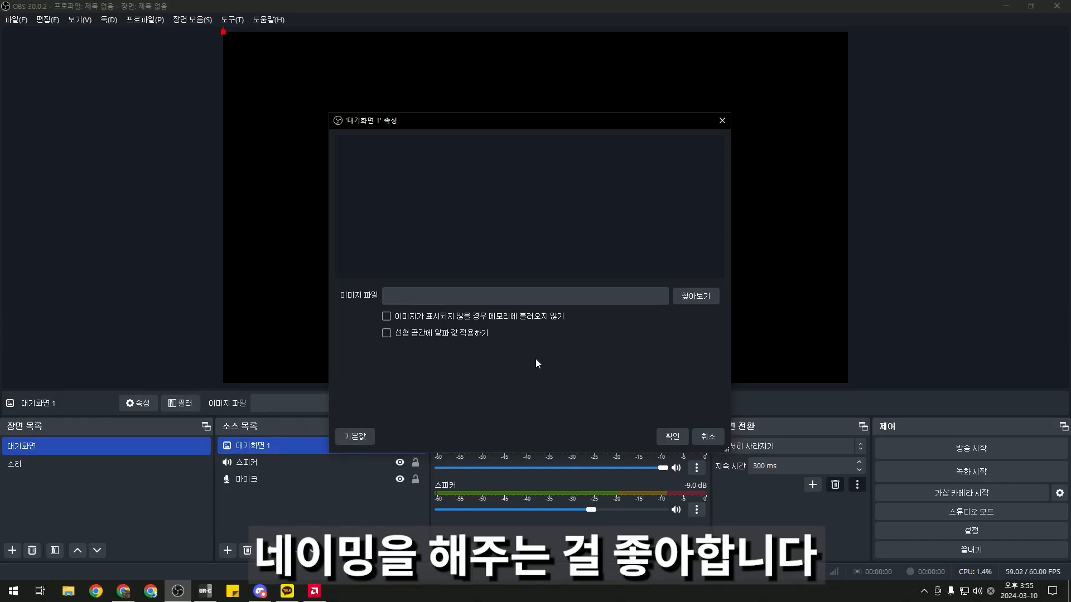
# Set its image file to D:/포맷전/썸네일/대기화면2.png and confirm
pyautogui.click(684, 296)
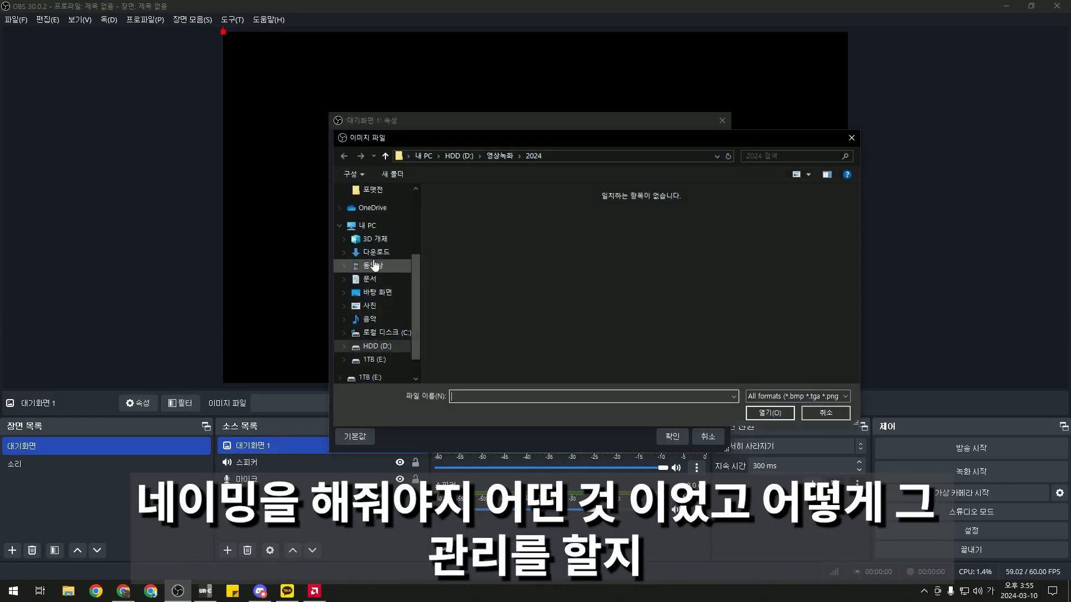
pyautogui.click(384, 345)
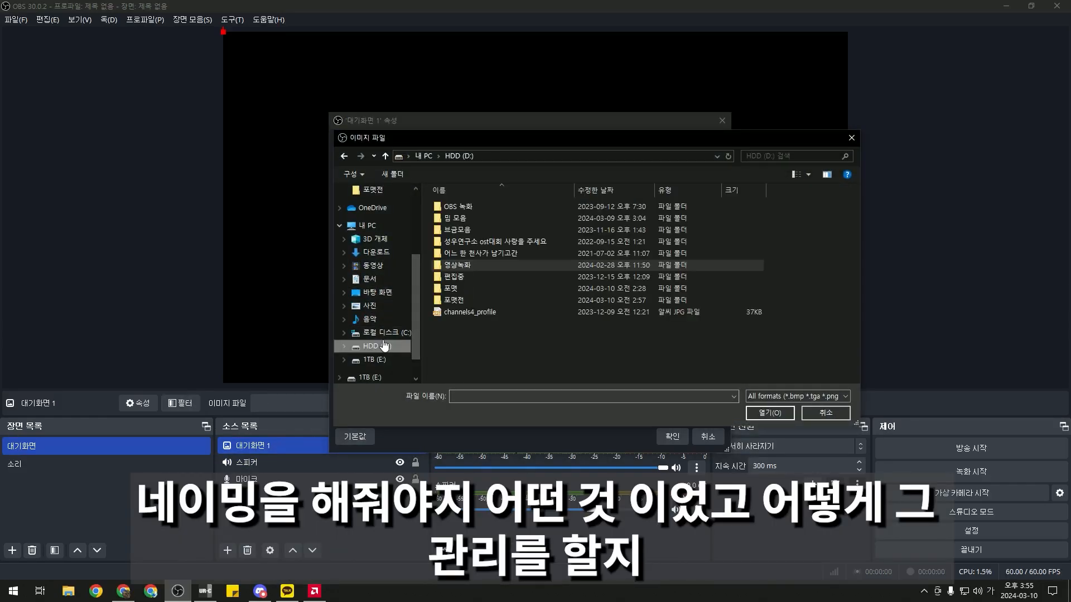
pyautogui.doubleClick(458, 300)
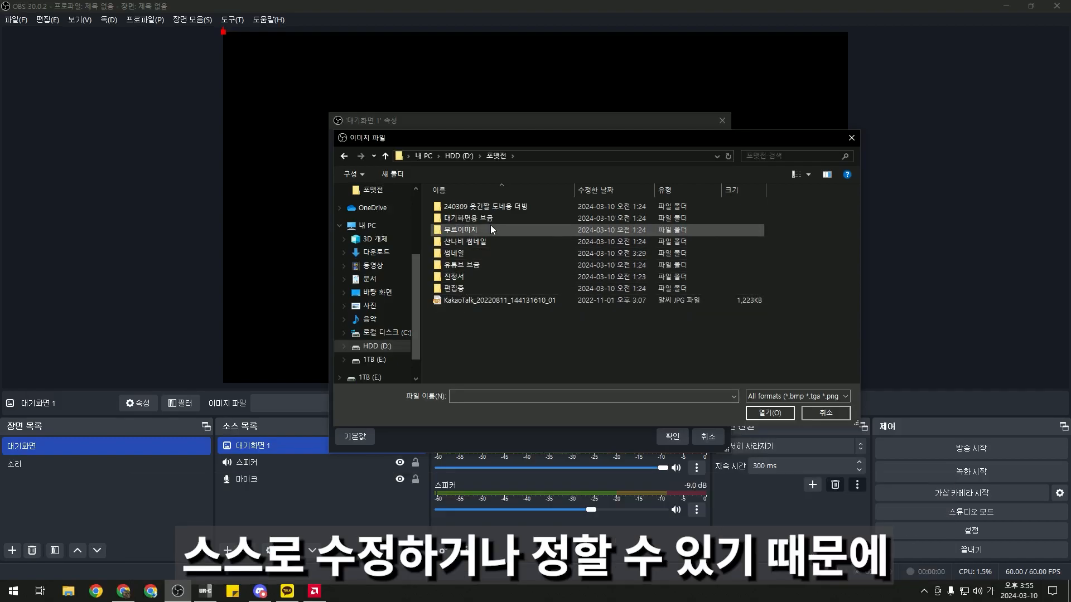
pyautogui.doubleClick(472, 255)
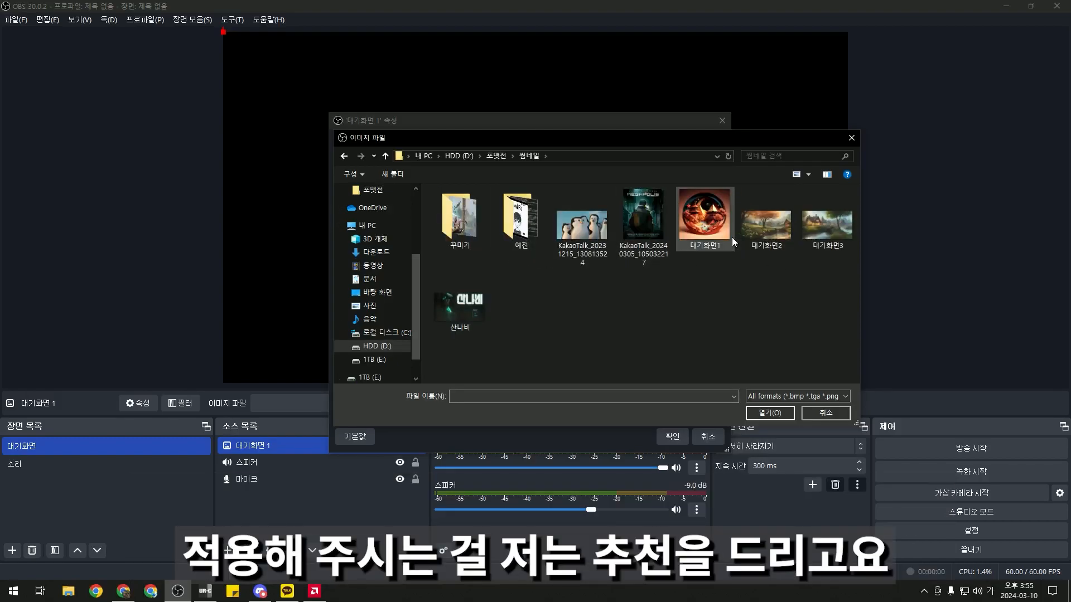
pyautogui.doubleClick(765, 228)
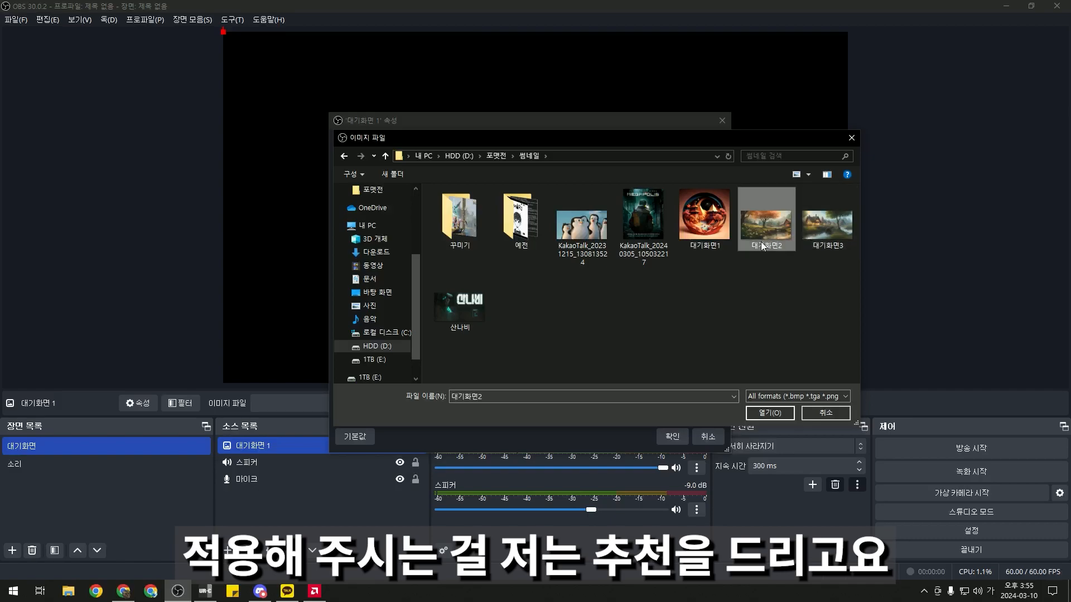
pyautogui.click(672, 437)
# Stretch the autumn village image to fill the whole canvas
pyautogui.moveTo(722, 312); pyautogui.dragTo(842, 377)
pyautogui.click(190, 195)
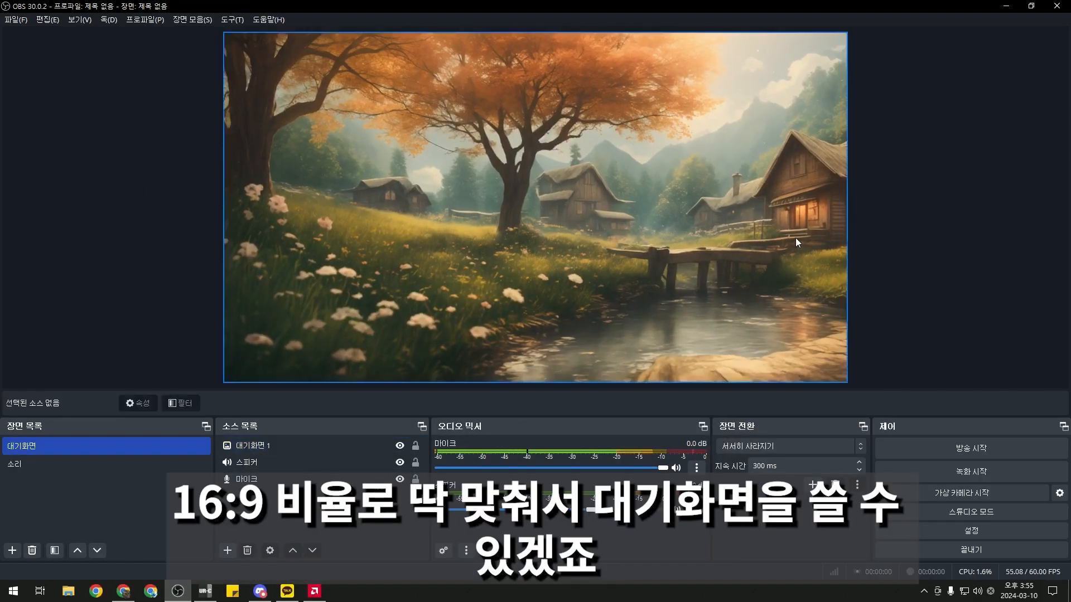
pyautogui.click(262, 507)
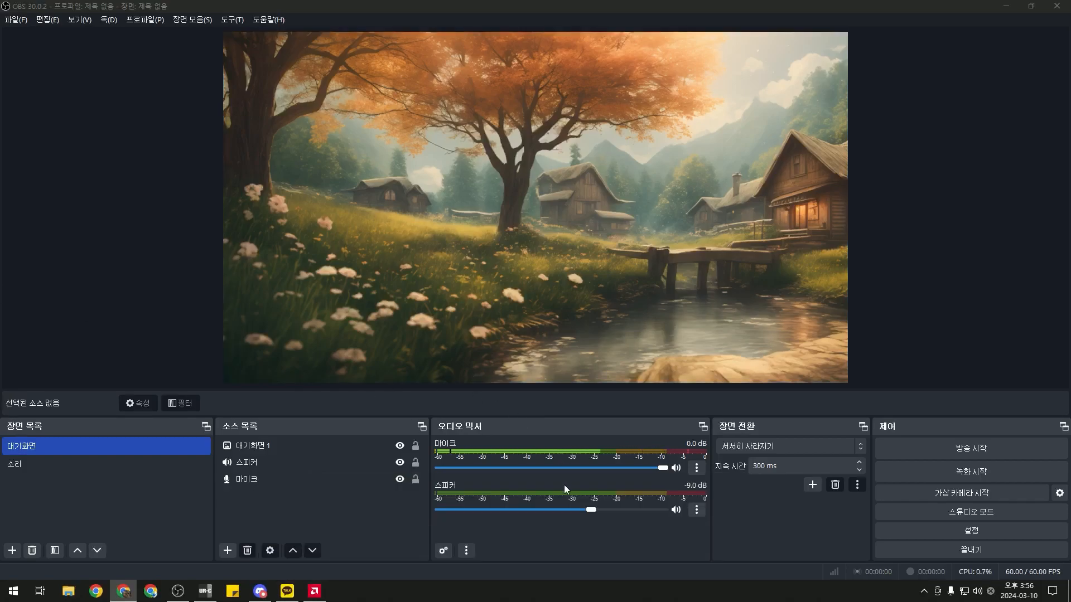
# Add a browser source named 채팅창 with the Chzzk chat page URL
pyautogui.rightClick(295, 496)
pyautogui.moveTo(328, 397)
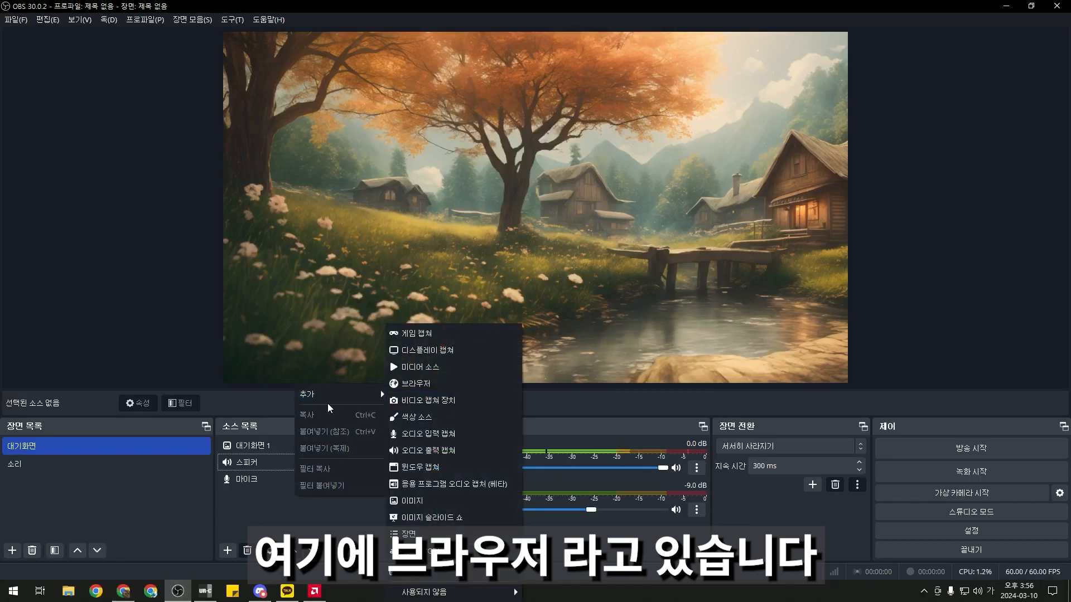
pyautogui.click(264, 500)
pyautogui.click(227, 552)
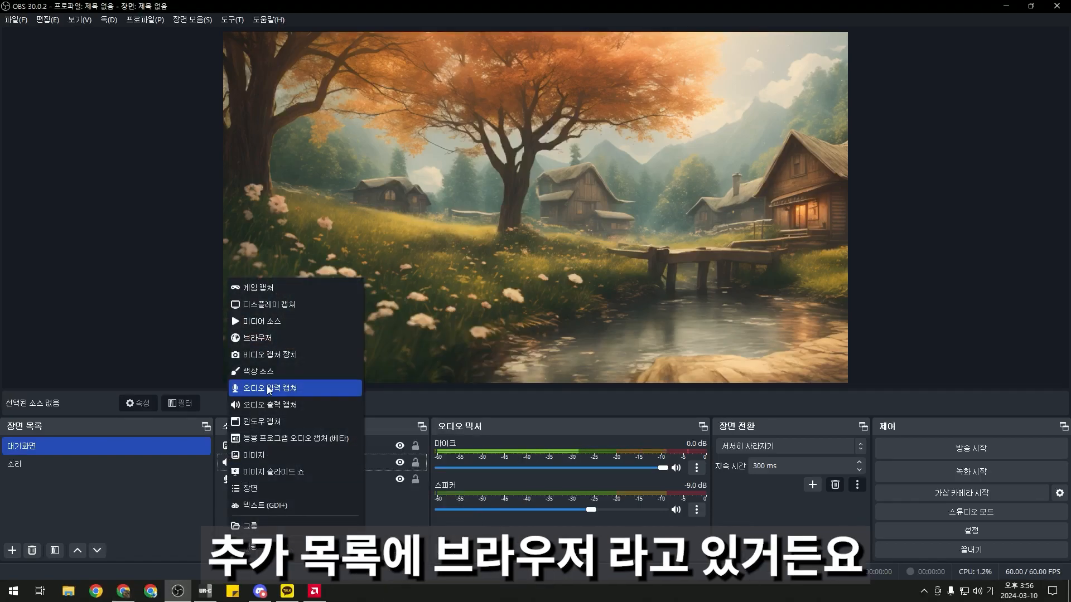
pyautogui.click(273, 338)
pyautogui.write('채팅창')
pyautogui.press('Return')
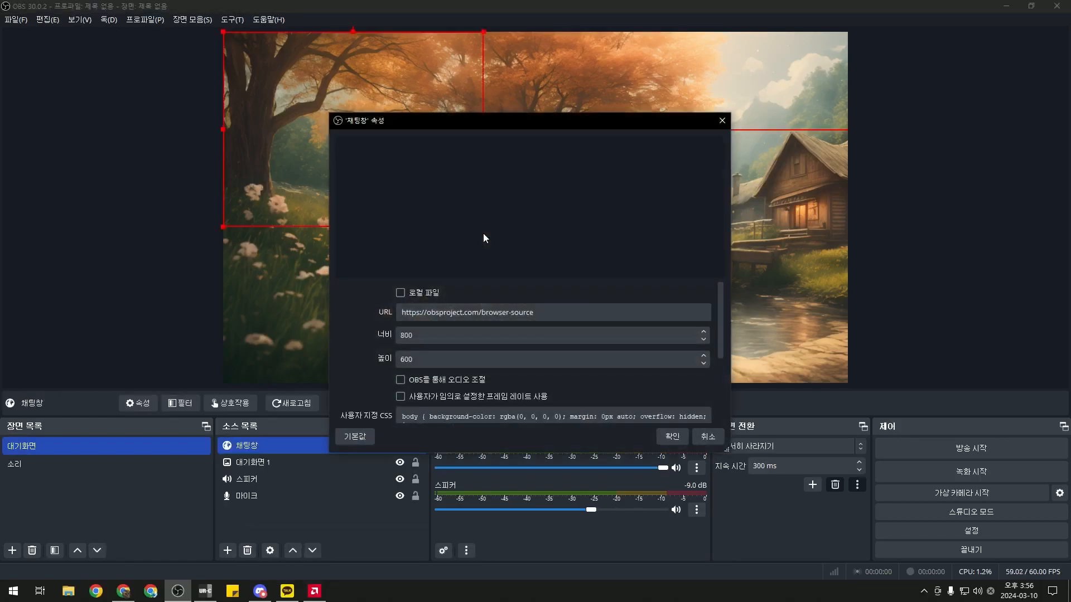
pyautogui.moveTo(537, 313); pyautogui.dragTo(398, 313)
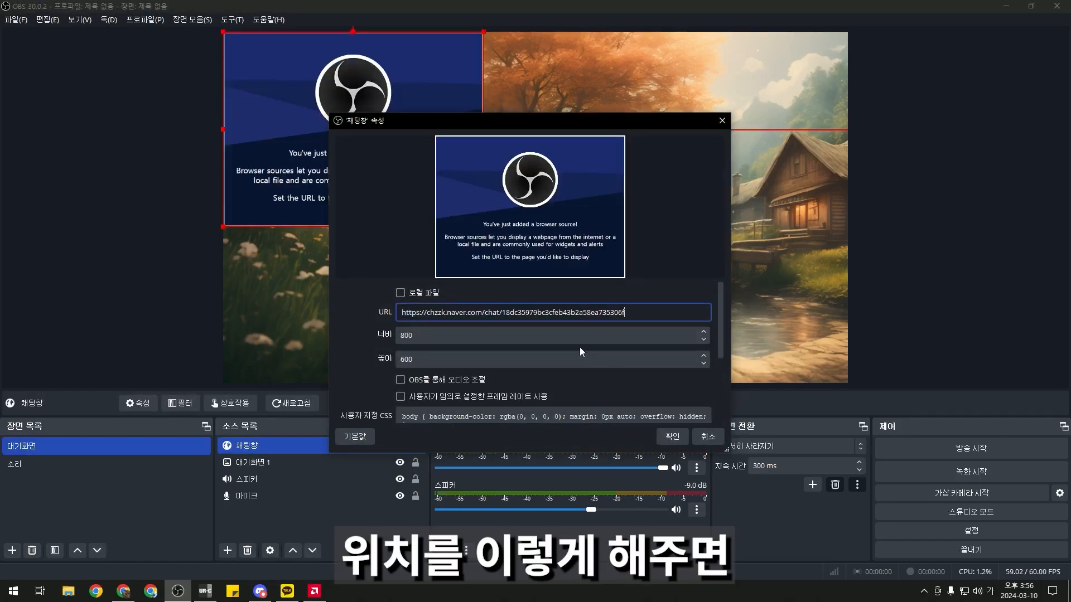
pyautogui.click(677, 429)
# Move and resize the chat box over the left part of the preview
pyautogui.moveTo(388, 199); pyautogui.dragTo(386, 262)
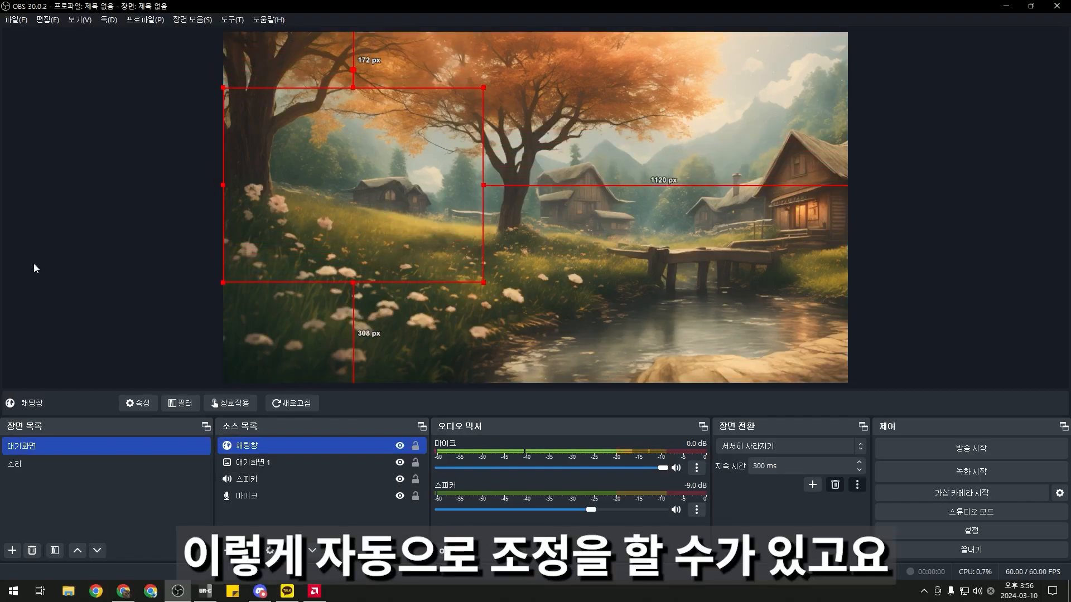
pyautogui.moveTo(482, 281); pyautogui.dragTo(464, 269)
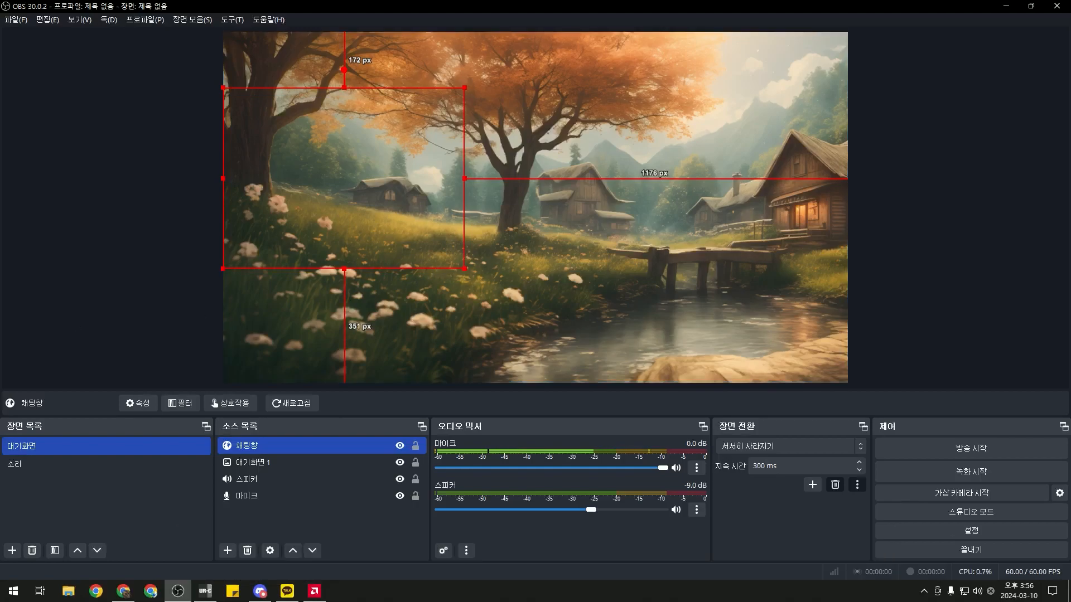
pyautogui.click(341, 246)
pyautogui.click(459, 266)
pyautogui.moveTo(382, 251); pyautogui.dragTo(386, 264)
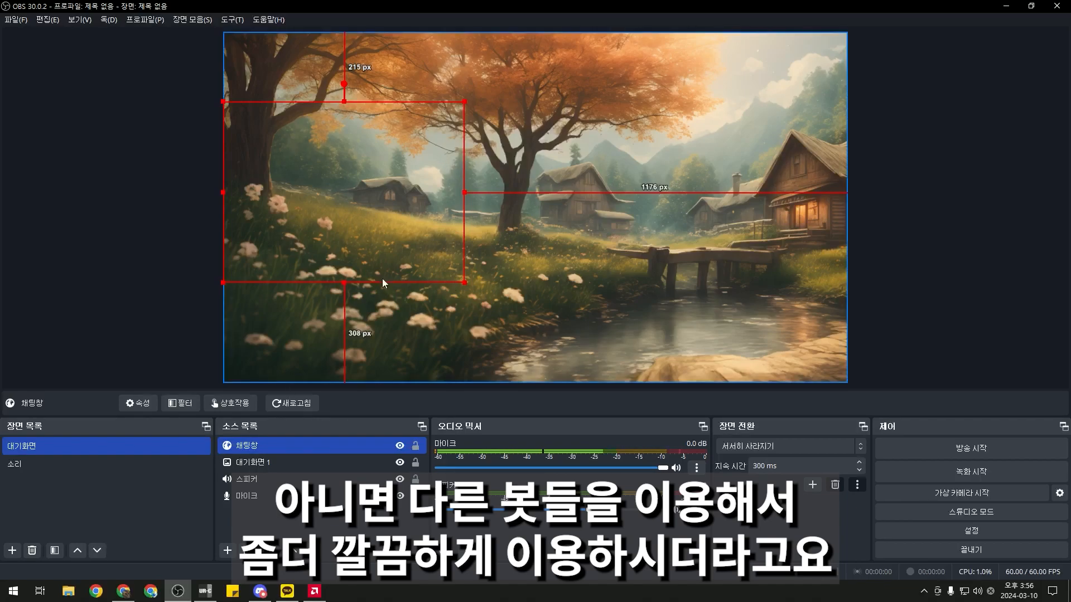
pyautogui.click(286, 521)
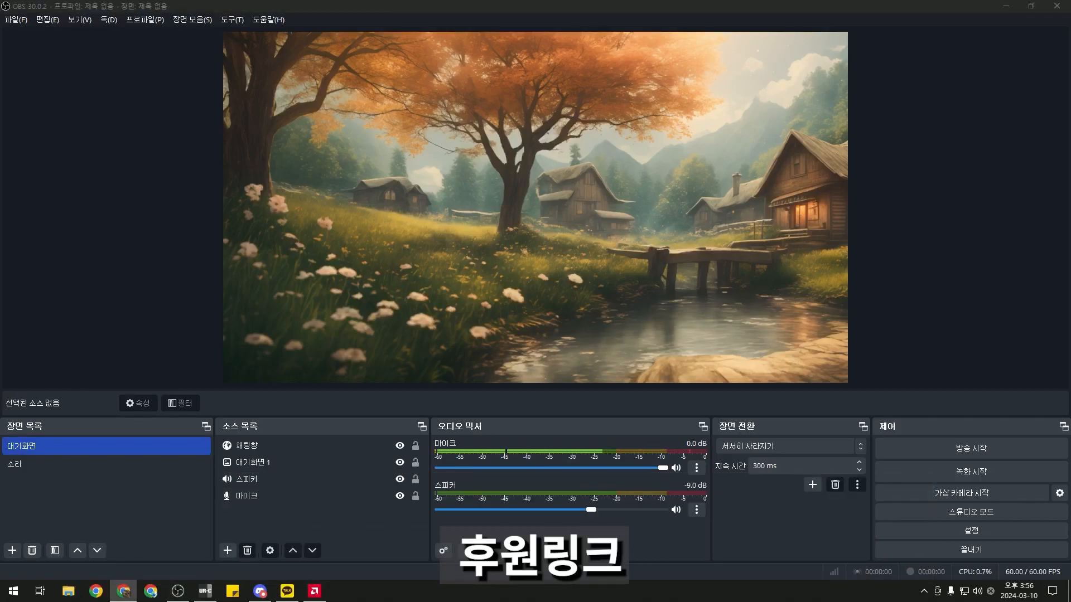
# Add a 치즈후원 browser source with the donation URL, shrunk into the top-right corner
pyautogui.rightClick(326, 510)
pyautogui.moveTo(360, 402)
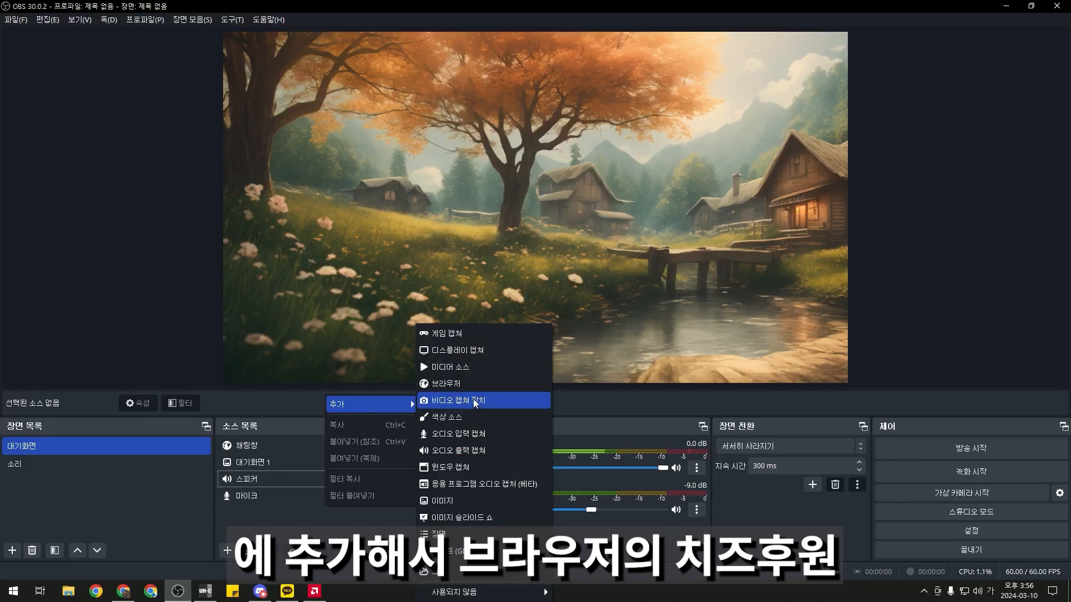
pyautogui.click(446, 383)
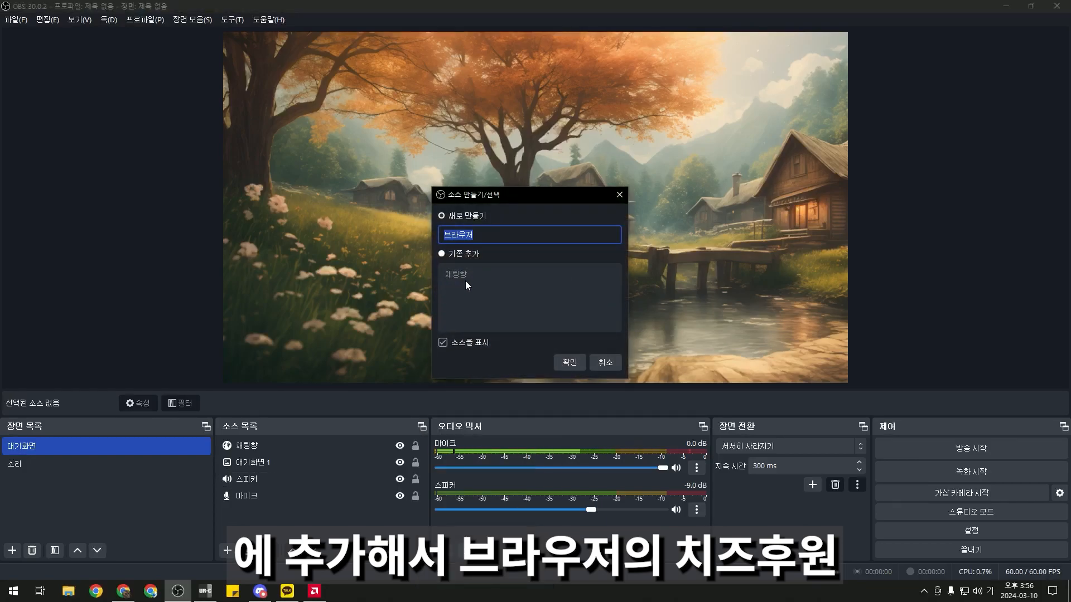
pyautogui.write('치즈후원')
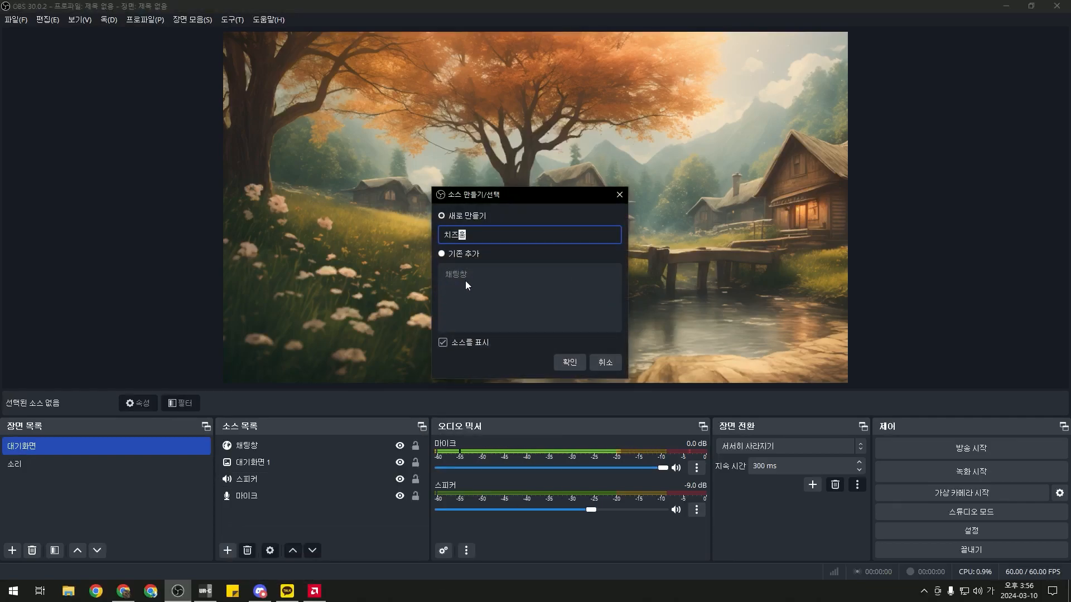
pyautogui.press('Return')
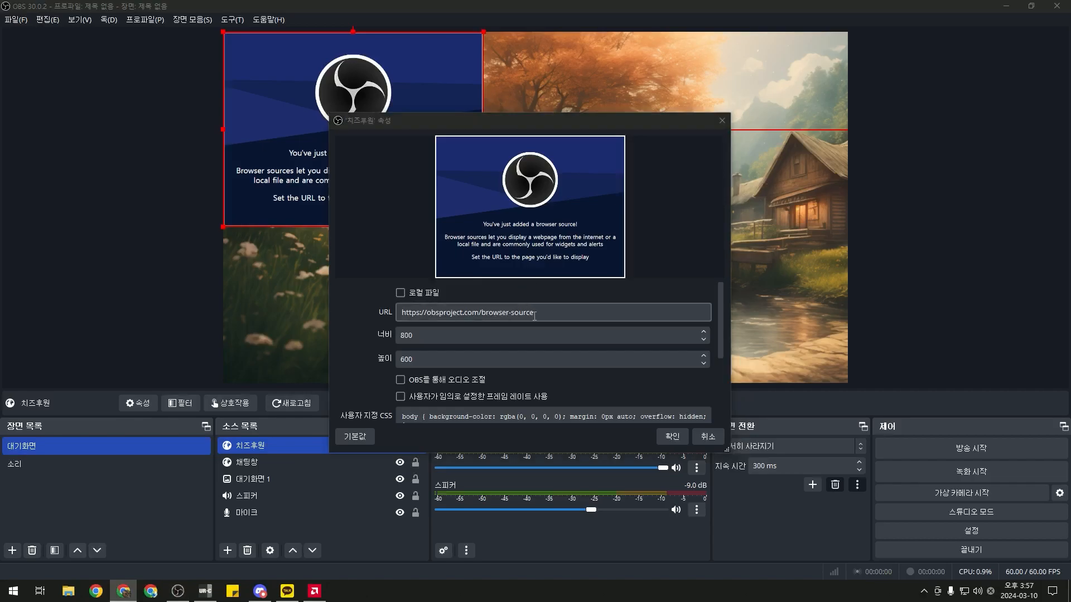
pyautogui.doubleClick(545, 312)
pyautogui.hotkey('ctrl', 'a')
pyautogui.write('https://chzzk.naver.com/donation/donation@aff8e1c4f22dc26e39e8310b74e8592d')
pyautogui.click(677, 437)
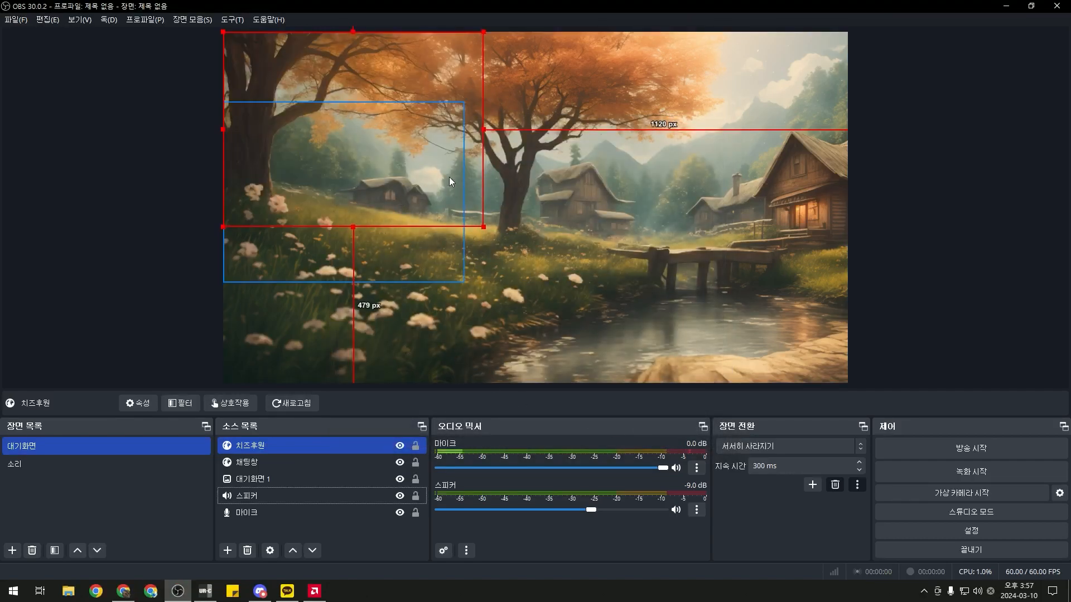
pyautogui.moveTo(474, 179); pyautogui.dragTo(834, 176)
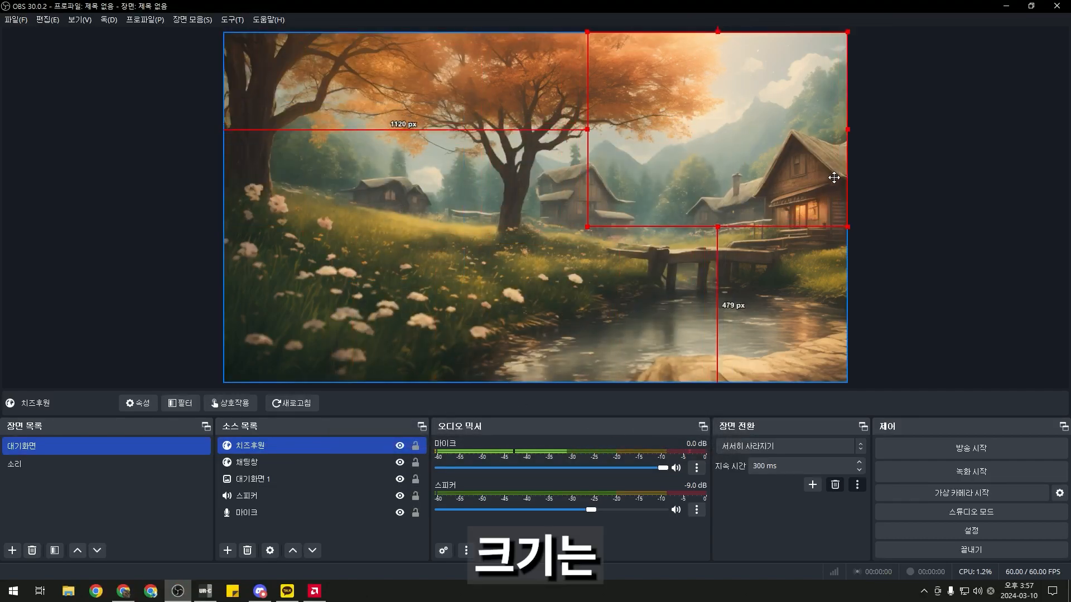
pyautogui.moveTo(589, 227); pyautogui.dragTo(760, 125)
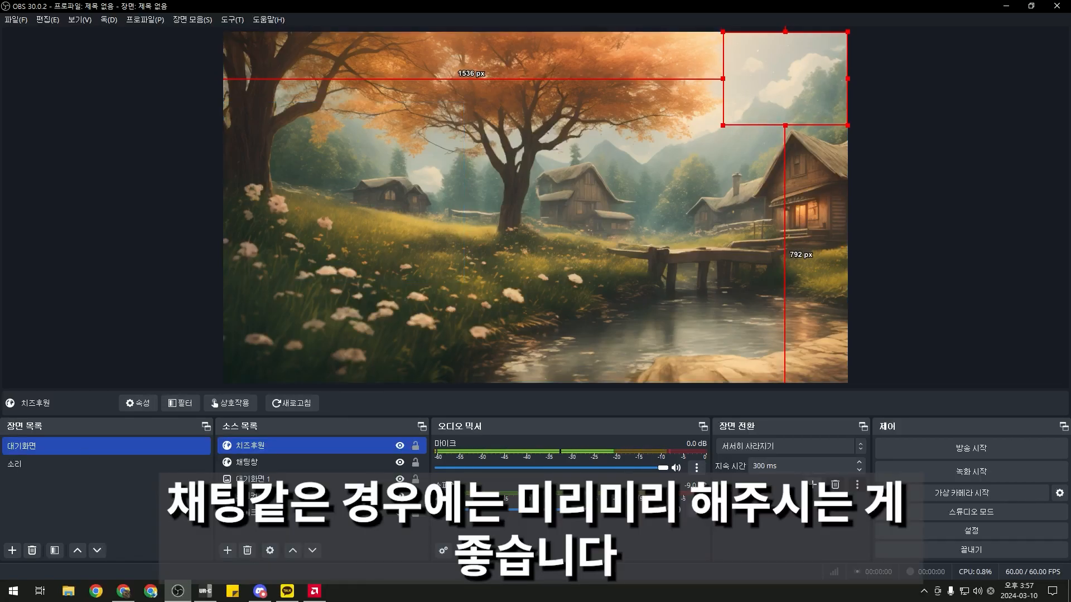
# Add a browser source named 영상후원 with the video donation alert URL
pyautogui.rightClick(328, 533)
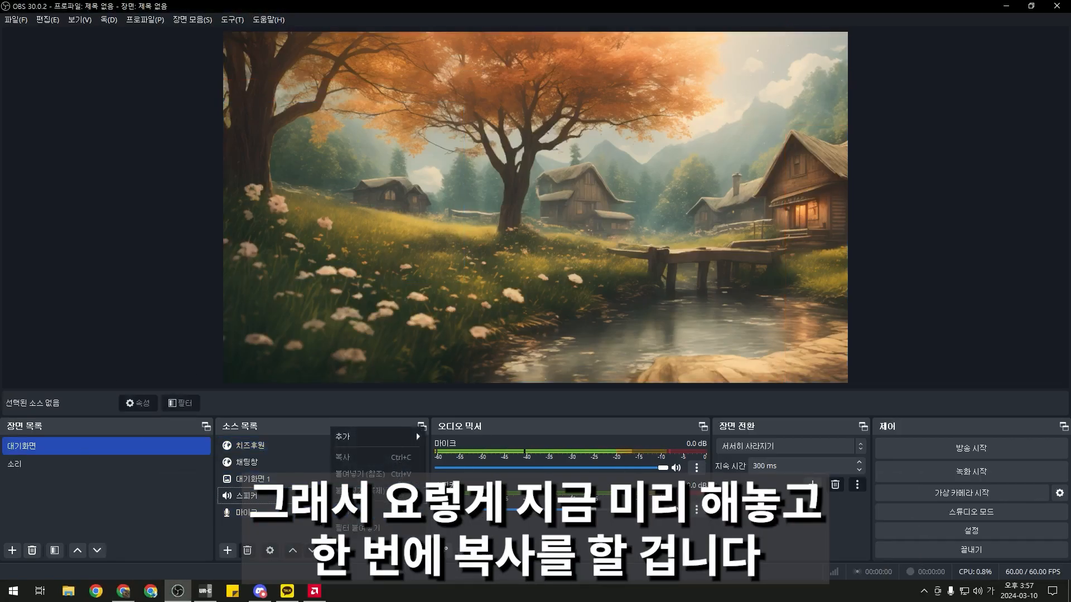
pyautogui.moveTo(353, 433)
pyautogui.click(489, 384)
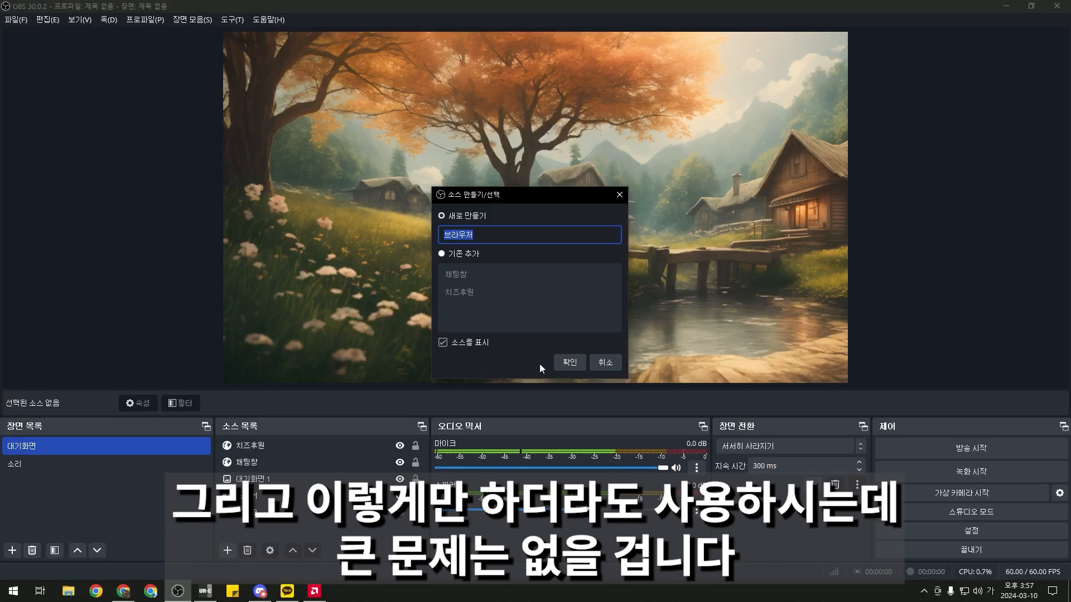
pyautogui.write('여ㅇ상후원')
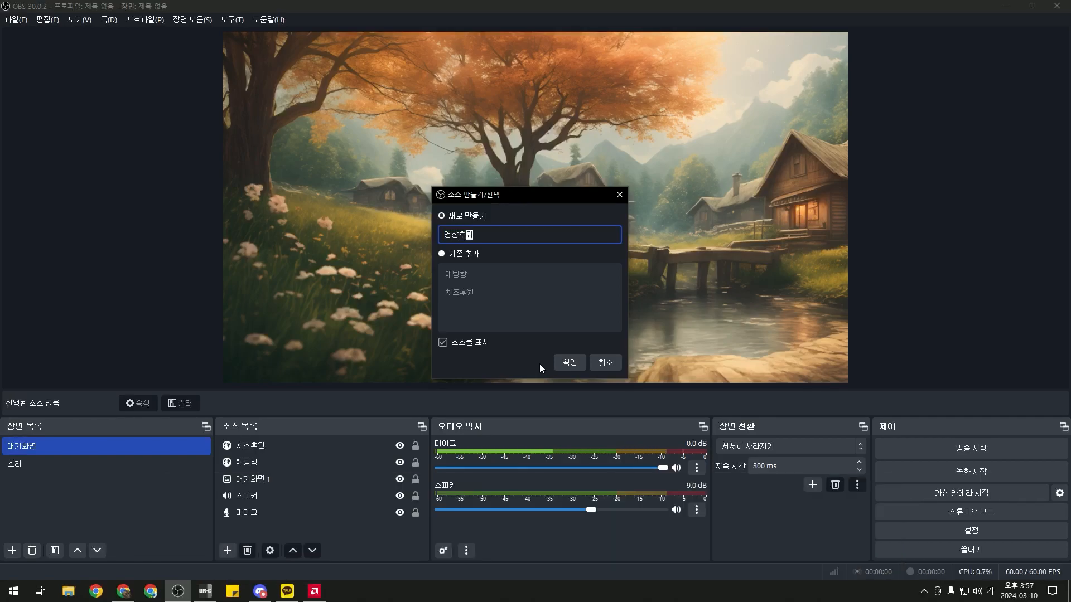
pyautogui.press('Return')
pyautogui.click(597, 311)
pyautogui.moveTo(597, 313); pyautogui.dragTo(400, 312)
pyautogui.hotkey('ctrl', 'v')
pyautogui.click(672, 436)
# Move and shrink 영상후원 into the top-right corner to match the 치즈후원 box
pyautogui.moveTo(475, 151); pyautogui.dragTo(839, 152)
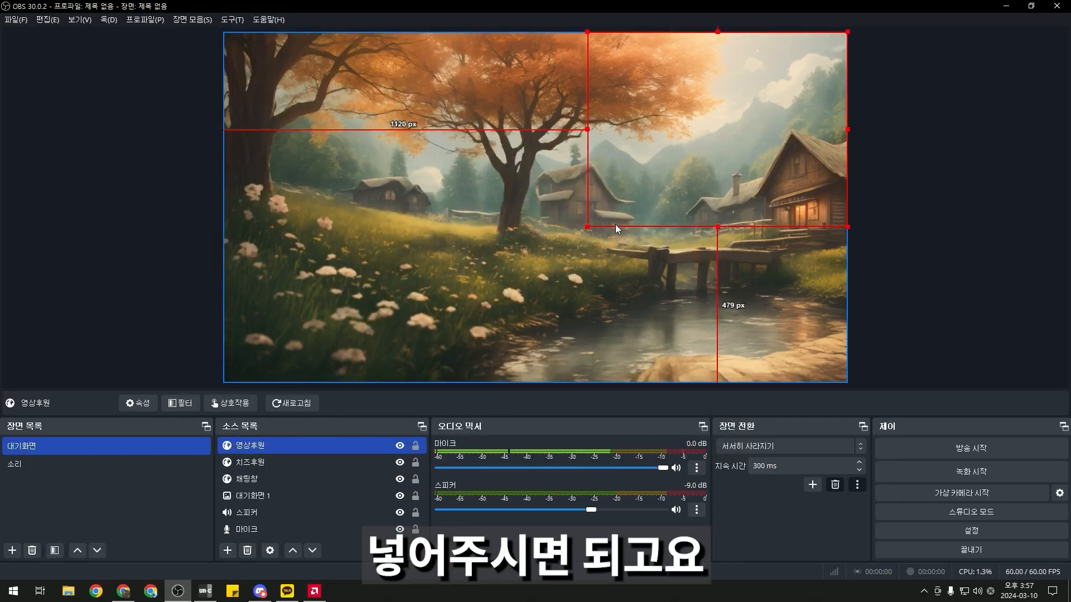
pyautogui.moveTo(588, 225); pyautogui.dragTo(711, 134)
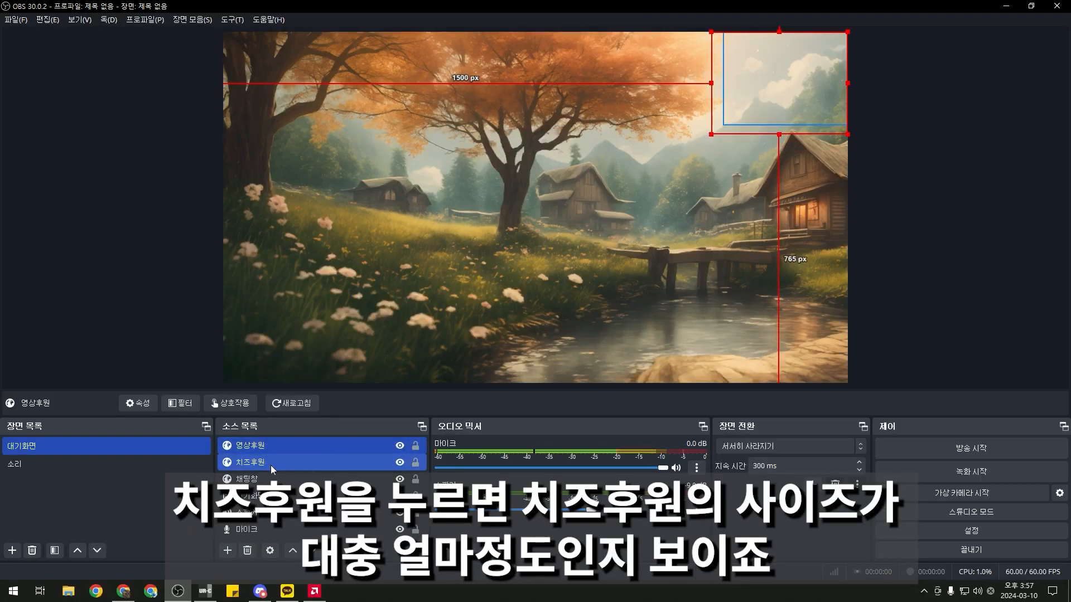
pyautogui.moveTo(711, 133); pyautogui.dragTo(727, 121)
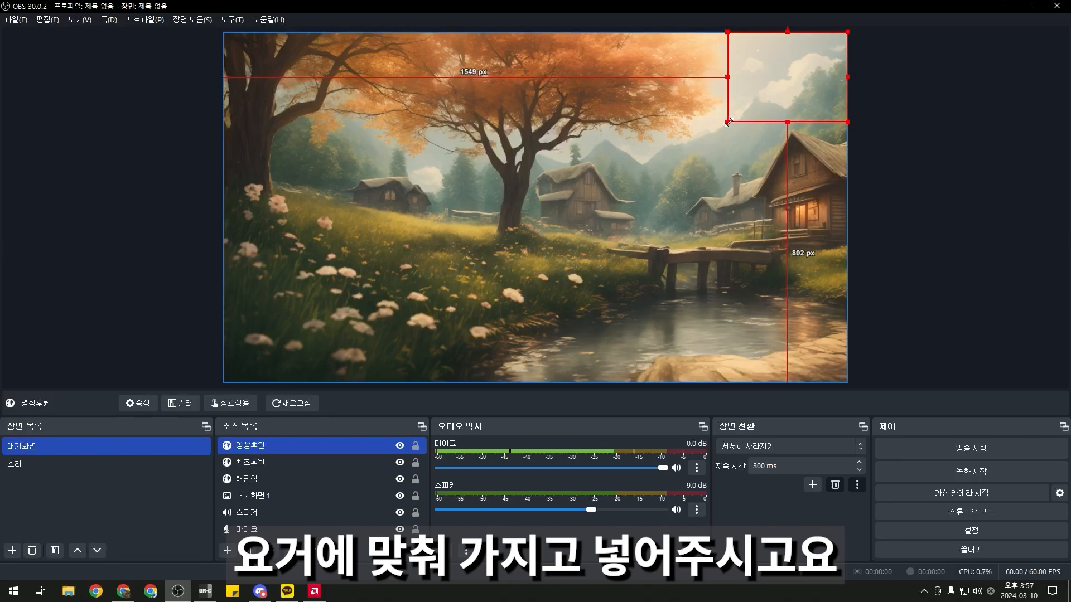
pyautogui.keyDown('ctrl'); pyautogui.click(333, 462); pyautogui.keyUp('ctrl')
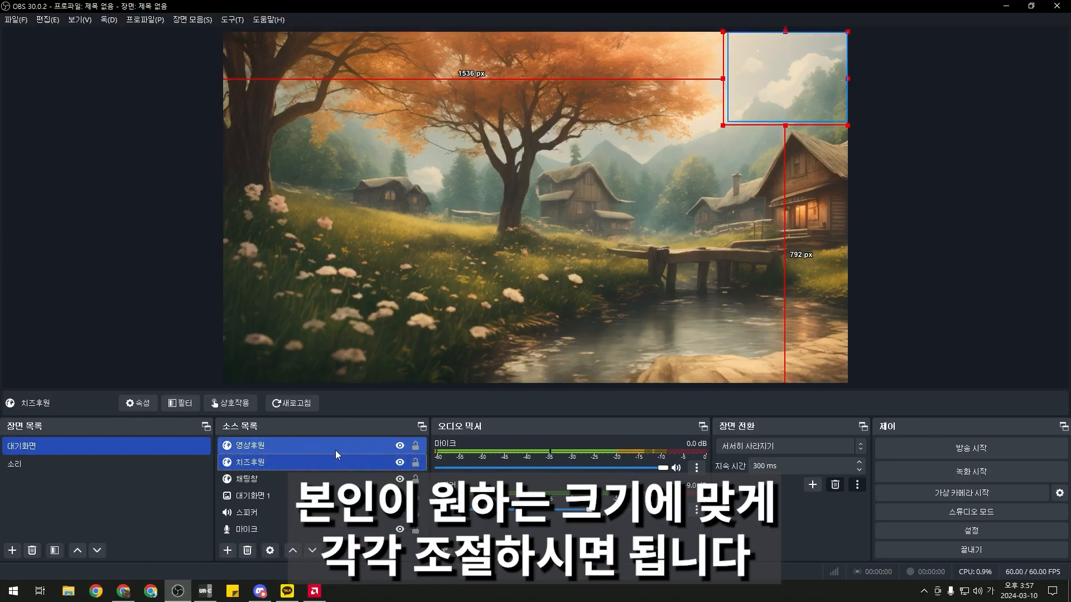
pyautogui.click(336, 450)
pyautogui.moveTo(728, 122); pyautogui.dragTo(728, 126)
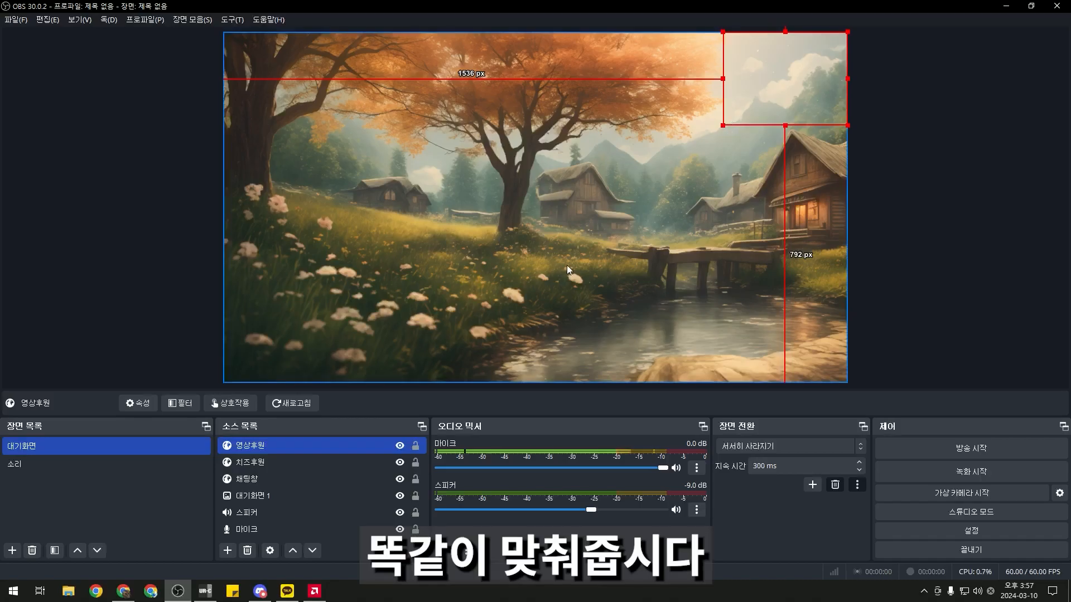
pyautogui.click(206, 521)
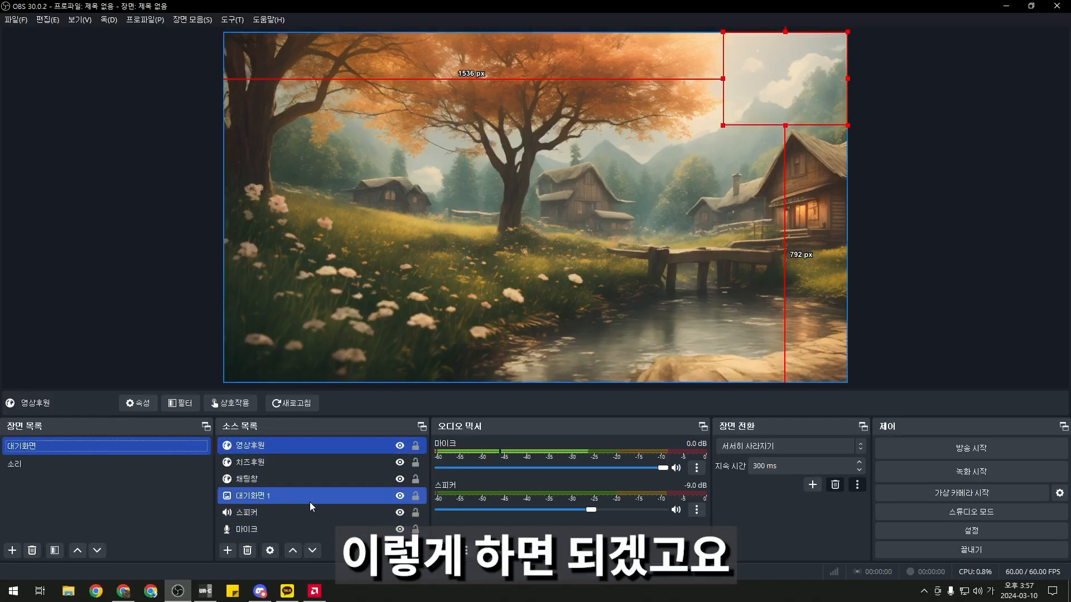
pyautogui.hotkey('alt', 'Tab')
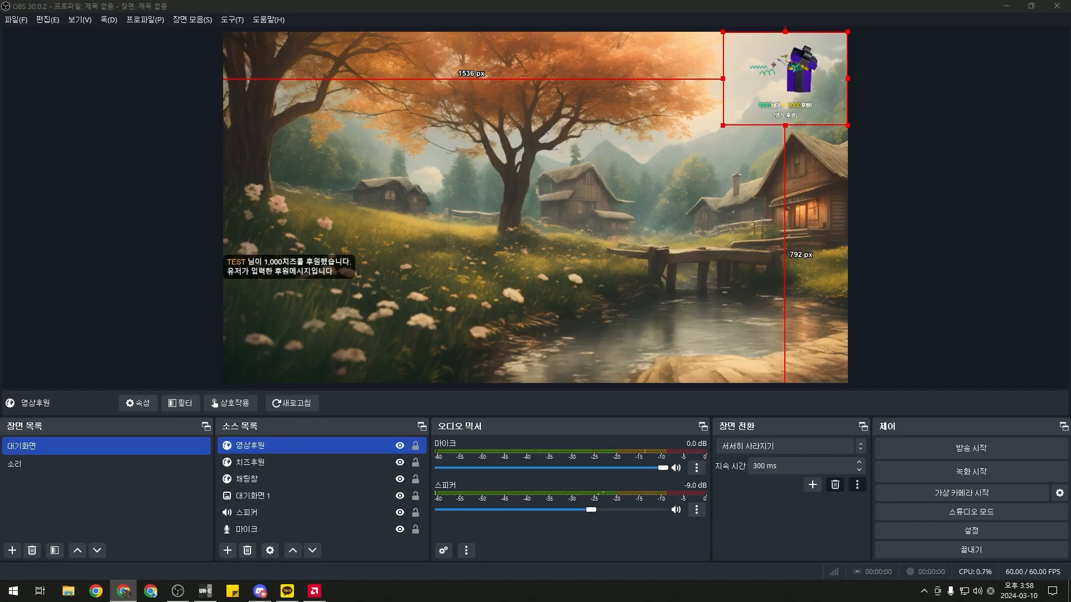
pyautogui.click(783, 82)
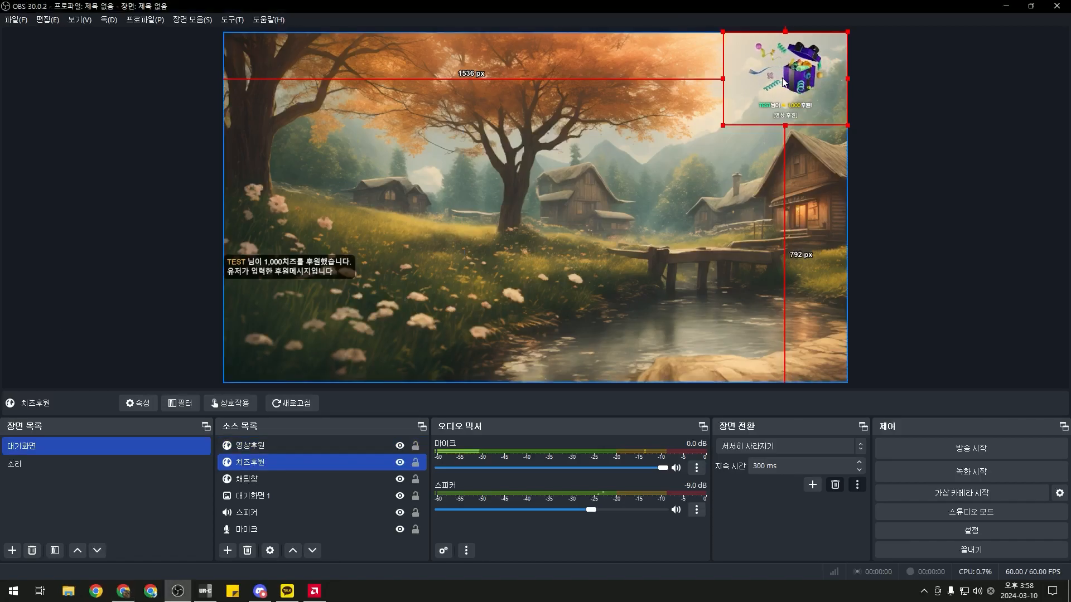
pyautogui.click(103, 339)
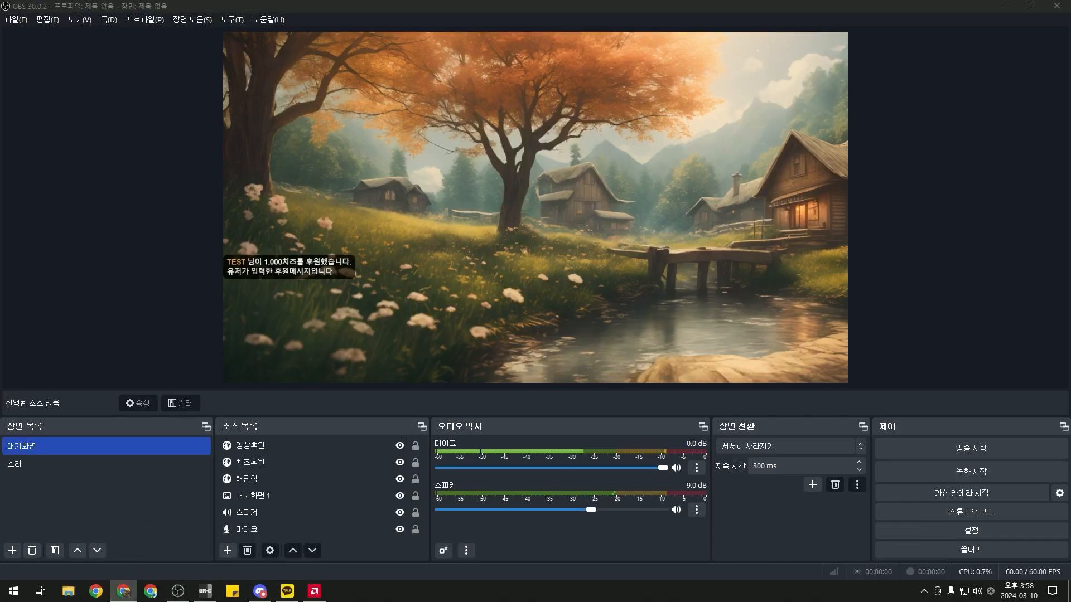
# Refocus OBS and select the 대기화면 scene
pyautogui.click(82, 497)
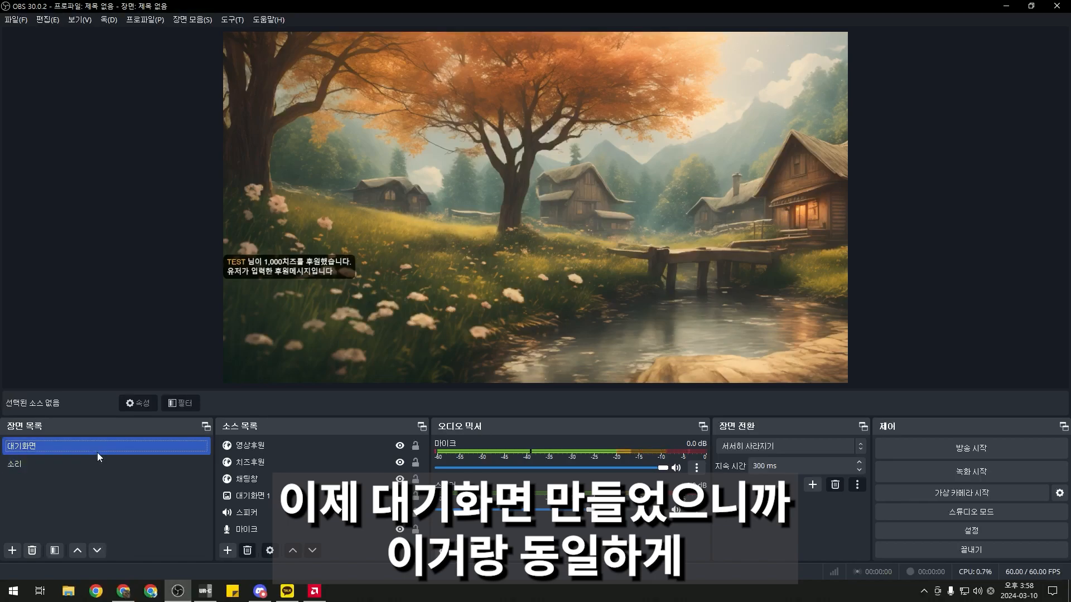
pyautogui.click(283, 477)
pyautogui.click(285, 493)
pyautogui.click(125, 458)
pyautogui.click(124, 450)
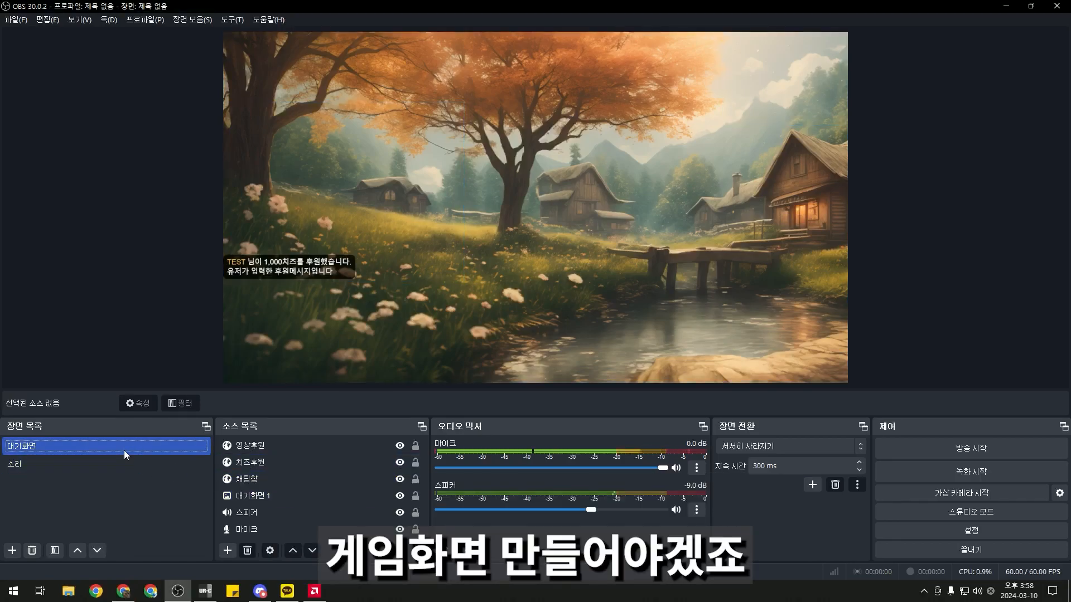
# Duplicate 대기화면 and name the copy 게임화면
pyautogui.rightClick(124, 449)
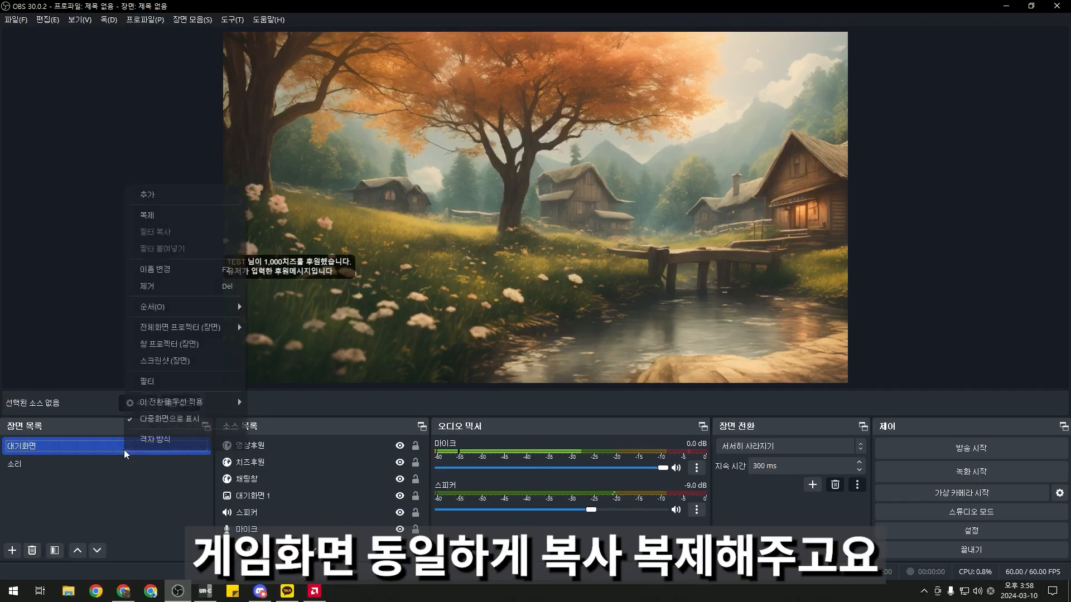
pyautogui.click(165, 220)
pyautogui.press('Left')
pyautogui.press('Left')
pyautogui.press('Left')
pyautogui.press('Left')
pyautogui.press('BackSpace')
pyautogui.press('BackSpace')
pyautogui.write('ㄱ[게임')
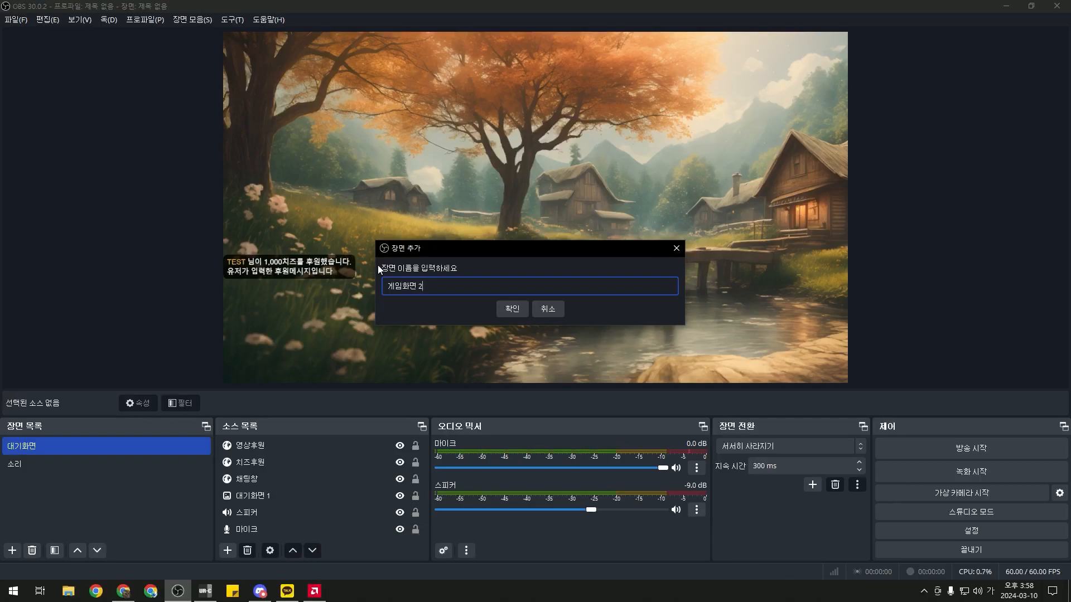
pyautogui.press('BackSpace')
pyautogui.press('Return')
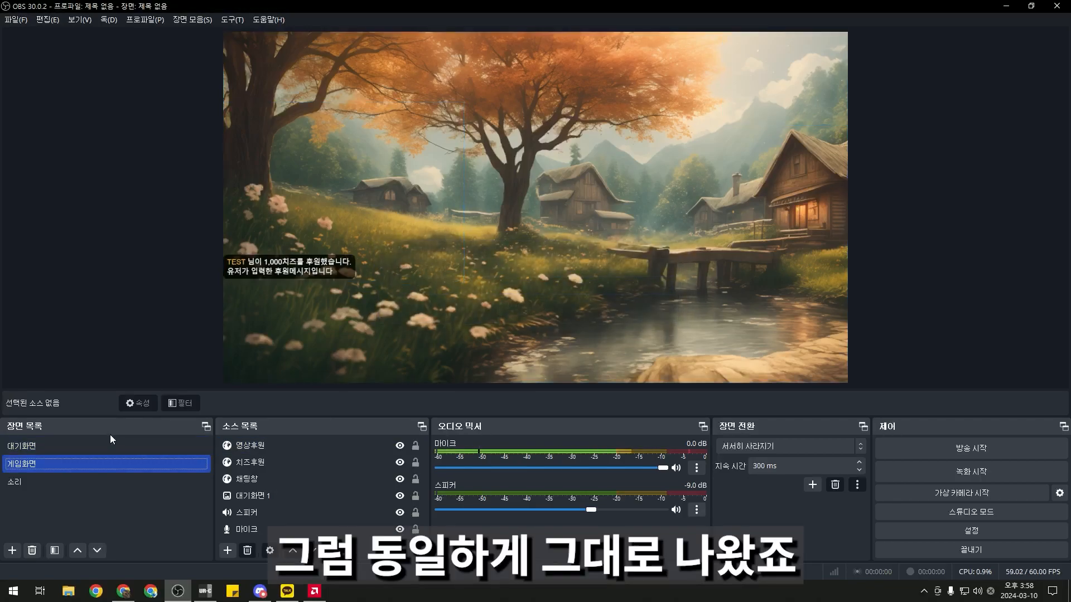
# Hide the 대기화면 1 background image in 게임화면 rather than deleting it
pyautogui.click(246, 495)
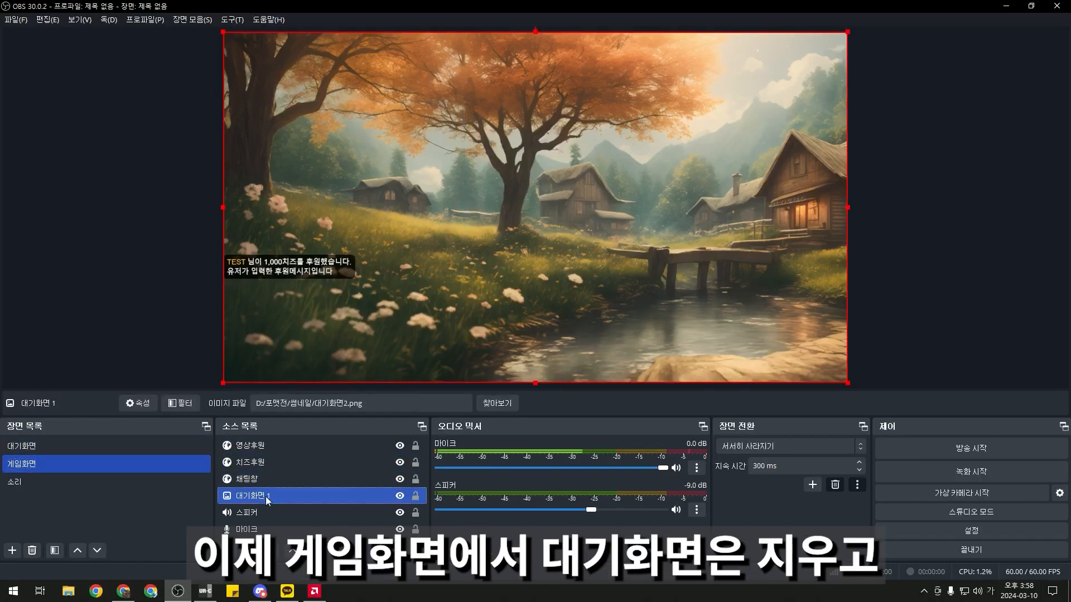
pyautogui.press('Delete')
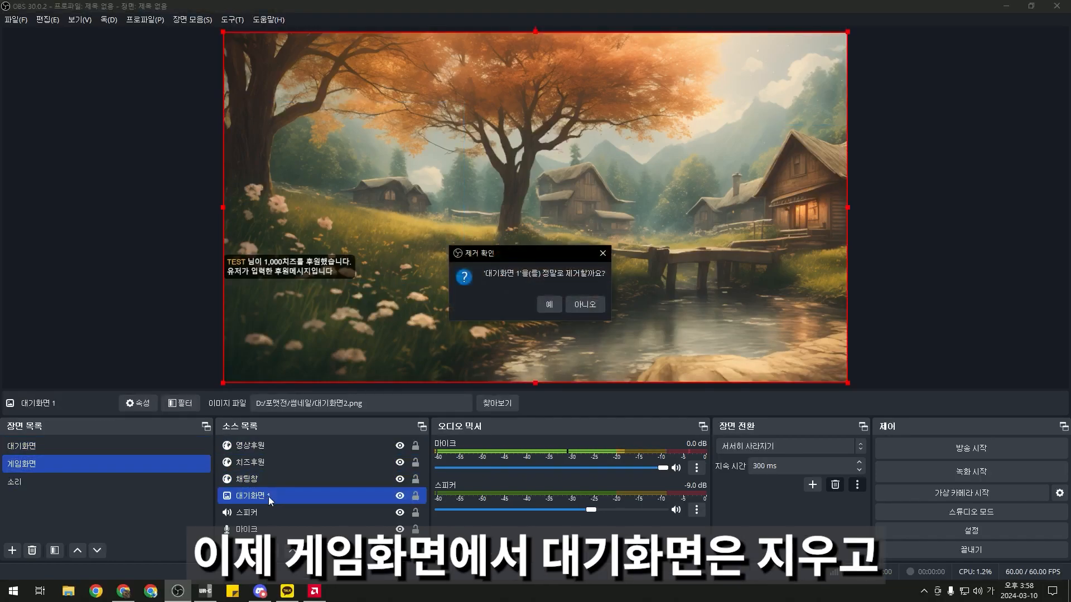
pyautogui.click(586, 305)
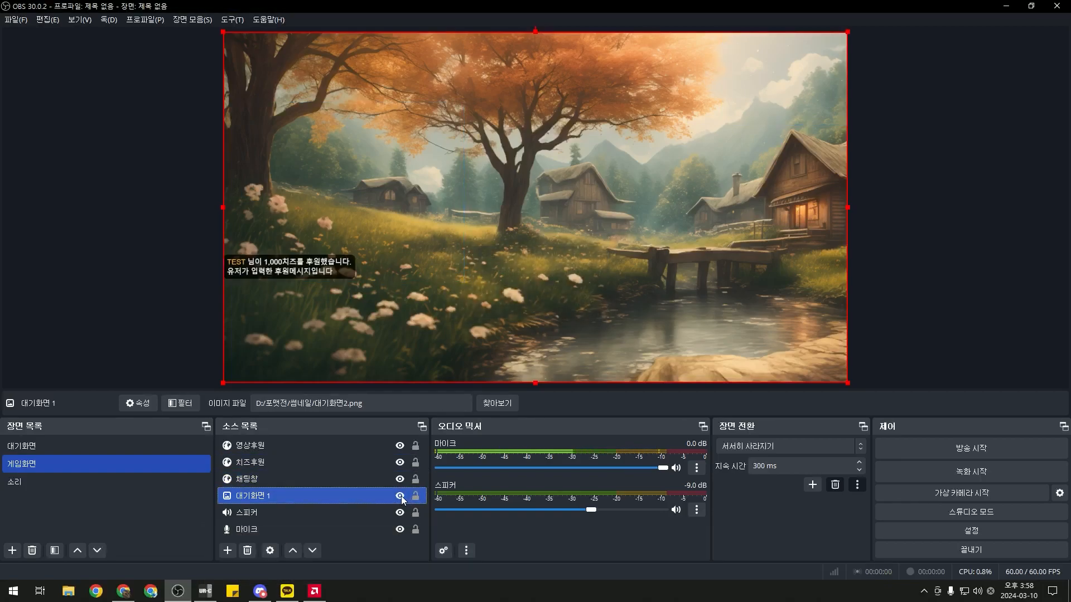
pyautogui.click(400, 496)
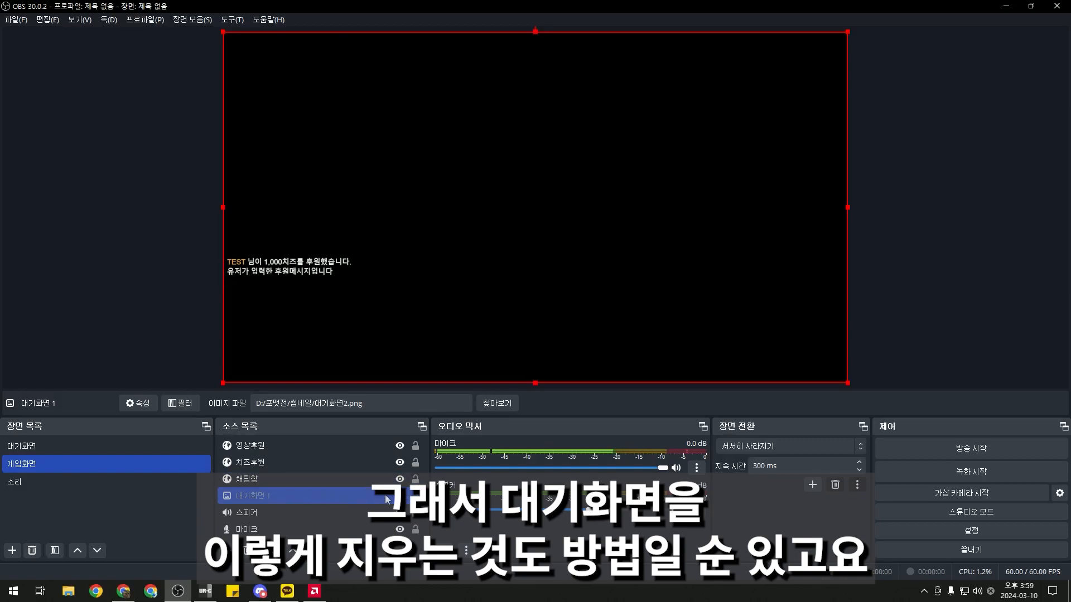
pyautogui.rightClick(323, 493)
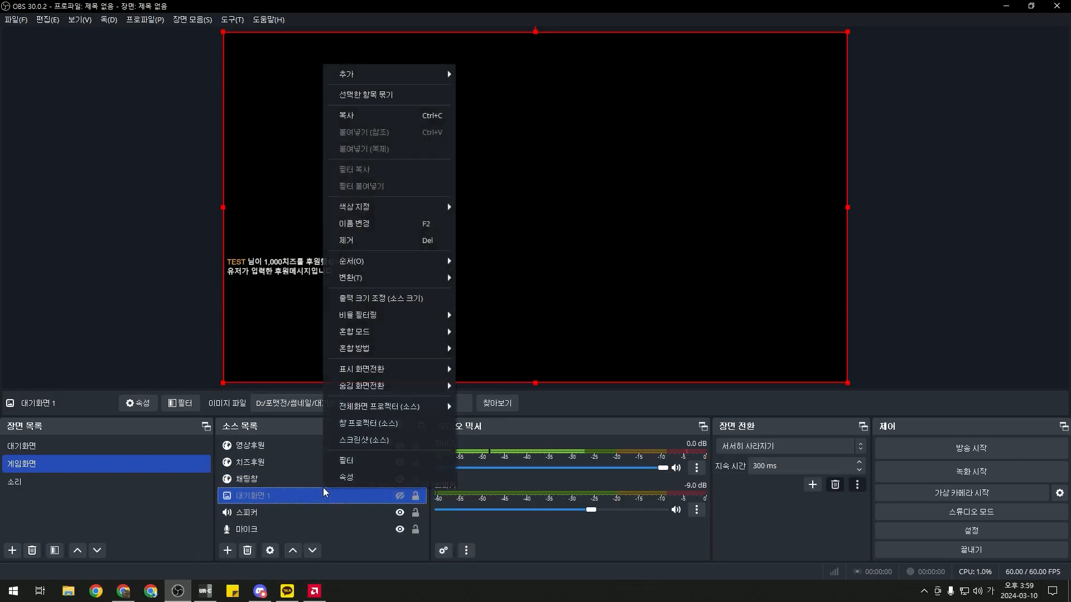
pyautogui.click(279, 532)
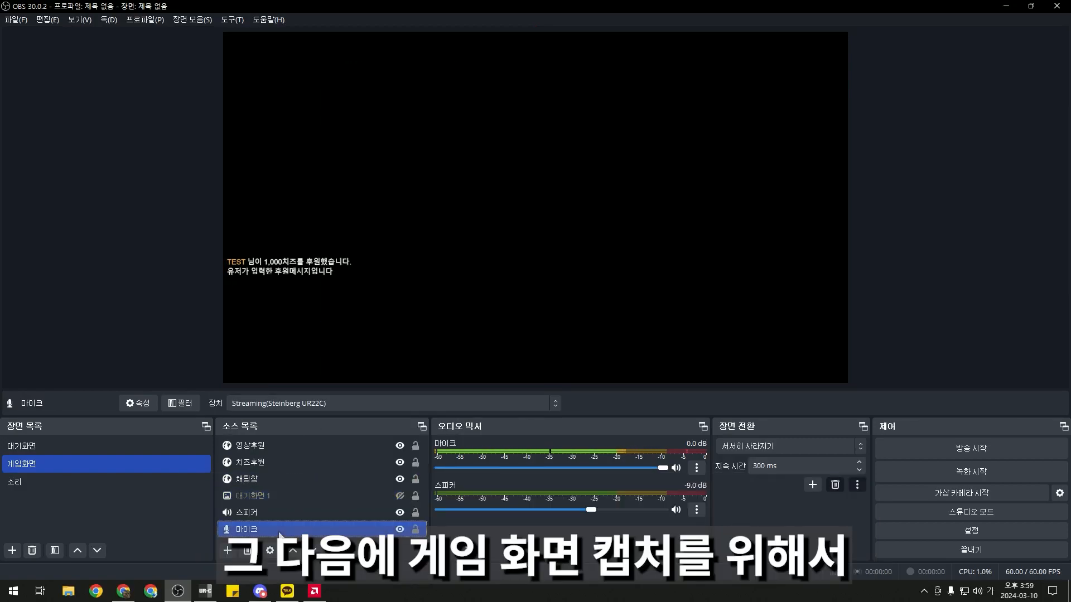
# Add a new 게임 캡쳐 game capture source
pyautogui.click(230, 551)
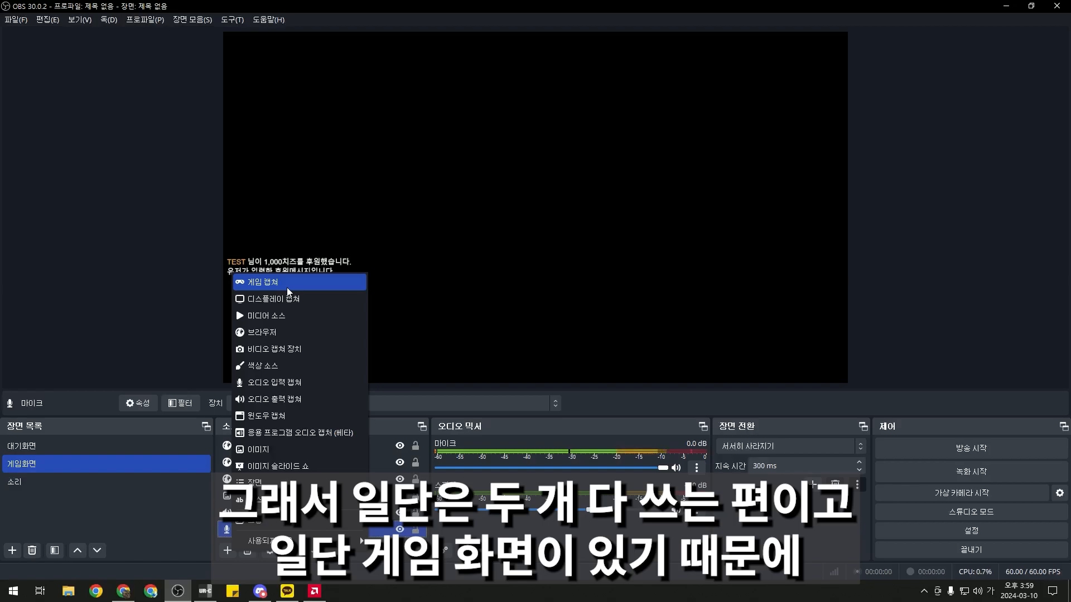
pyautogui.click(288, 291)
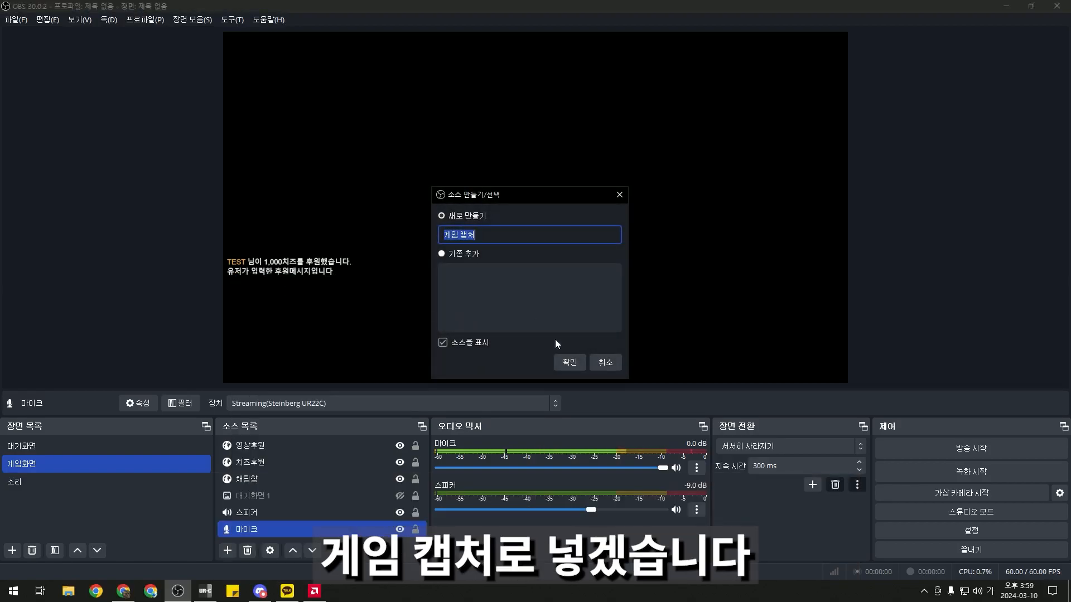
pyautogui.press('Return')
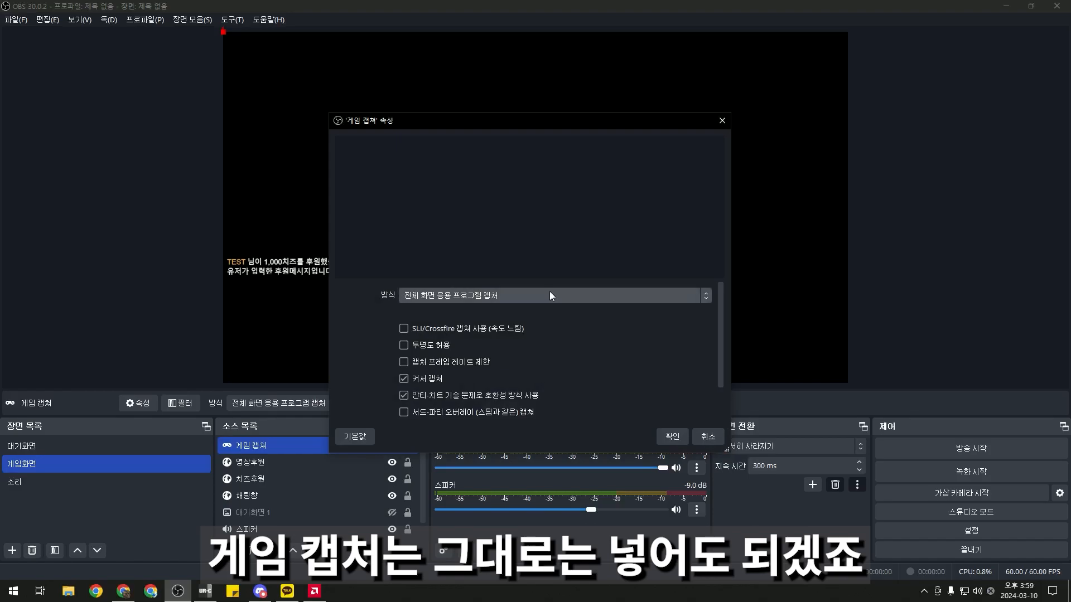
# Set the game capture mode to 특정 창을 캡쳐 (specific window) and confirm
pyautogui.click(550, 290)
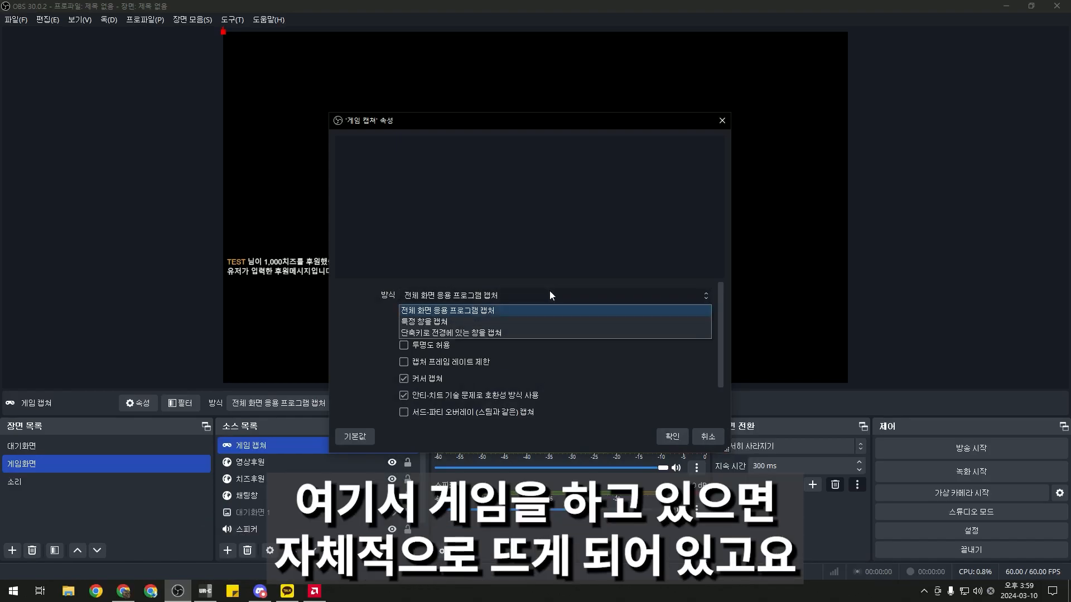
pyautogui.click(521, 321)
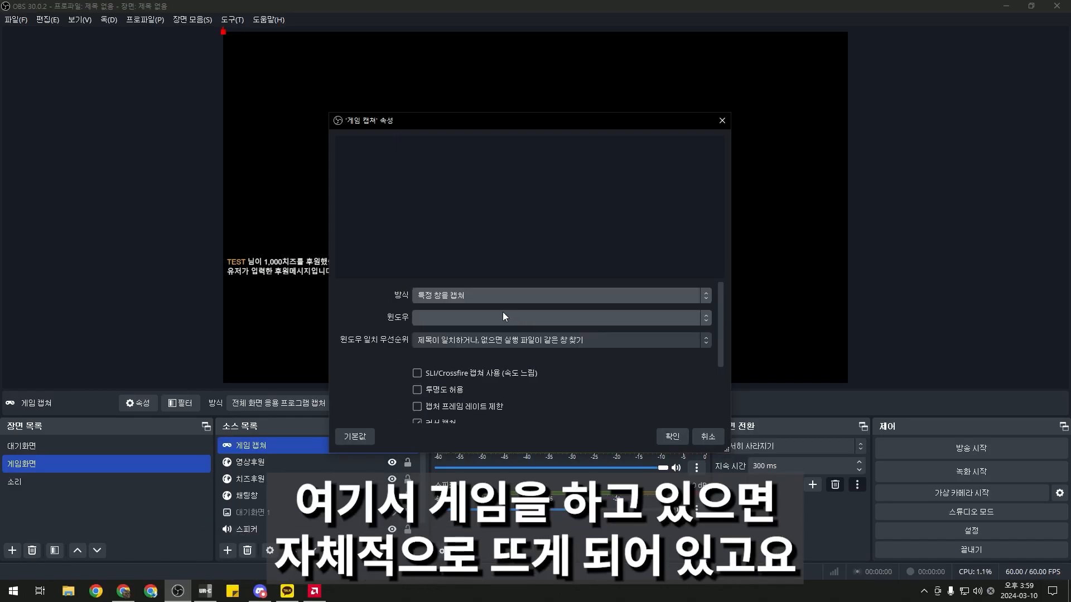
pyautogui.click(488, 321)
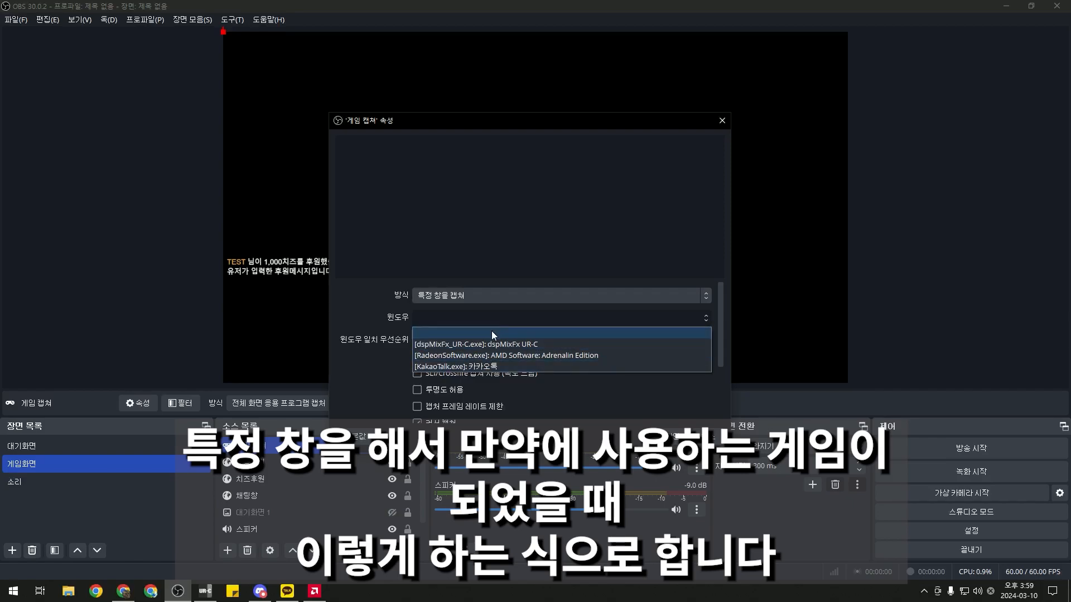
pyautogui.click(491, 320)
pyautogui.click(494, 300)
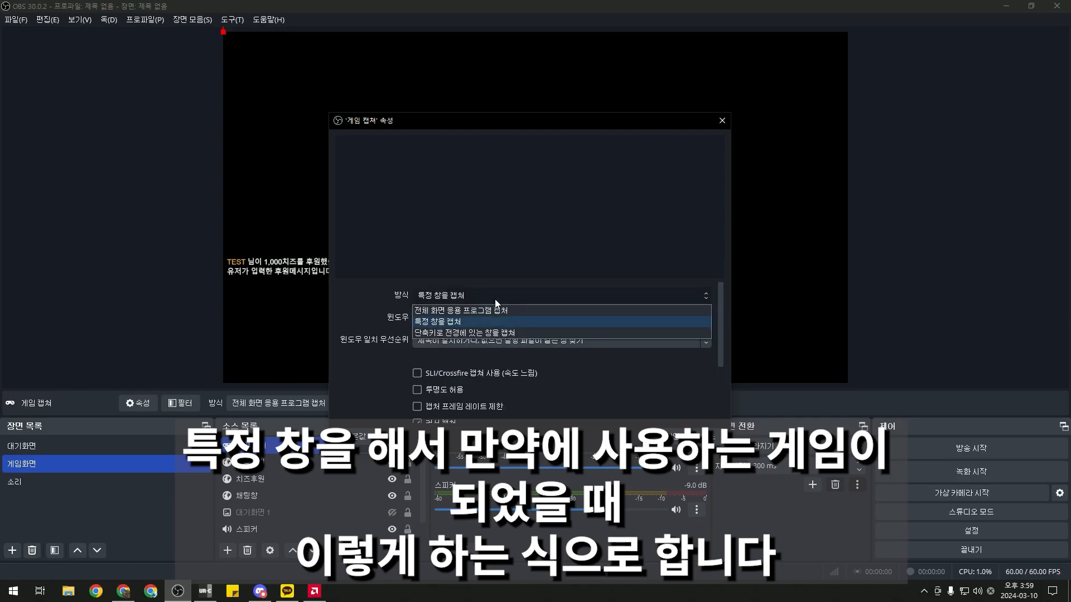
pyautogui.click(495, 300)
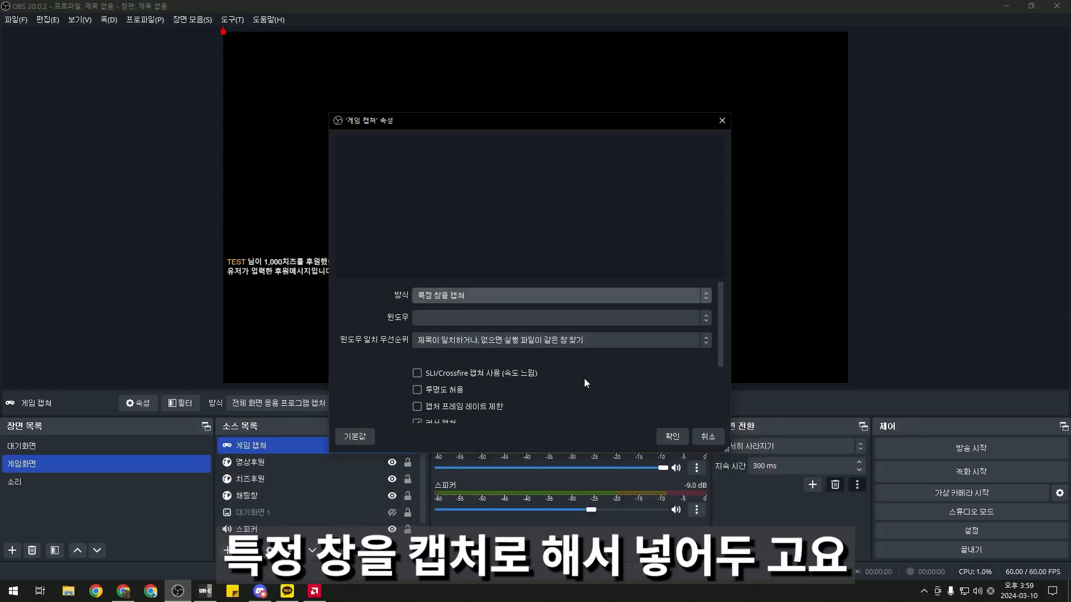
pyautogui.scroll(-1, 590, 379)
pyautogui.scroll(1, 387, 373)
pyautogui.scroll(-1, 376, 370)
pyautogui.click(671, 439)
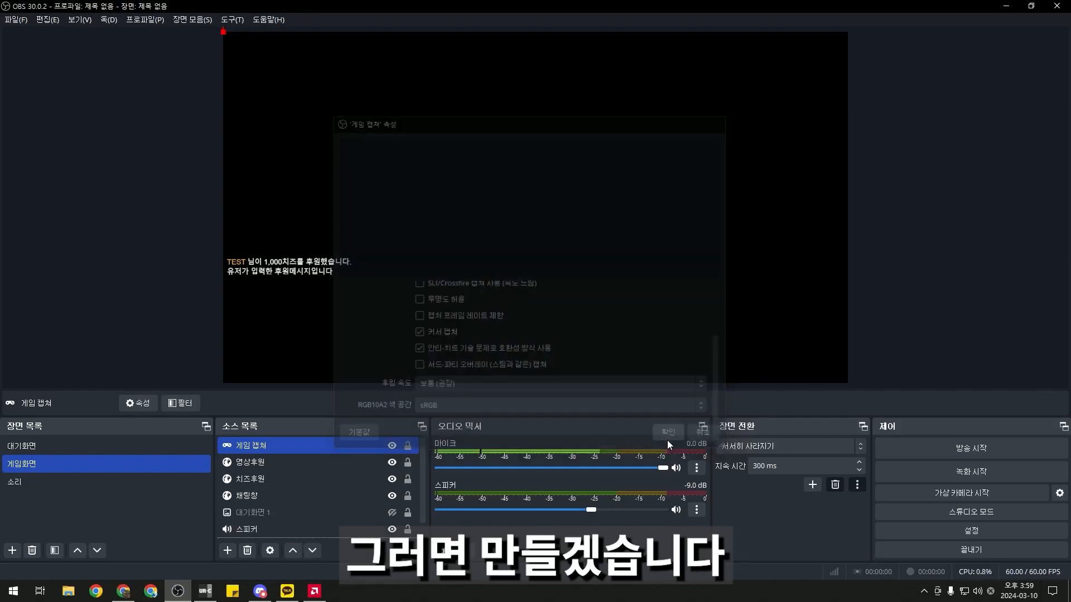
# Select 게임 캡쳐 and list its capturable windows: dspMixFx, AMD Software: Adrenalin Edition, KakaoTalk
pyautogui.click(289, 449)
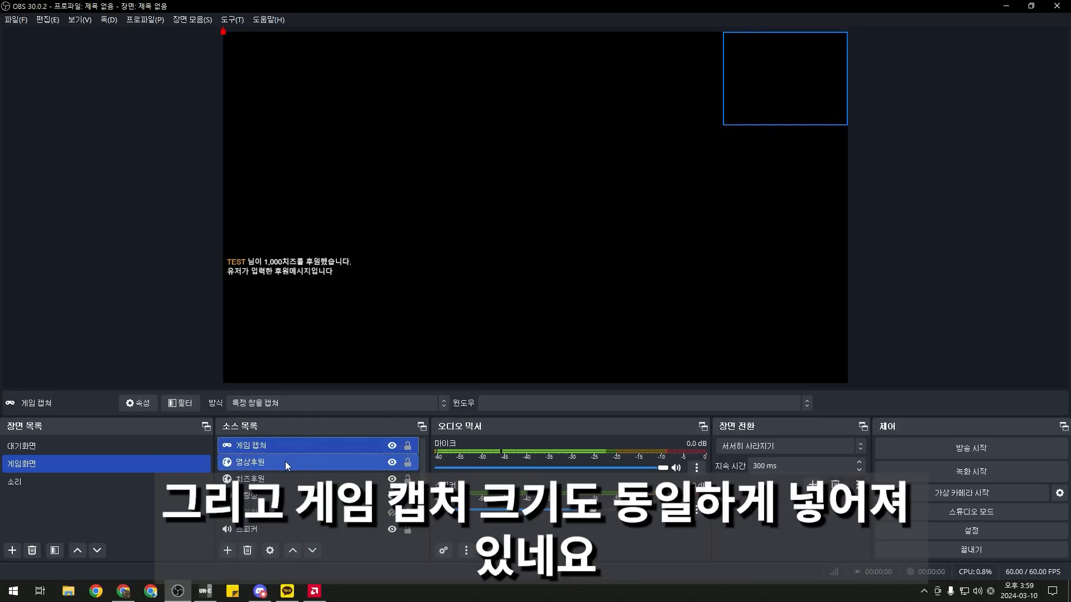
pyautogui.click(560, 303)
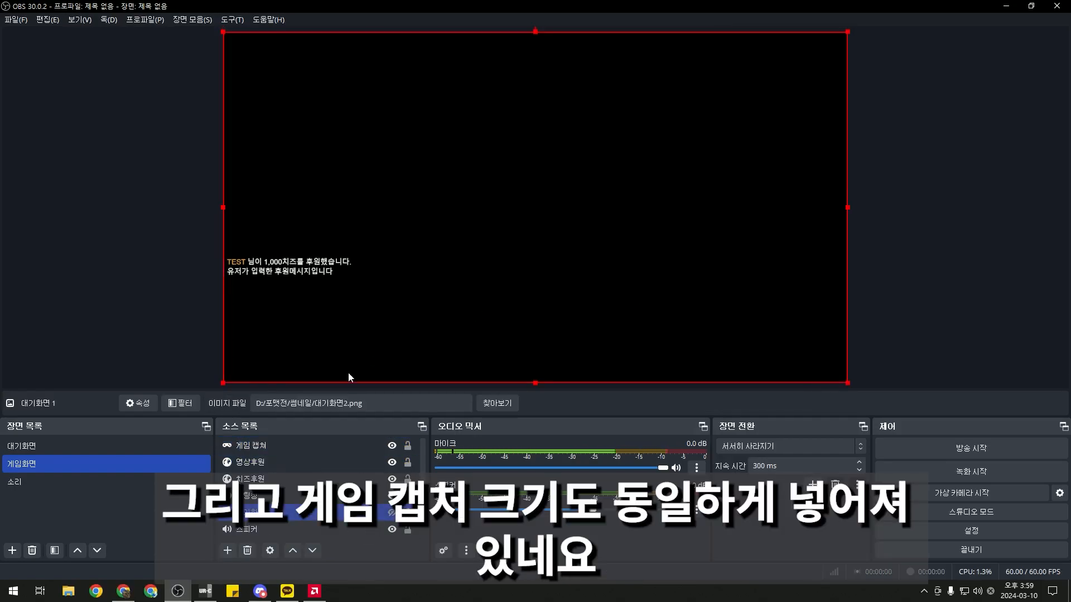
pyautogui.click(263, 445)
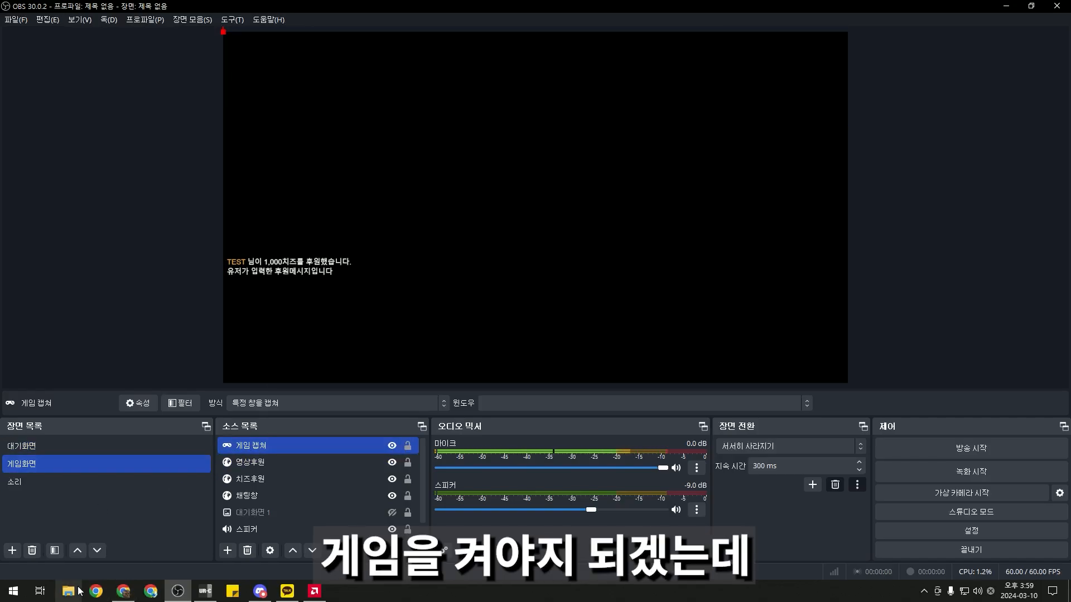
pyautogui.click(72, 506)
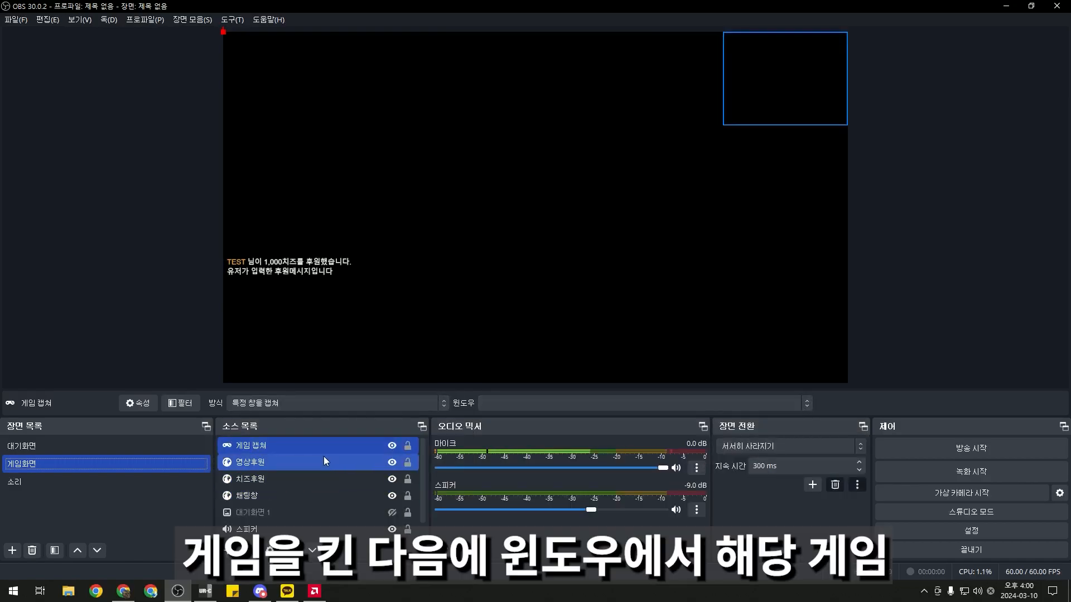
pyautogui.click(554, 409)
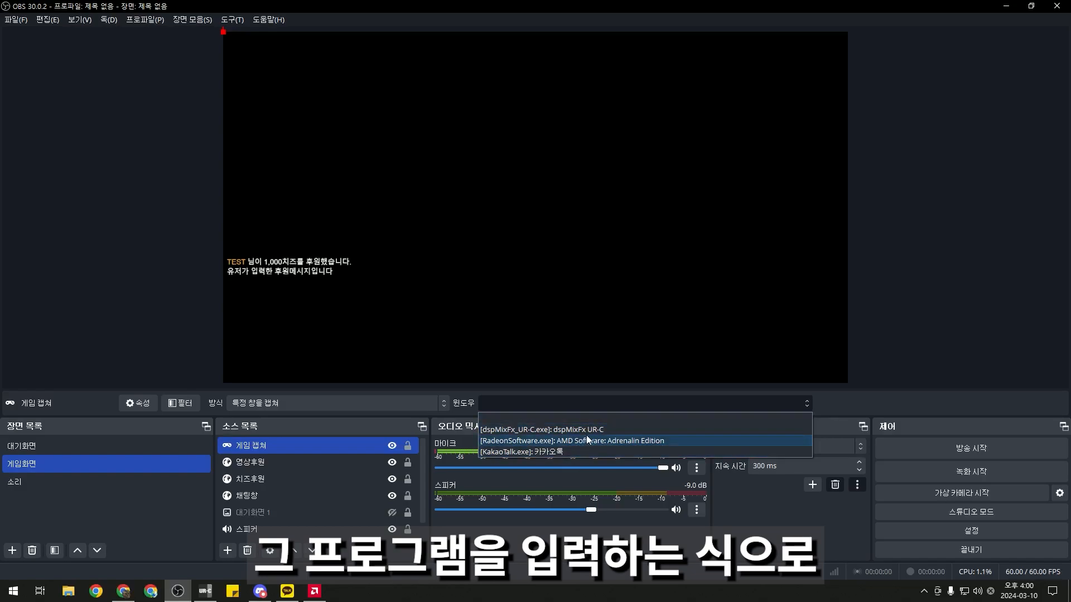
pyautogui.click(780, 217)
# Move the 채팅창 chat box to the right, crop its top, and shrink it into the upper-right area
pyautogui.click(79, 466)
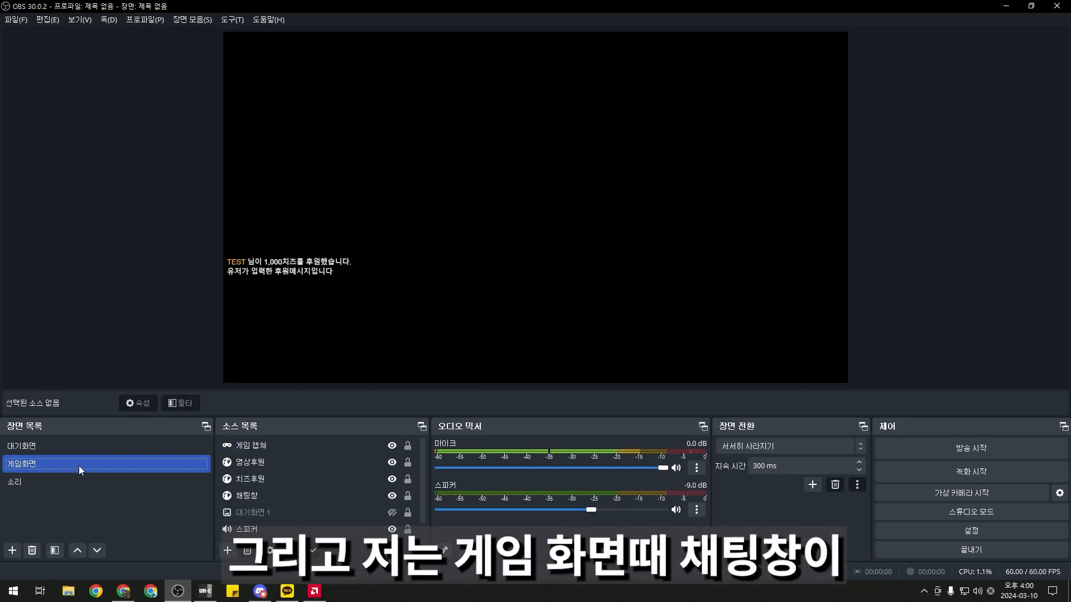
pyautogui.click(308, 274)
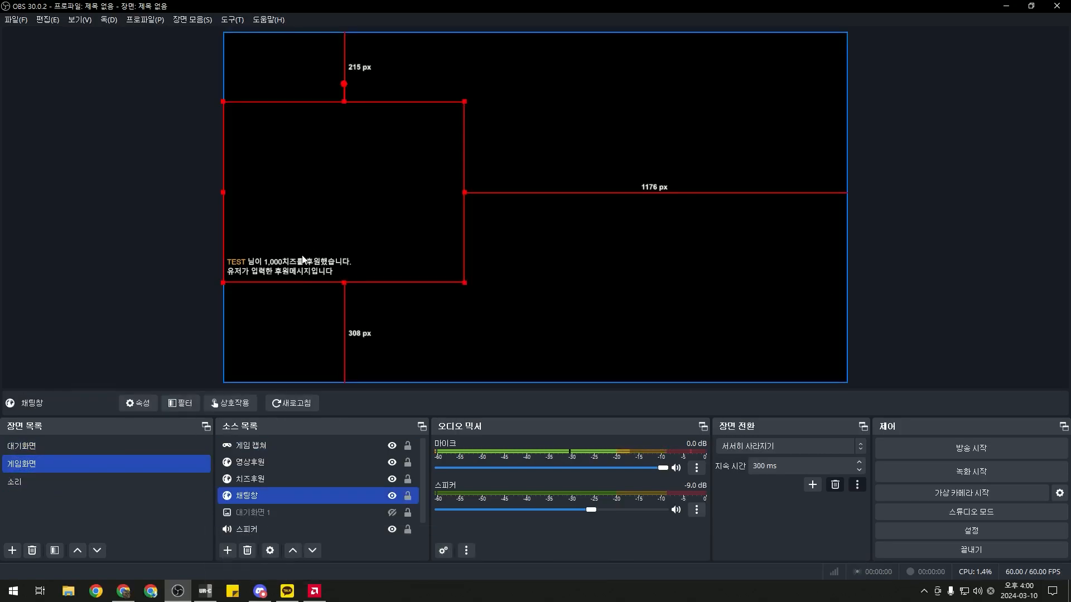
pyautogui.moveTo(303, 260); pyautogui.dragTo(670, 262)
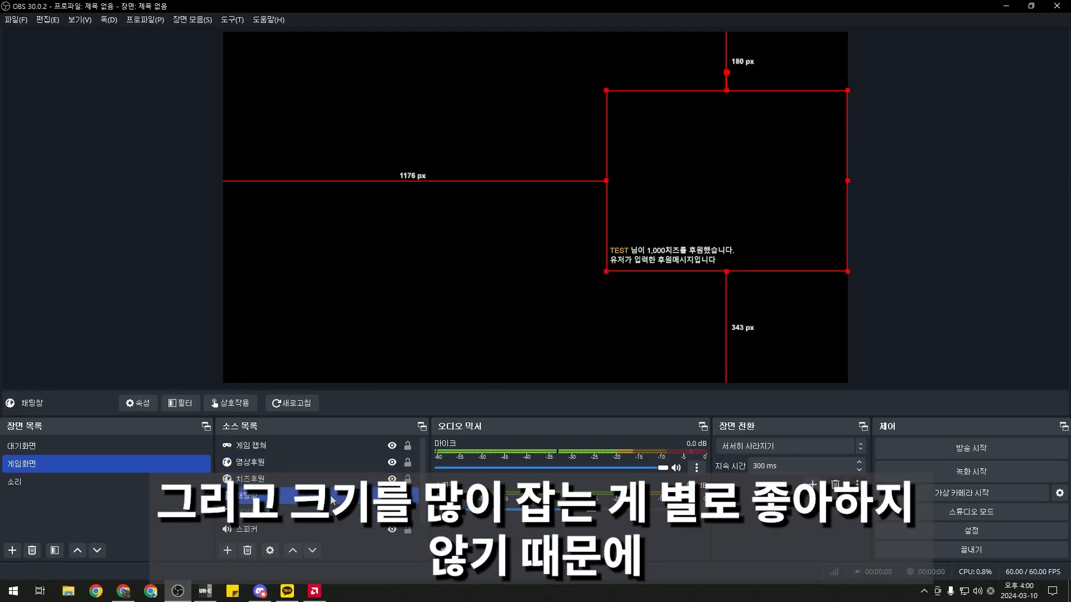
pyautogui.moveTo(726, 91); pyautogui.dragTo(717, 212)
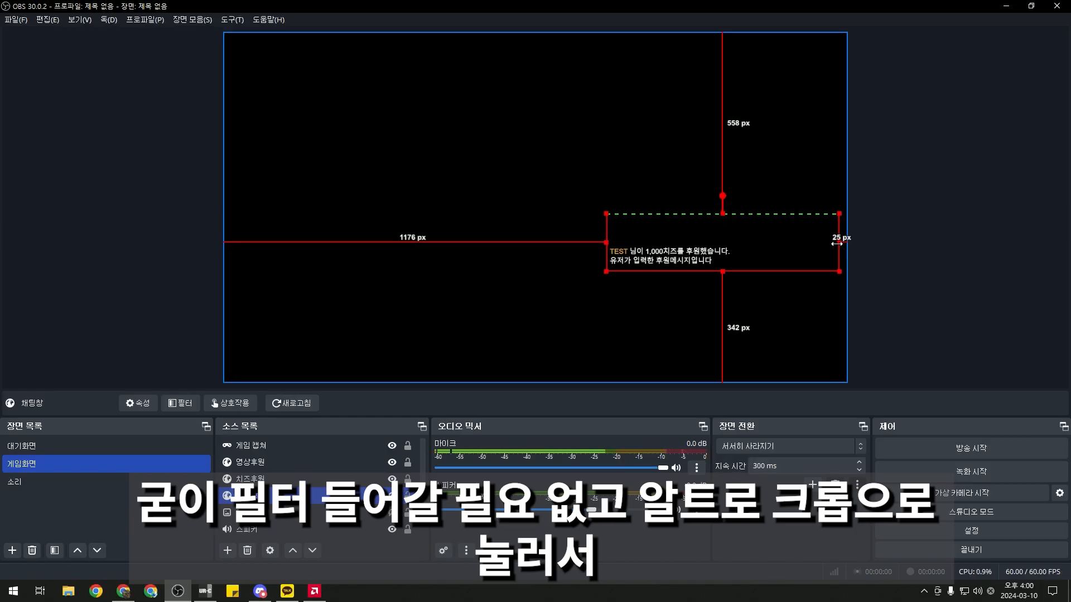
pyautogui.moveTo(607, 271); pyautogui.dragTo(736, 150)
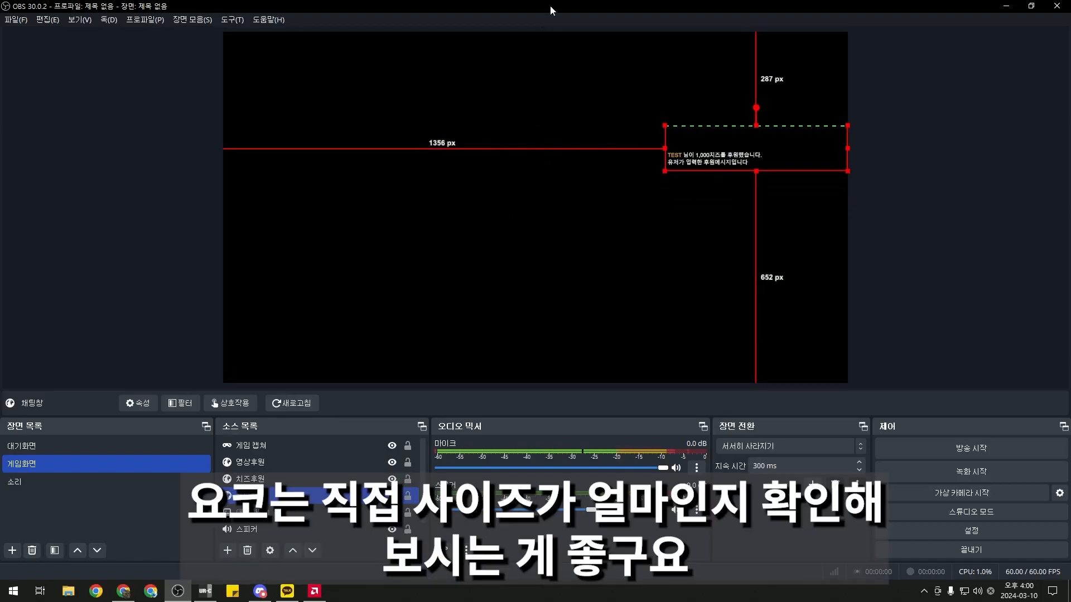
pyautogui.click(715, 376)
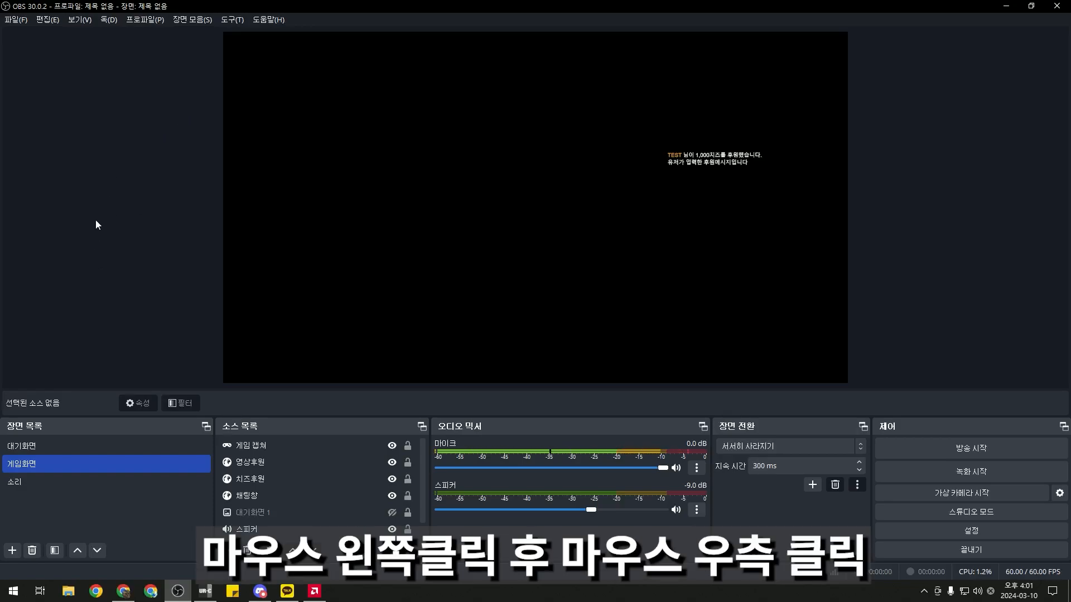
pyautogui.rightClick(458, 224)
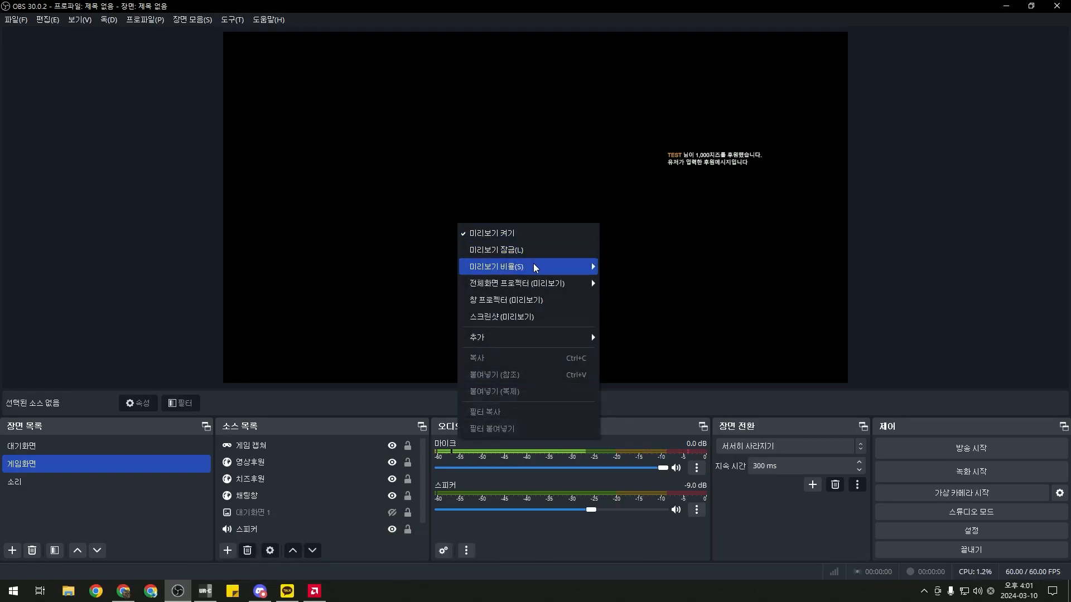
pyautogui.moveTo(580, 284)
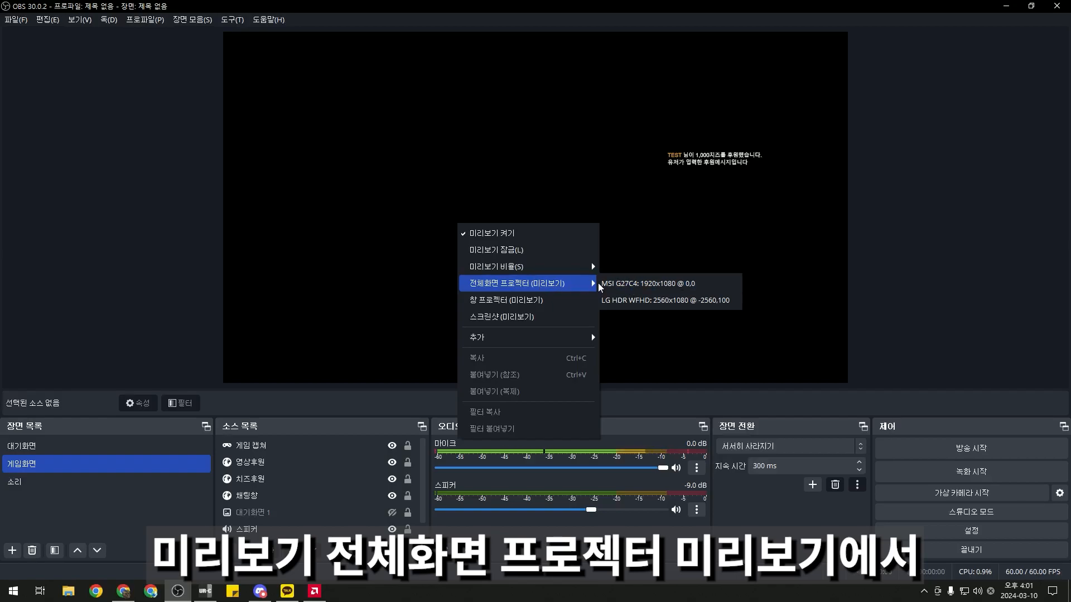
pyautogui.click(647, 283)
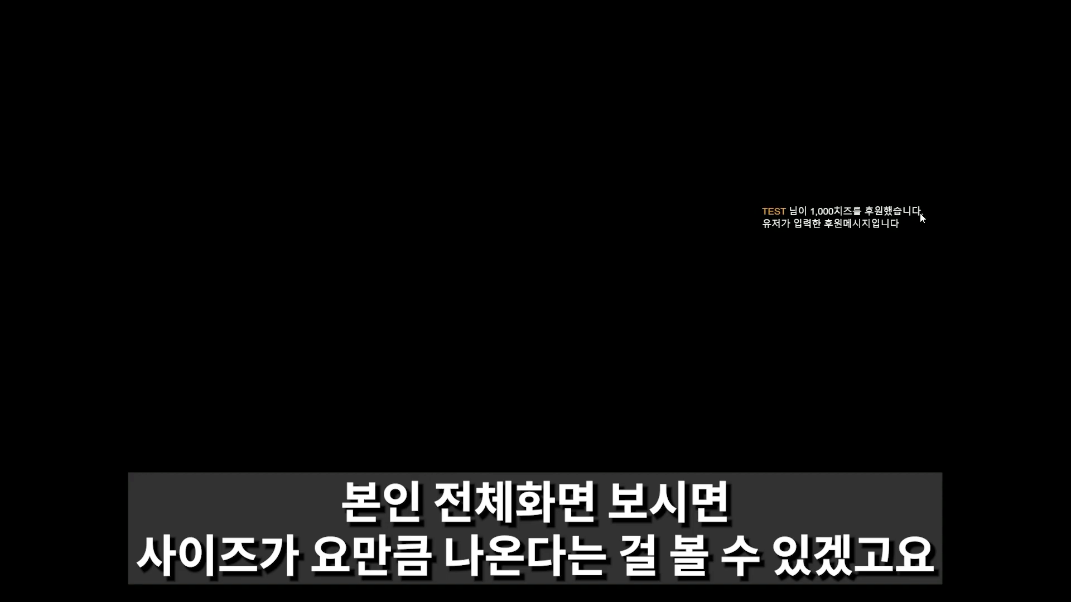
pyautogui.press('Escape')
pyautogui.click(705, 164)
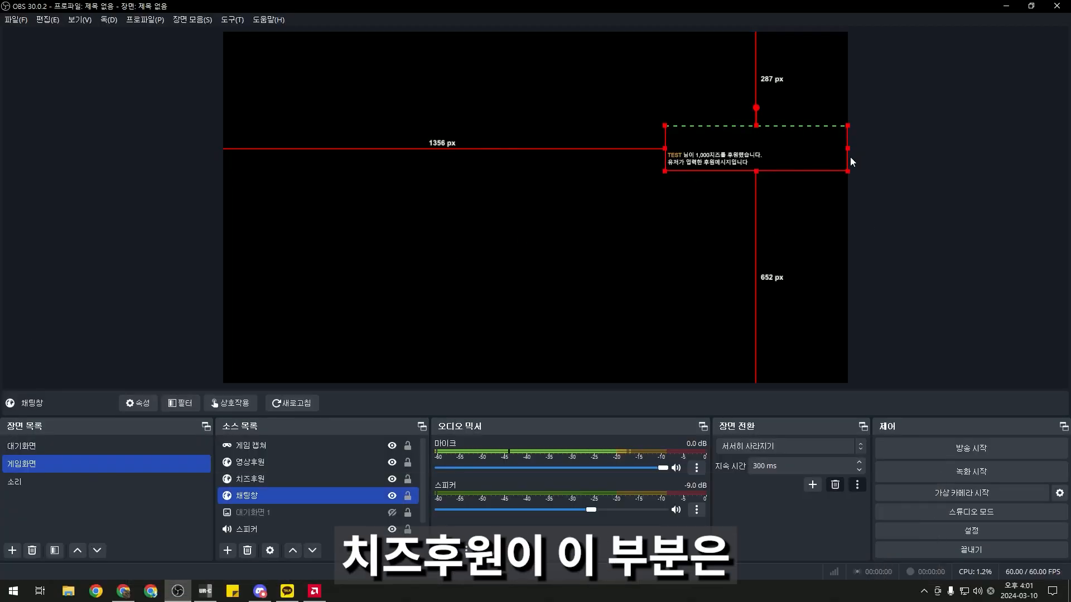
# Crop the chat strip narrower from the right and trim a bit more off its top
pyautogui.moveTo(843, 147); pyautogui.dragTo(815, 153)
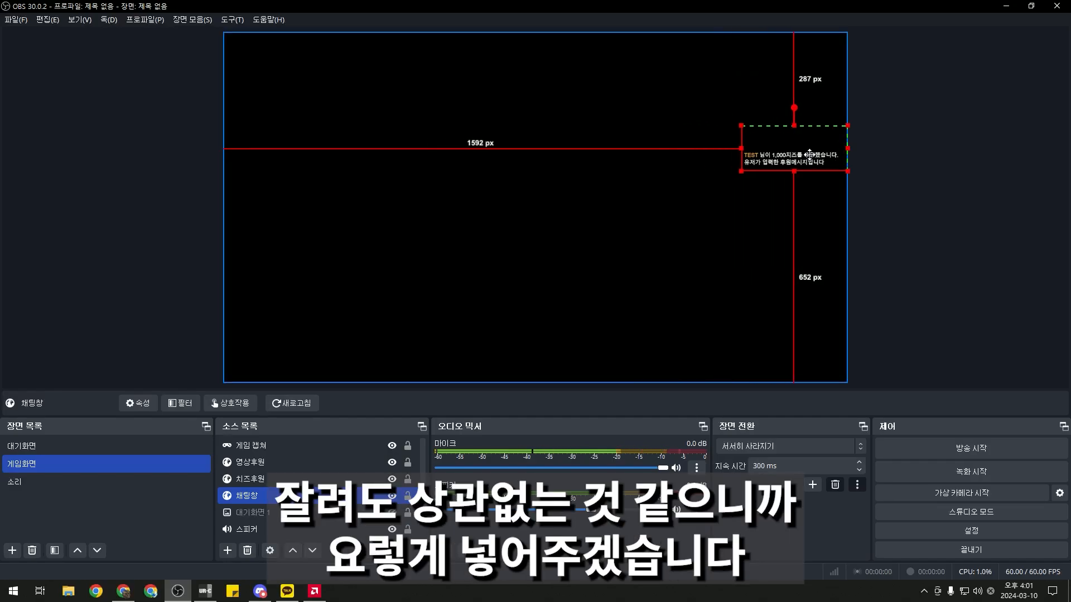
pyautogui.click(816, 246)
pyautogui.click(788, 155)
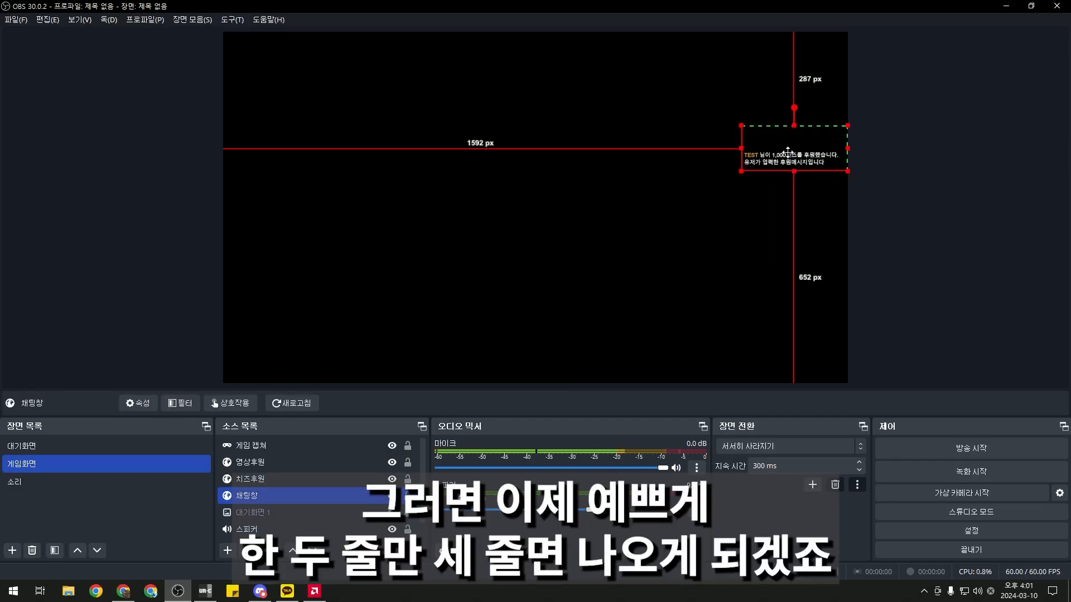
pyautogui.moveTo(794, 124); pyautogui.dragTo(794, 127)
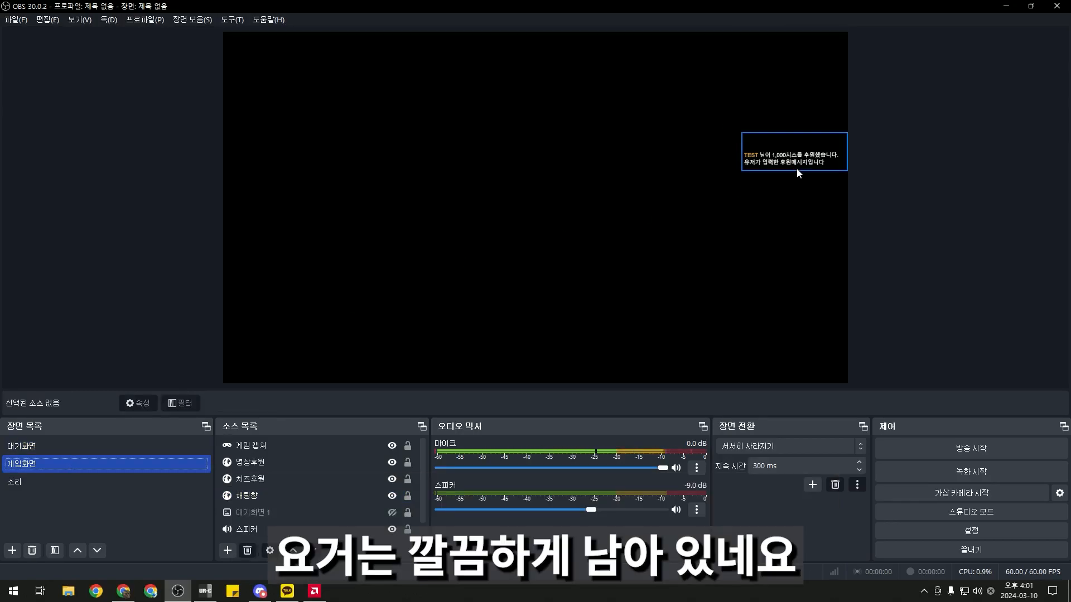
# Switch between 대기화면 and 게임화면 to compare the chat placement
pyautogui.click(133, 440)
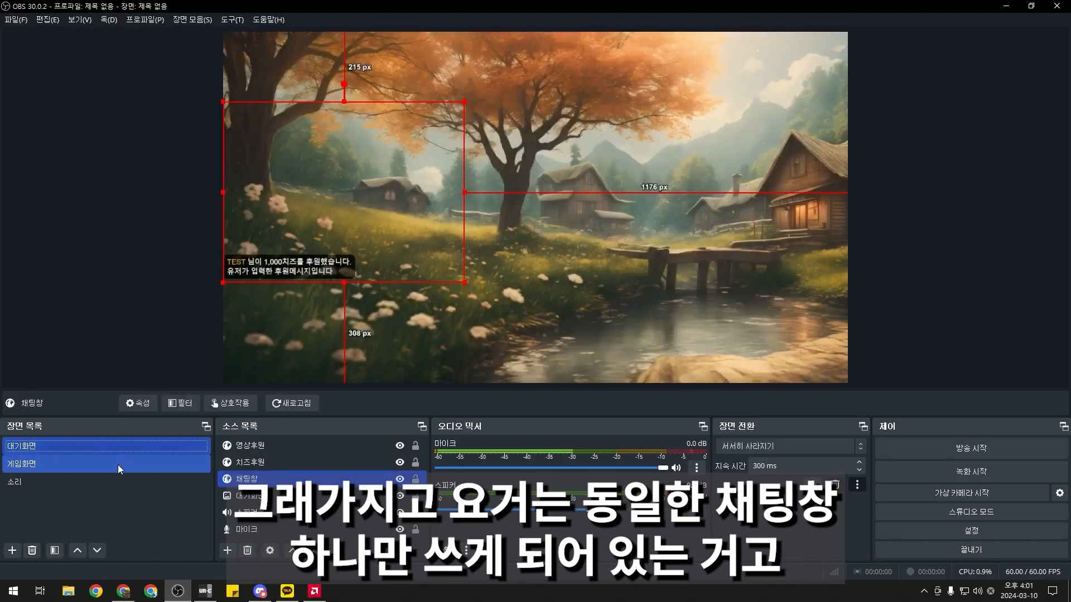
pyautogui.click(118, 464)
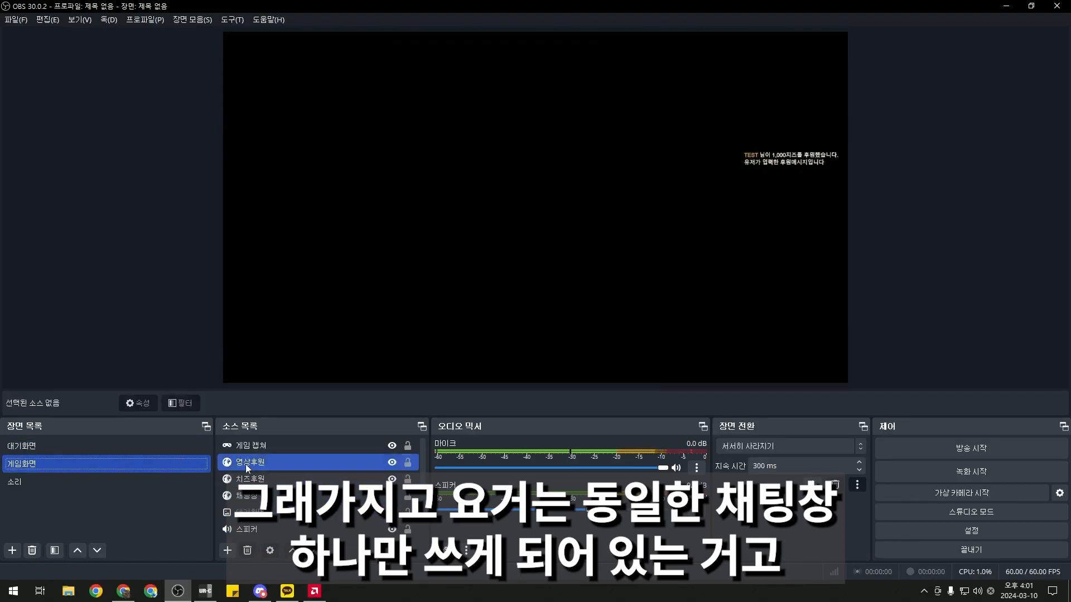
pyautogui.click(86, 449)
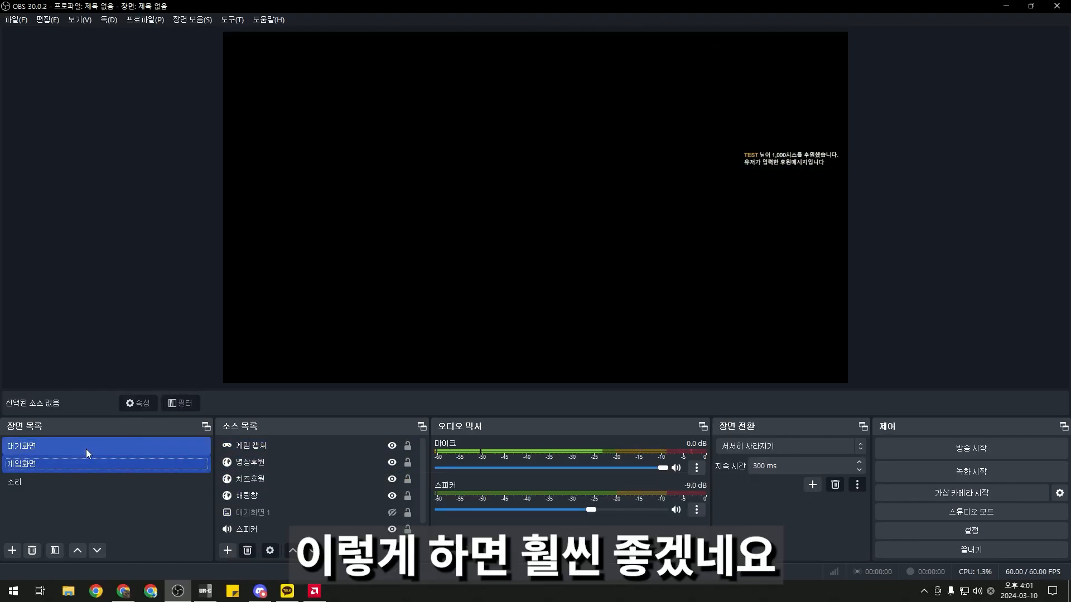
pyautogui.click(82, 462)
# Duplicate the 게임화면 scene as a new scene named 바탕화면
pyautogui.rightClick(59, 499)
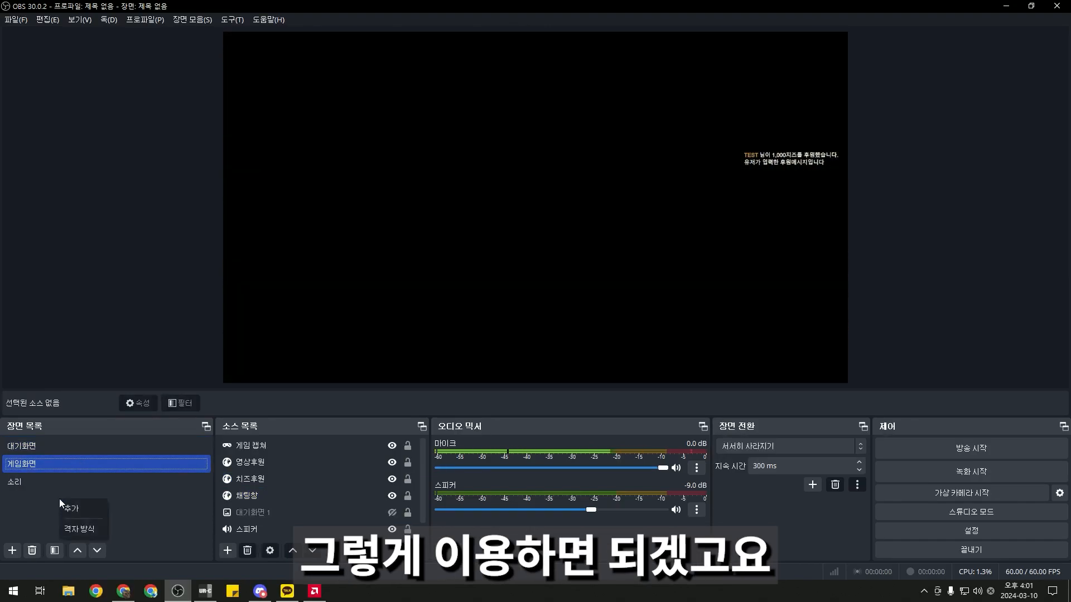
pyautogui.click(116, 479)
pyautogui.rightClick(136, 462)
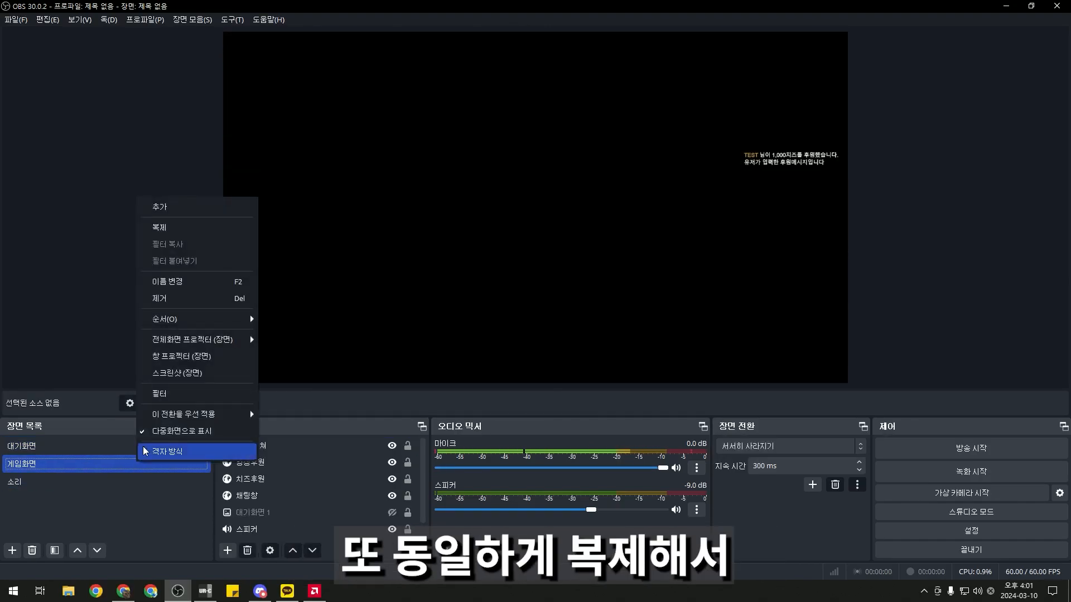
pyautogui.click(159, 227)
pyautogui.press('Delete')
pyautogui.press('Delete')
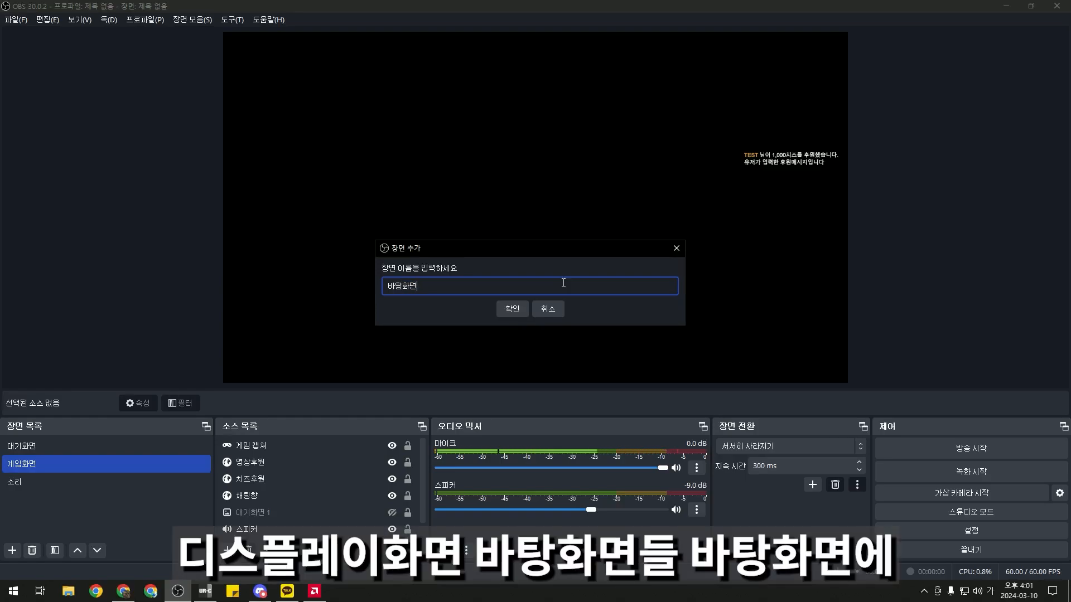
pyautogui.click(510, 308)
pyautogui.click(255, 462)
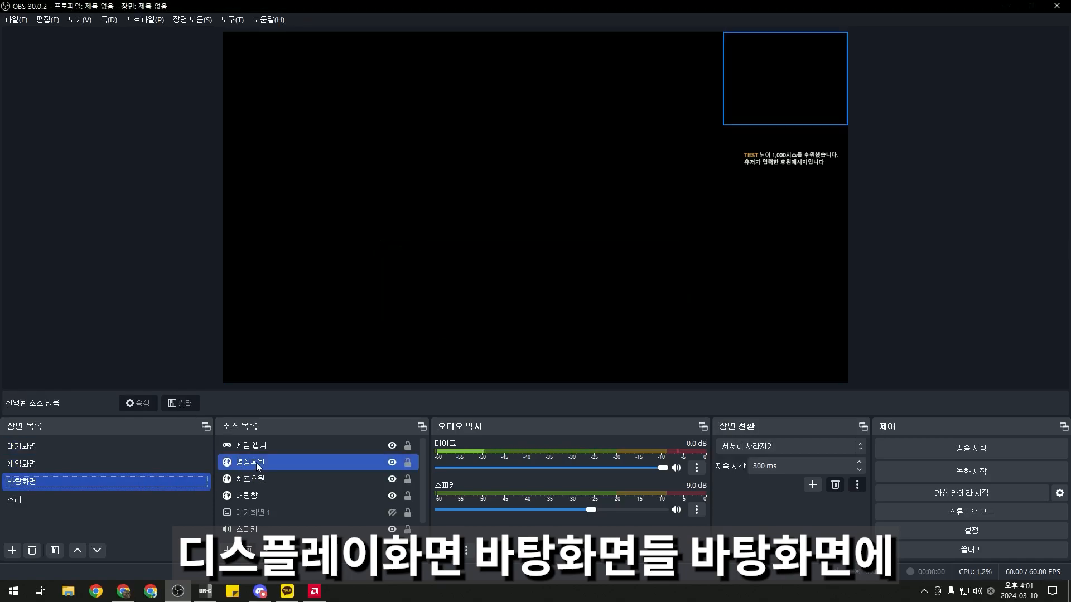
pyautogui.click(270, 446)
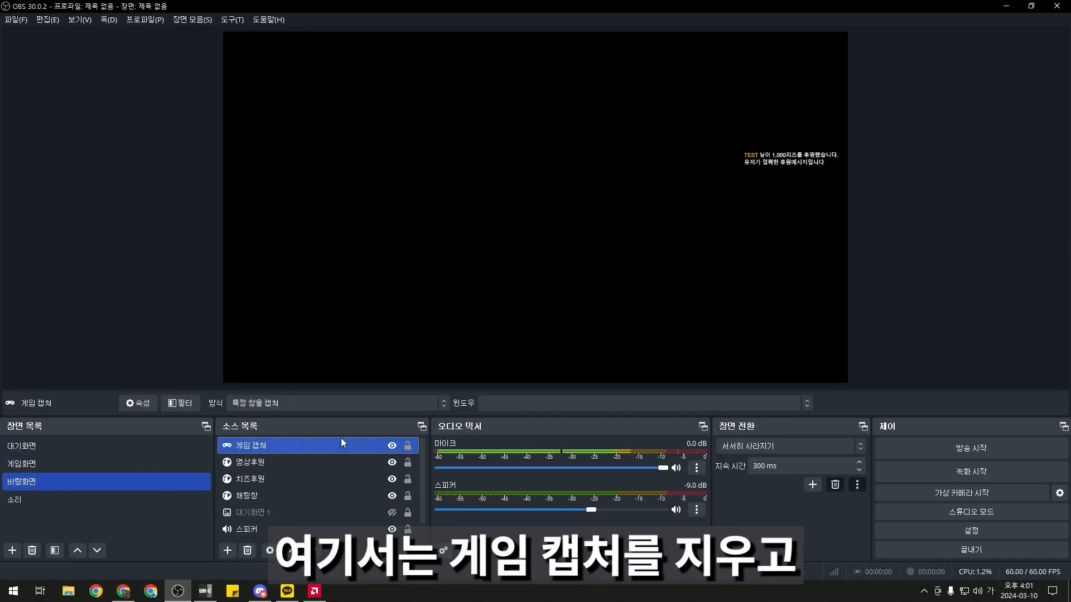
# Replace 게임 캡쳐 with a display capture of the MSI G27C4 monitor
pyautogui.press('Delete')
pyautogui.click(545, 309)
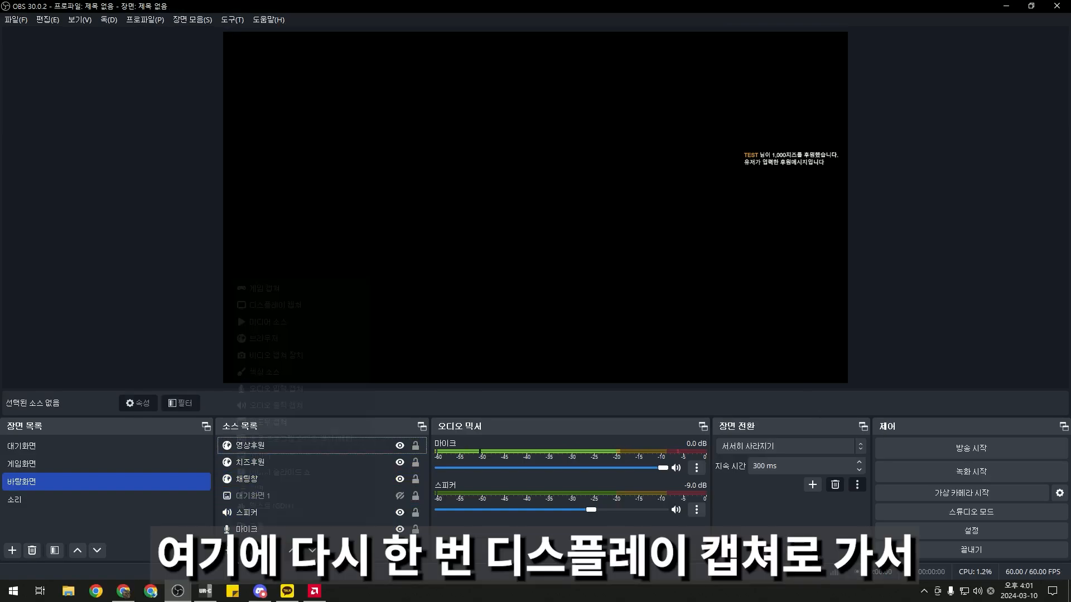
pyautogui.click(227, 550)
pyautogui.click(299, 306)
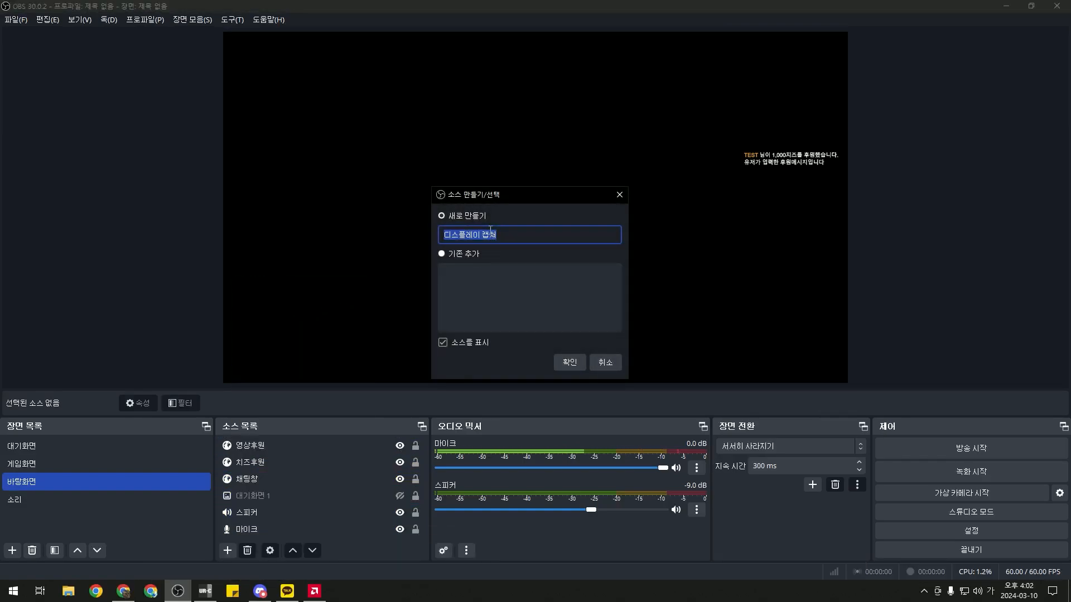
pyautogui.click(569, 362)
pyautogui.click(503, 315)
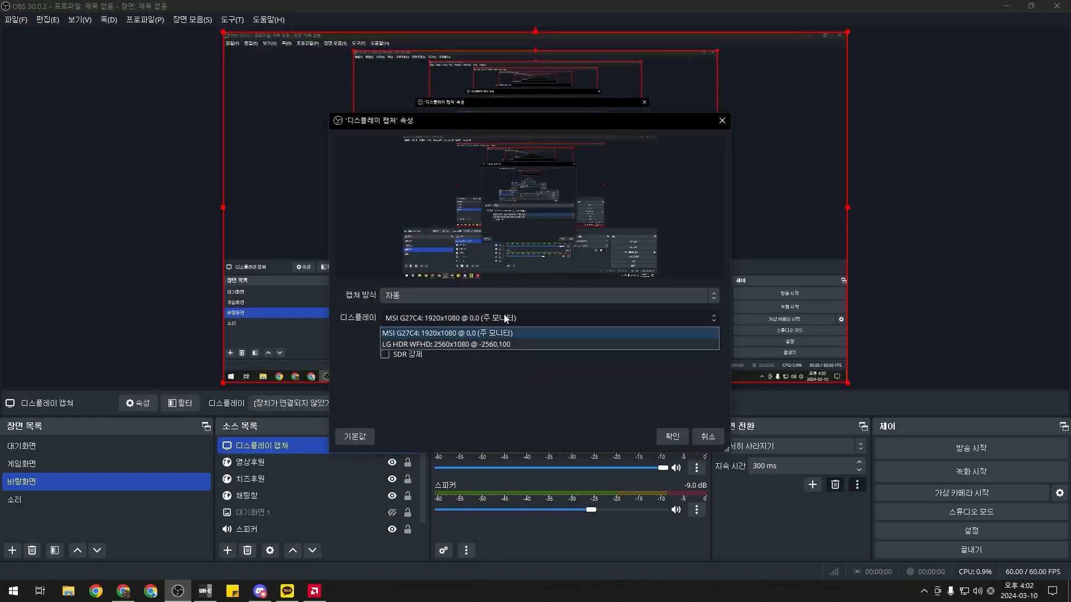
pyautogui.click(482, 333)
pyautogui.click(665, 438)
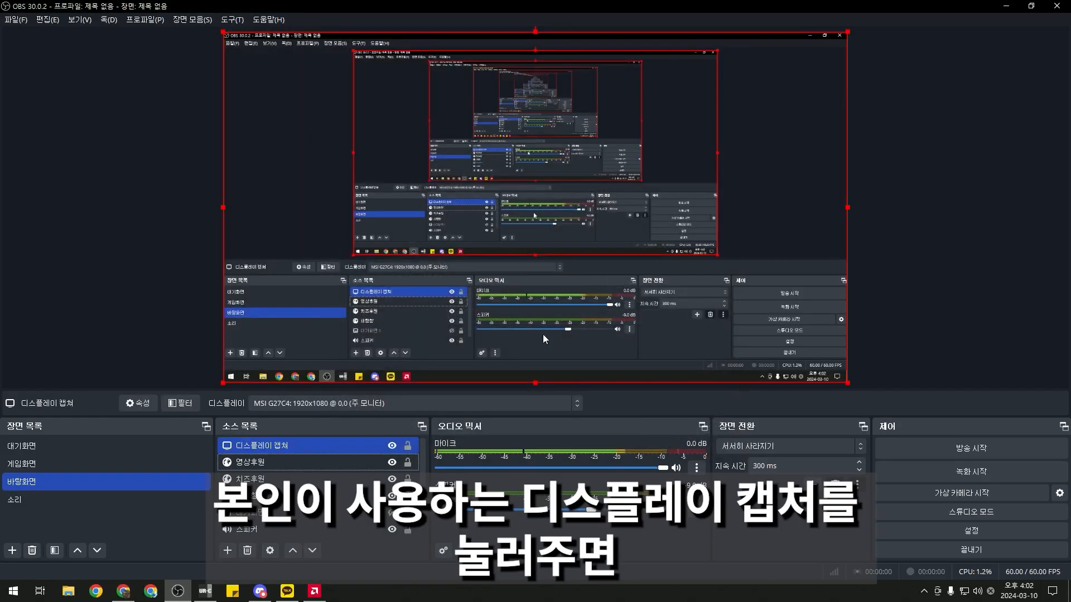
# Move 디스플레이 캡쳐 below the alert and chat sources, then return to 게임화면
pyautogui.click(189, 41)
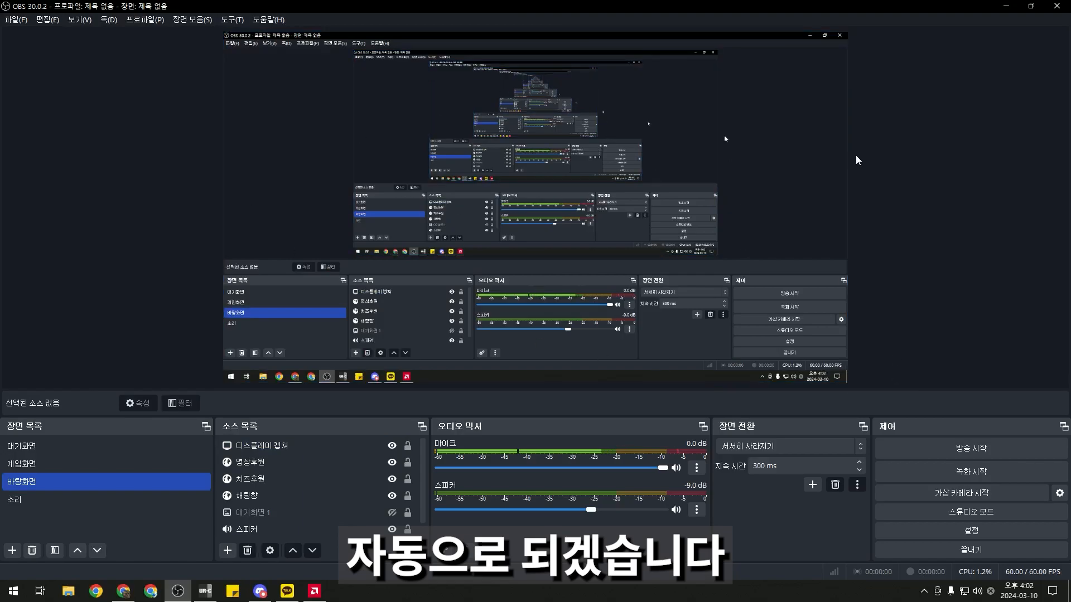
pyautogui.click(251, 447)
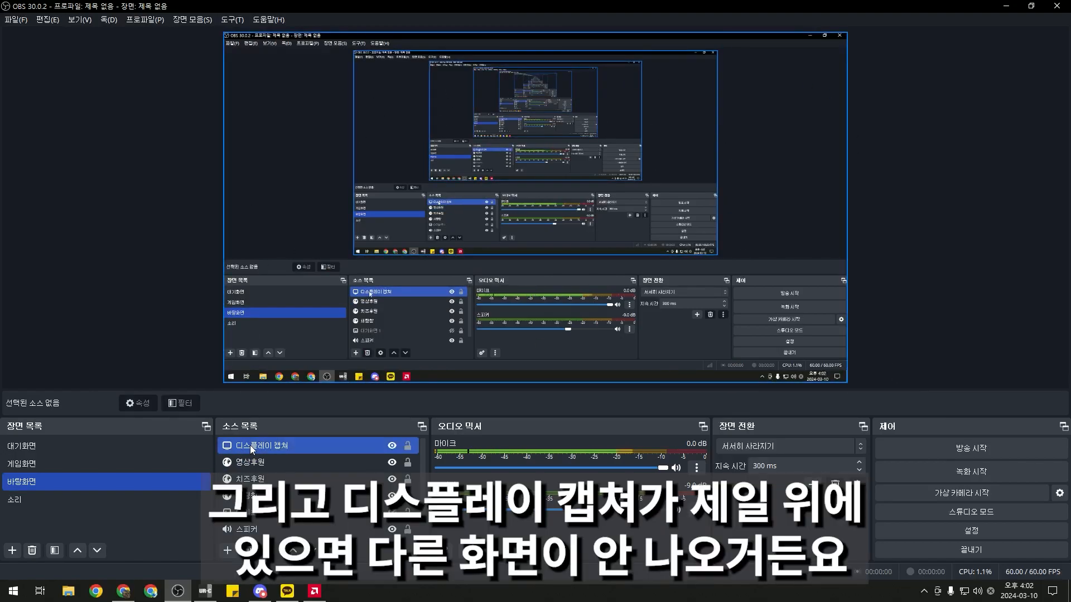
pyautogui.click(265, 463)
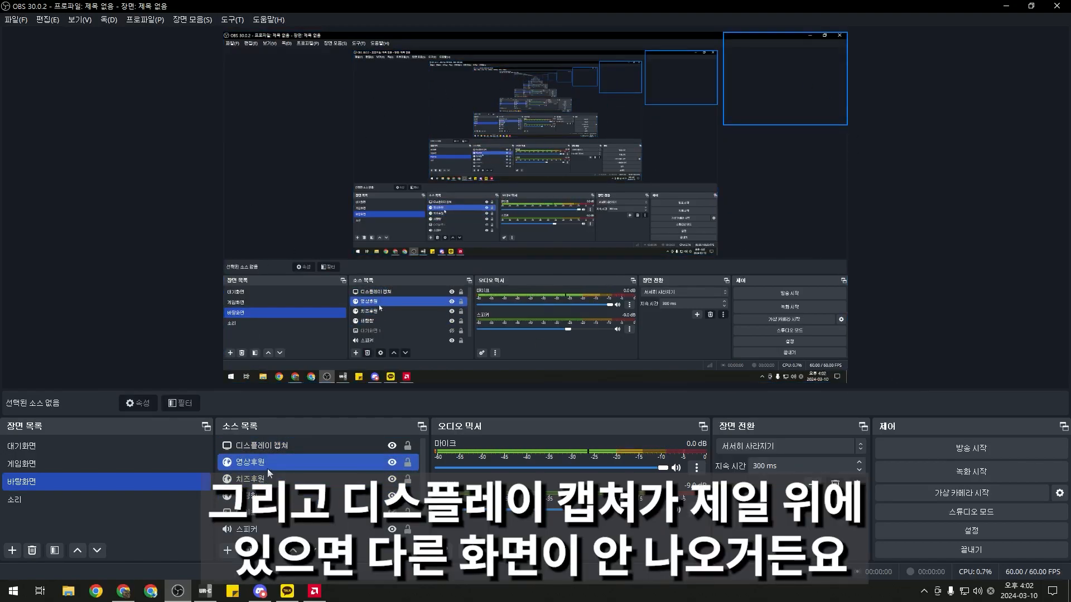
pyautogui.click(276, 450)
pyautogui.moveTo(275, 450); pyautogui.dragTo(281, 500)
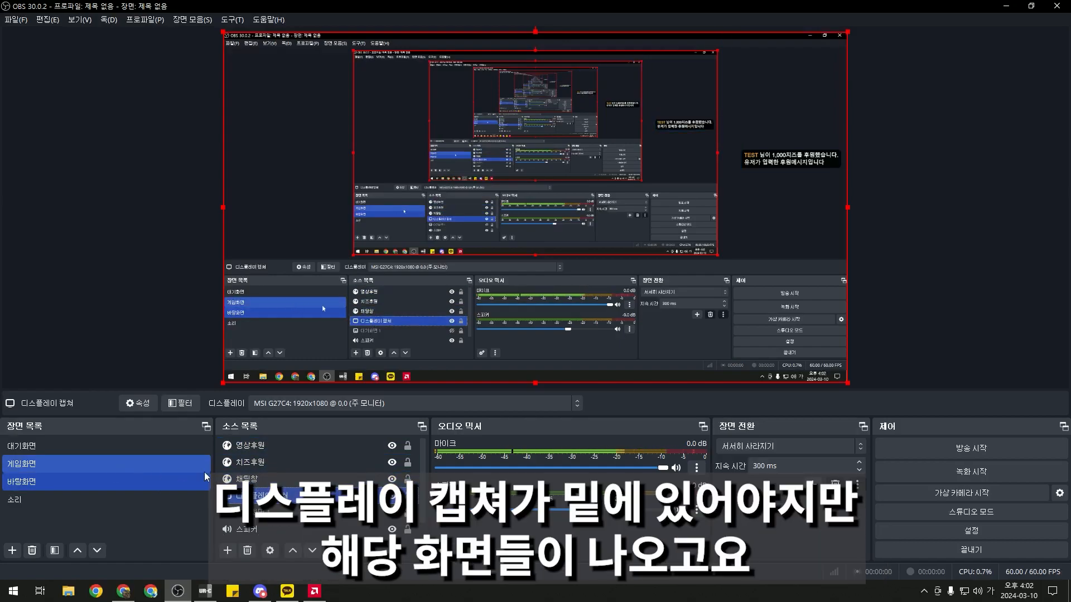
pyautogui.click(131, 465)
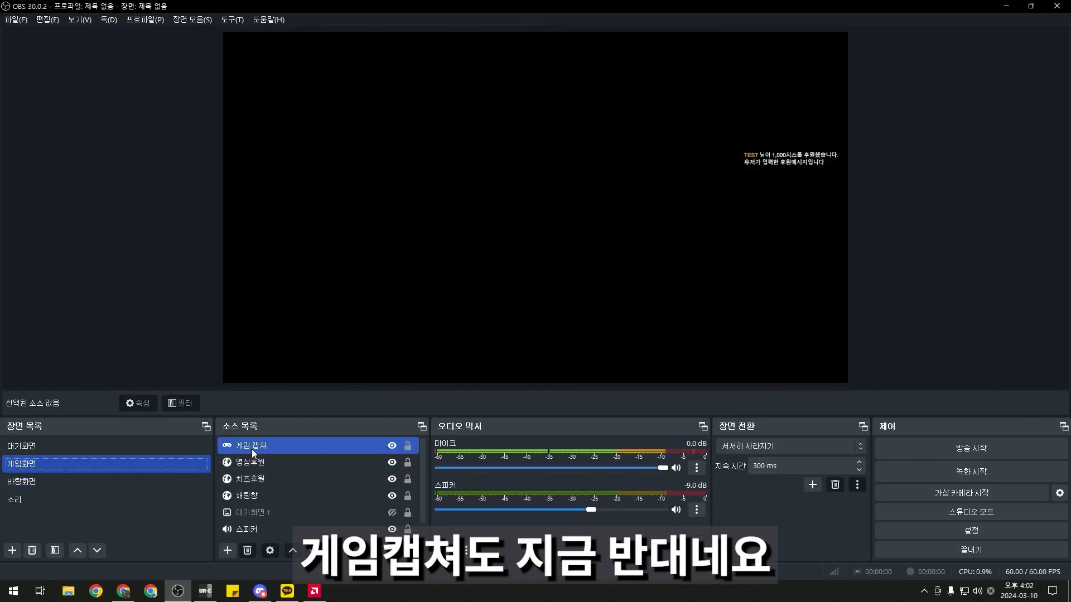
# Move 게임 캡쳐 below 채팅창, check the alert sources, then go back to 바탕화면
pyautogui.moveTo(252, 450); pyautogui.dragTo(265, 497)
pyautogui.keyDown('ctrl'); pyautogui.click(257, 446); pyautogui.keyUp('ctrl')
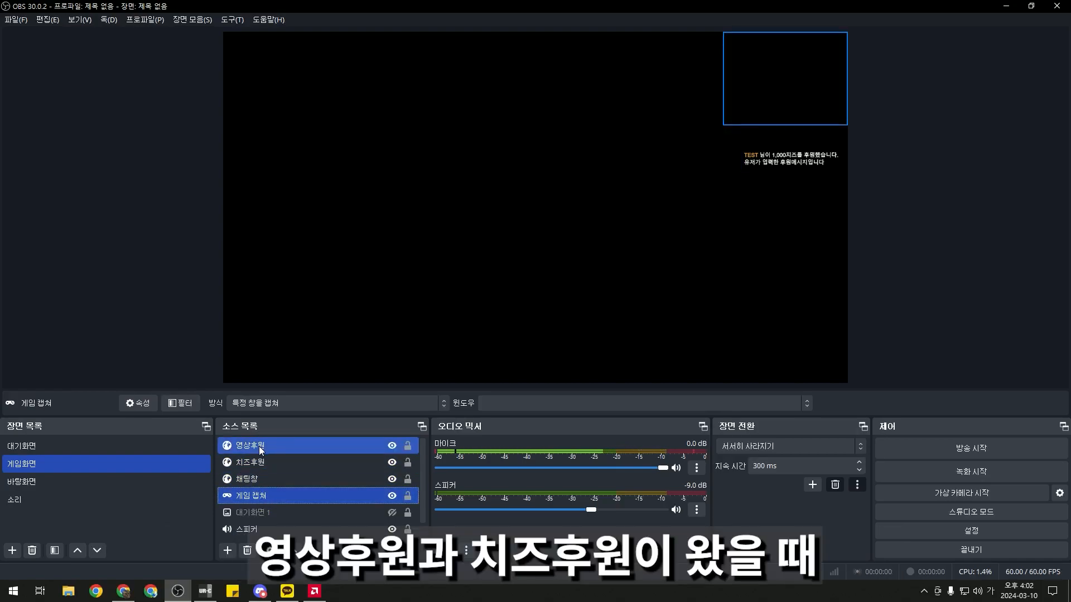
pyautogui.keyDown('ctrl'); pyautogui.click(259, 446); pyautogui.keyUp('ctrl')
pyautogui.keyDown('ctrl'); pyautogui.click(261, 466); pyautogui.keyUp('ctrl')
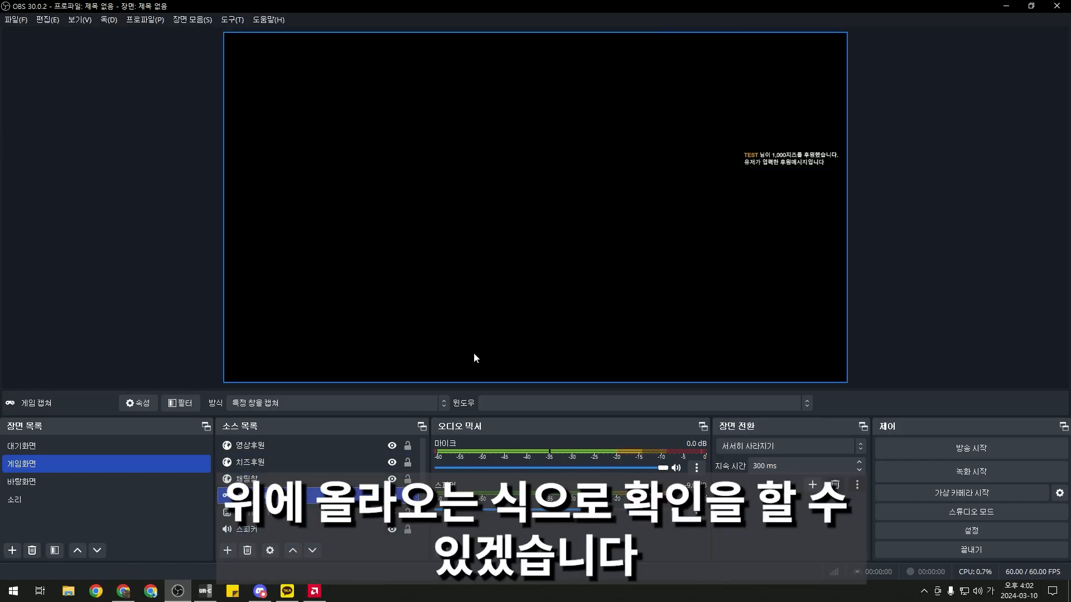
pyautogui.click(98, 480)
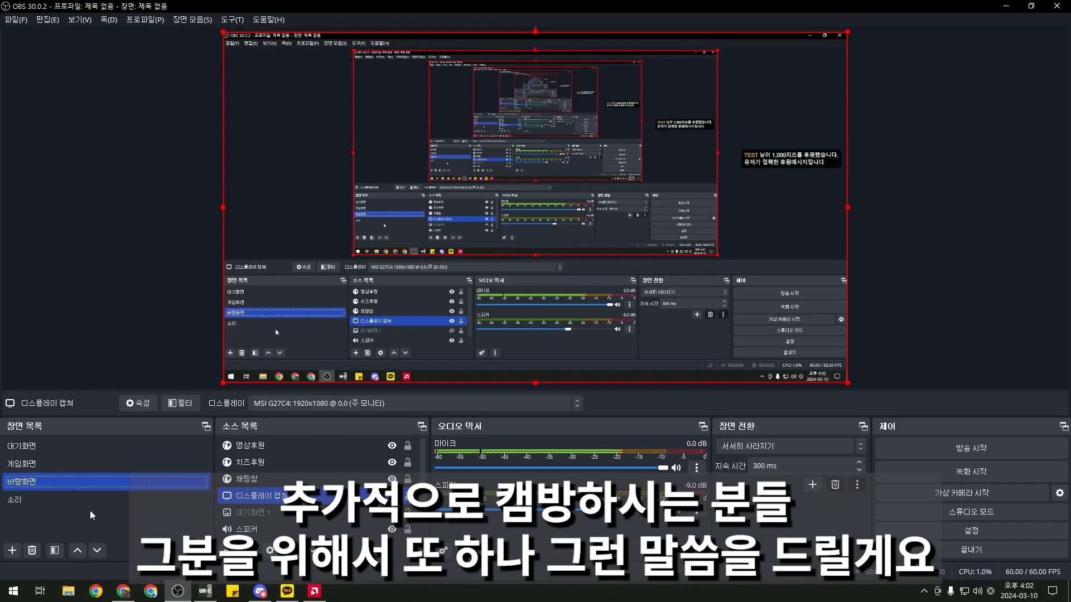
# Duplicate 바탕화면 as 캡방 크게 and shrink its display capture into the lower-right corner
pyautogui.click(12, 550)
pyautogui.press('Escape')
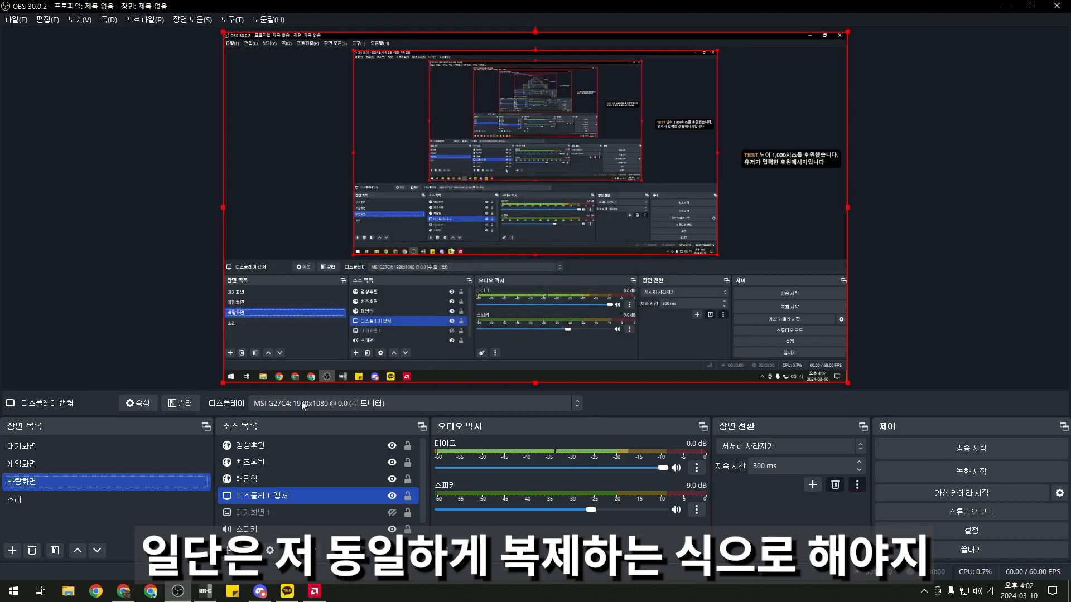
pyautogui.rightClick(28, 483)
pyautogui.click(103, 257)
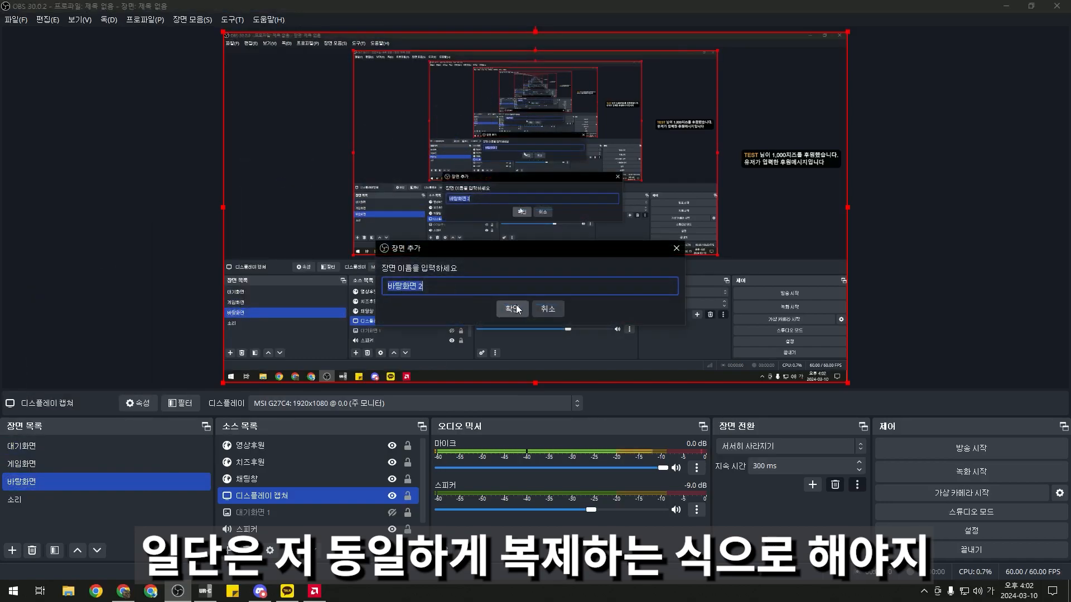
pyautogui.write('캡')
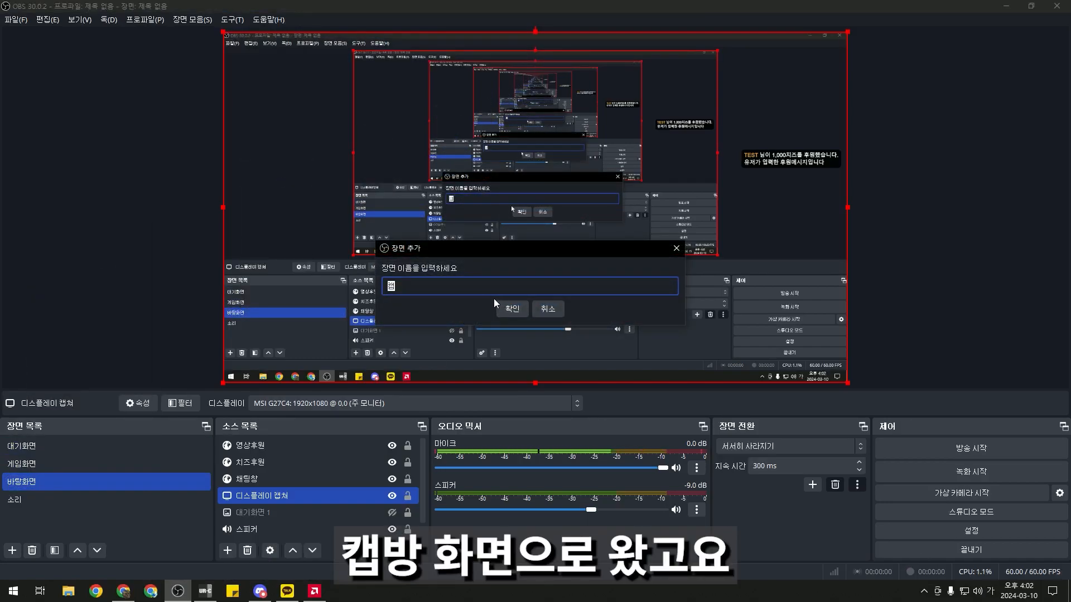
pyautogui.write('방 크게')
pyautogui.press('Return')
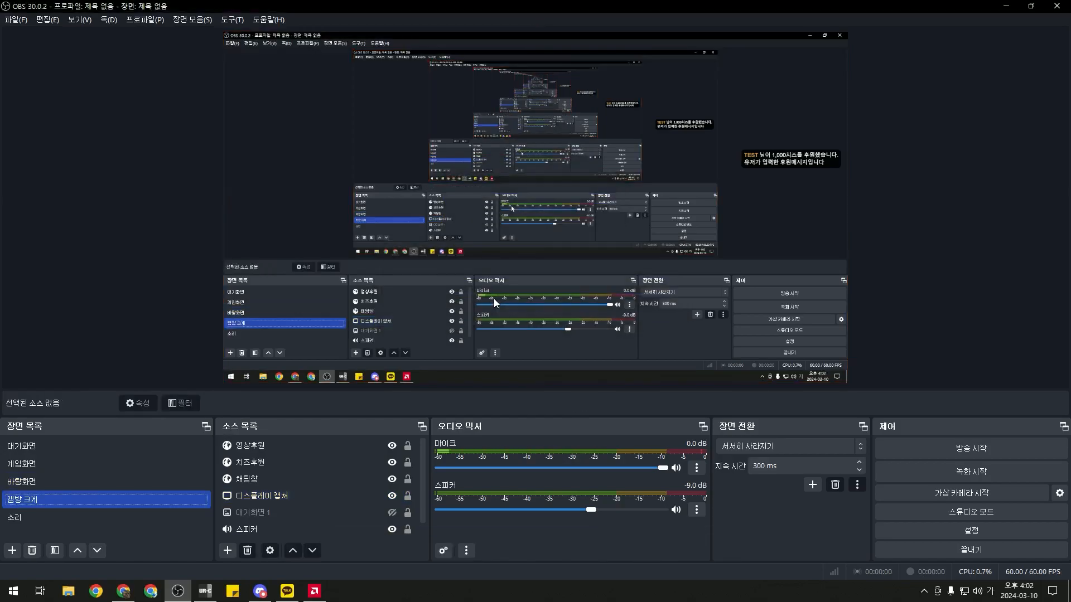
pyautogui.click(267, 496)
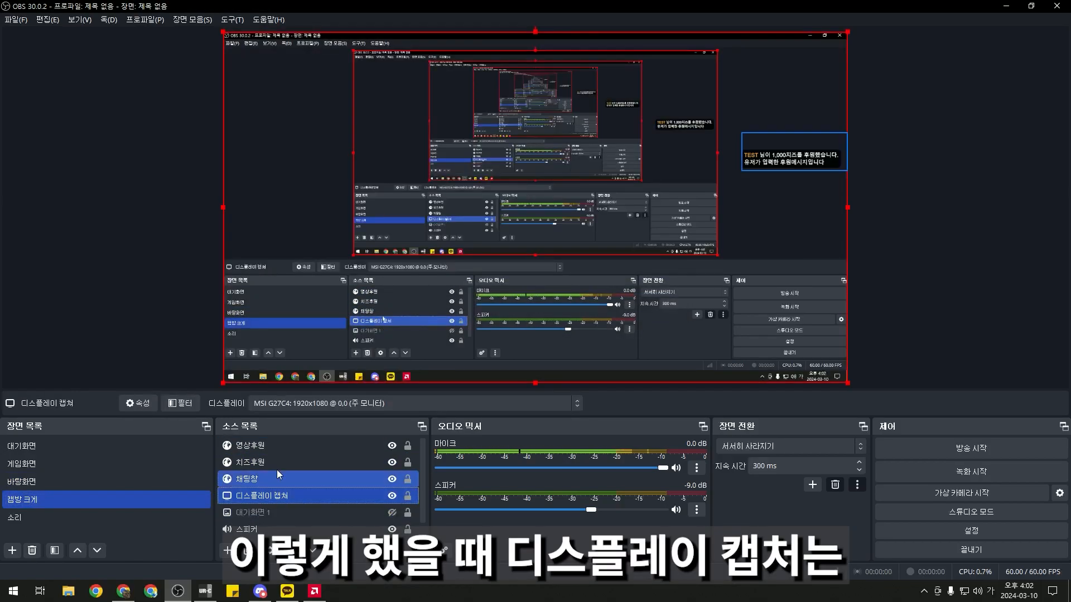
pyautogui.moveTo(221, 30); pyautogui.dragTo(712, 341)
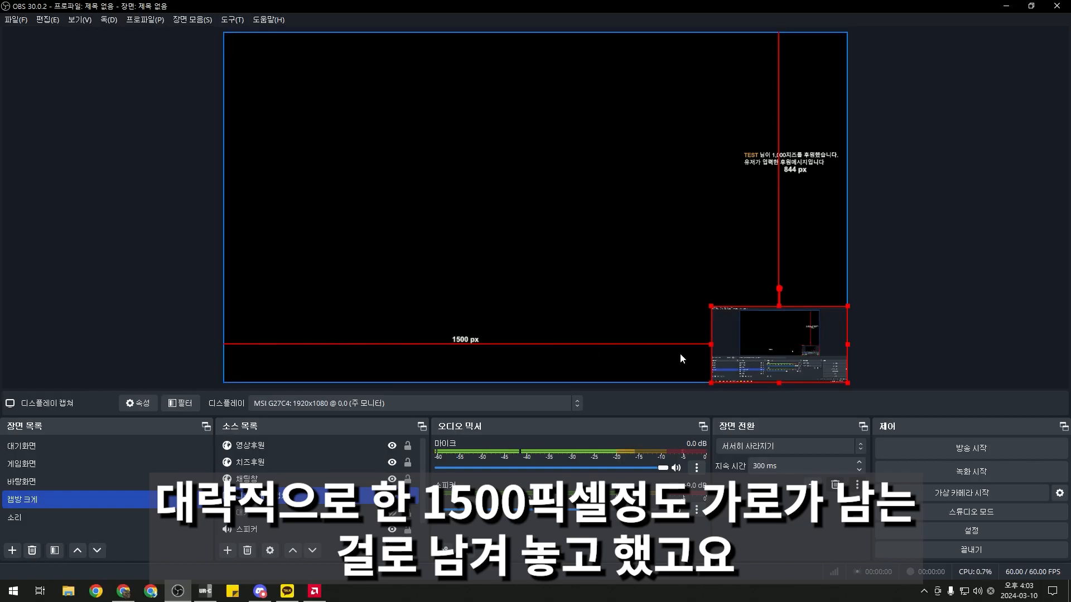
# Add a video capture device source named 웹캠 with default properties
pyautogui.click(103, 303)
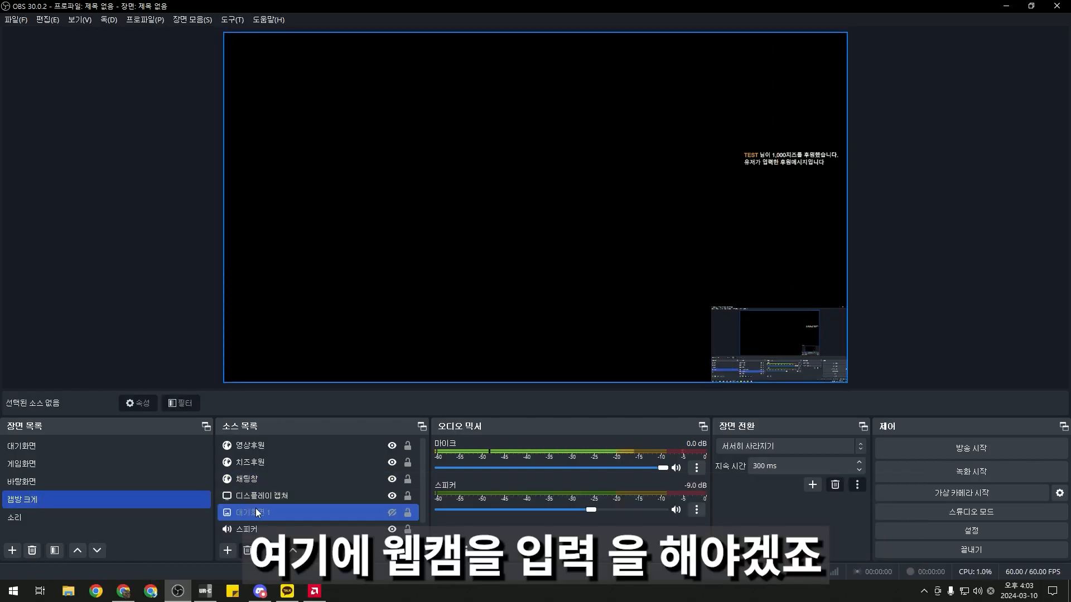
pyautogui.click(227, 550)
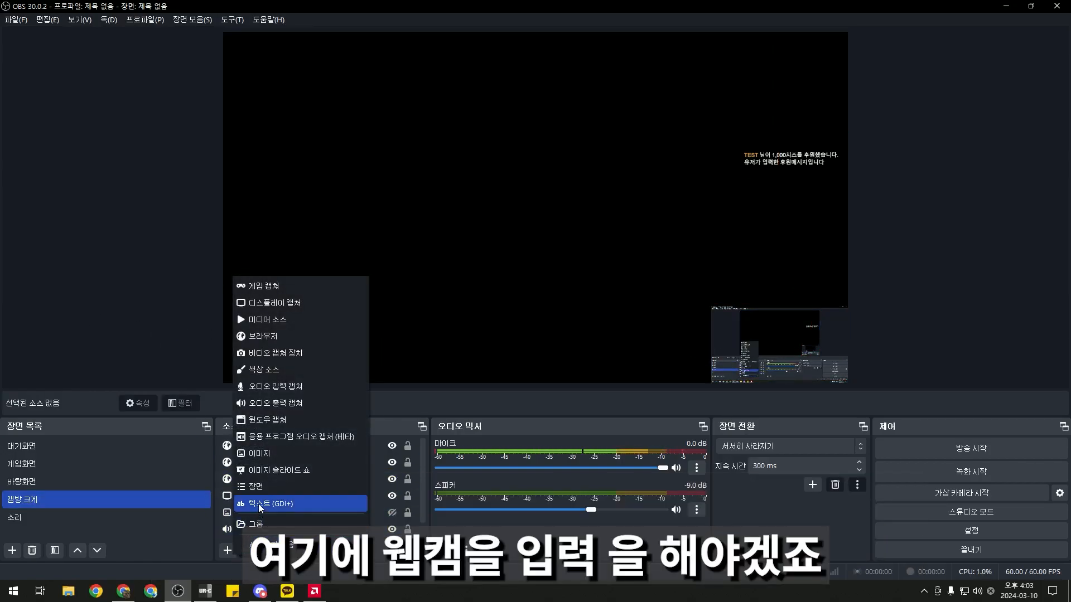
pyautogui.click(269, 355)
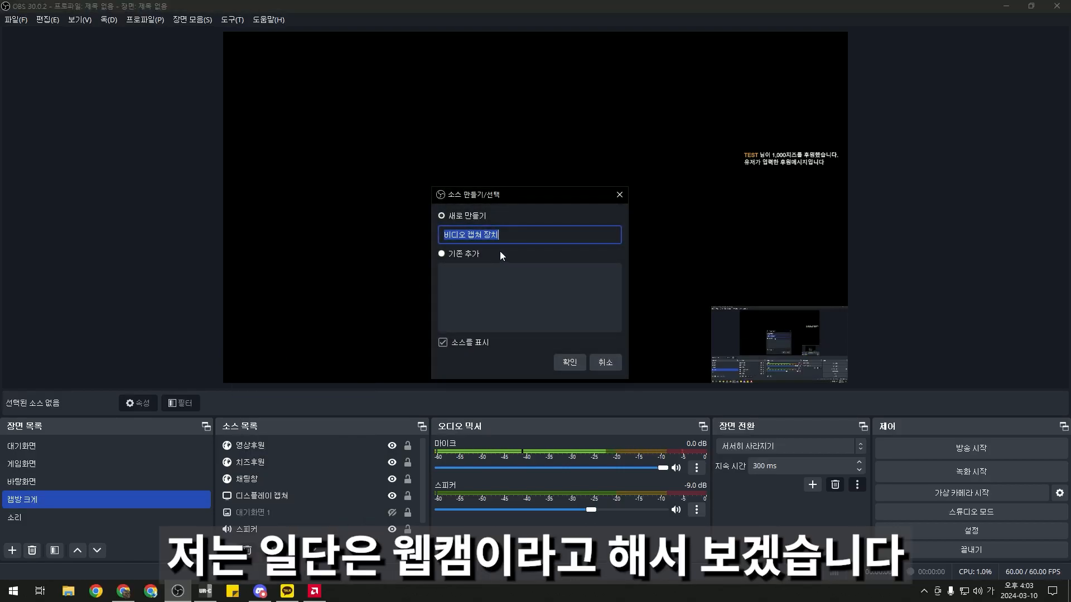
pyautogui.write('웹캠')
pyautogui.press('Return')
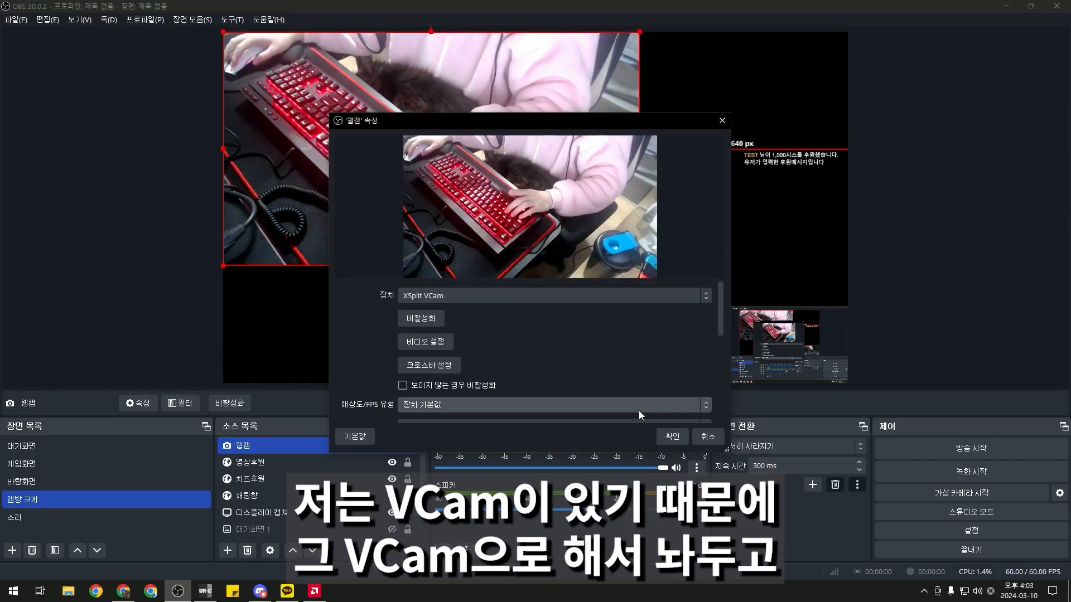
pyautogui.click(671, 436)
# Stretch 웹캠 to fill the canvas, move it below 디스플레이 캡쳐, and hide it
pyautogui.moveTo(637, 264); pyautogui.dragTo(847, 383)
pyautogui.moveTo(249, 445); pyautogui.dragTo(265, 514)
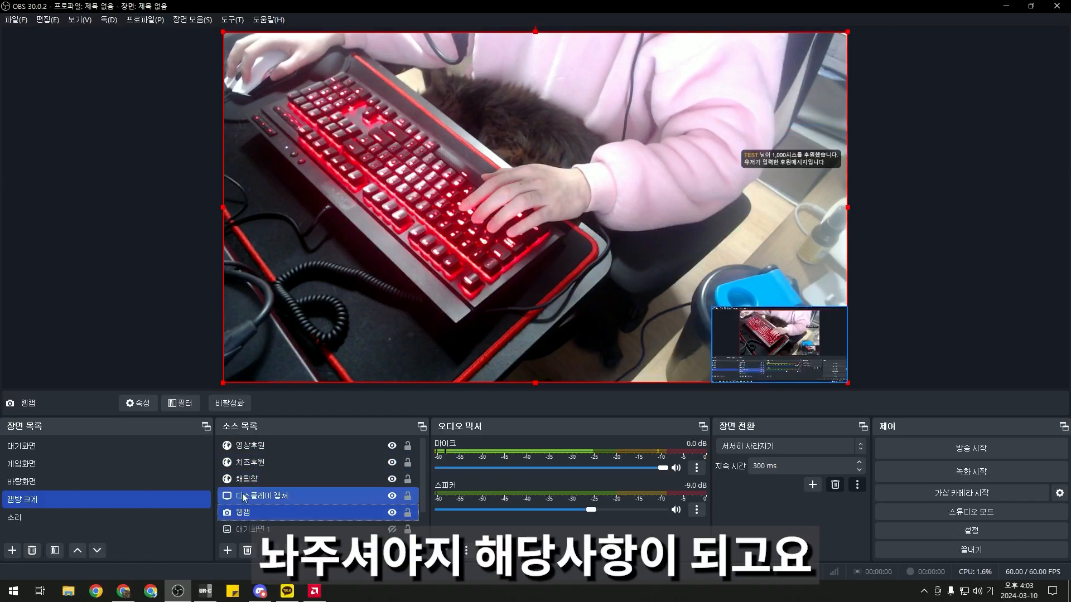
pyautogui.scroll(-1, 303, 499)
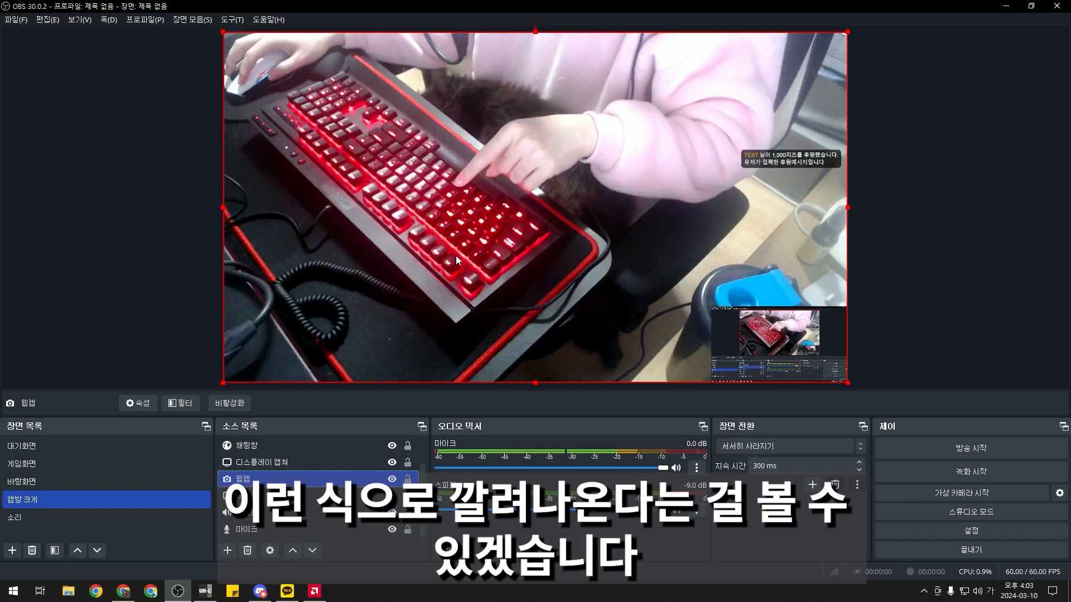
pyautogui.click(393, 479)
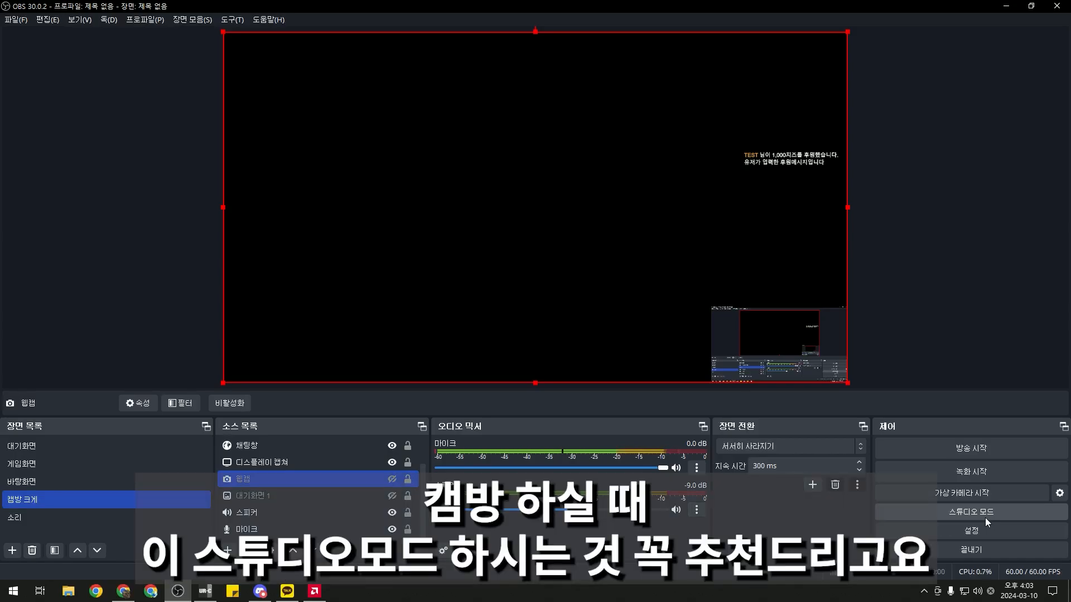
# Turn on studio mode and transition the 캡방 크게 scene live to the program
pyautogui.click(974, 514)
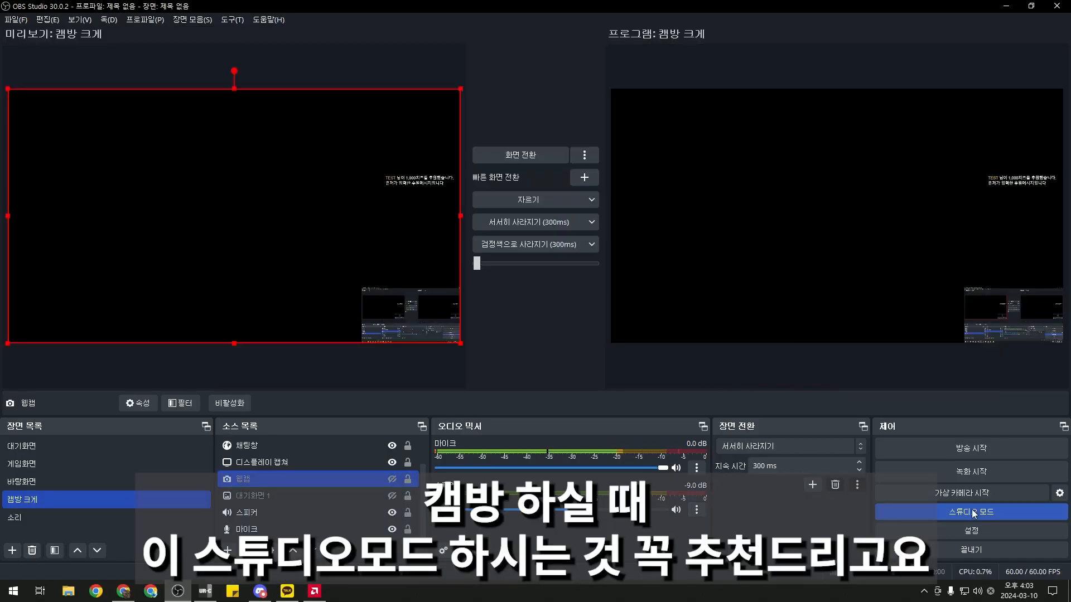
pyautogui.click(52, 444)
pyautogui.click(520, 155)
pyautogui.click(937, 514)
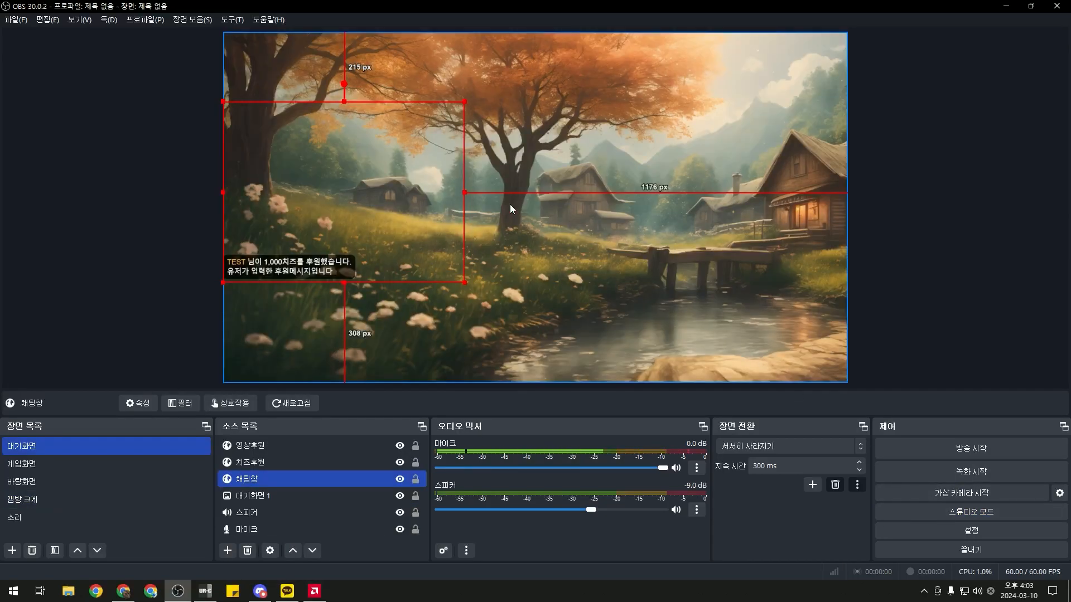
pyautogui.click(955, 514)
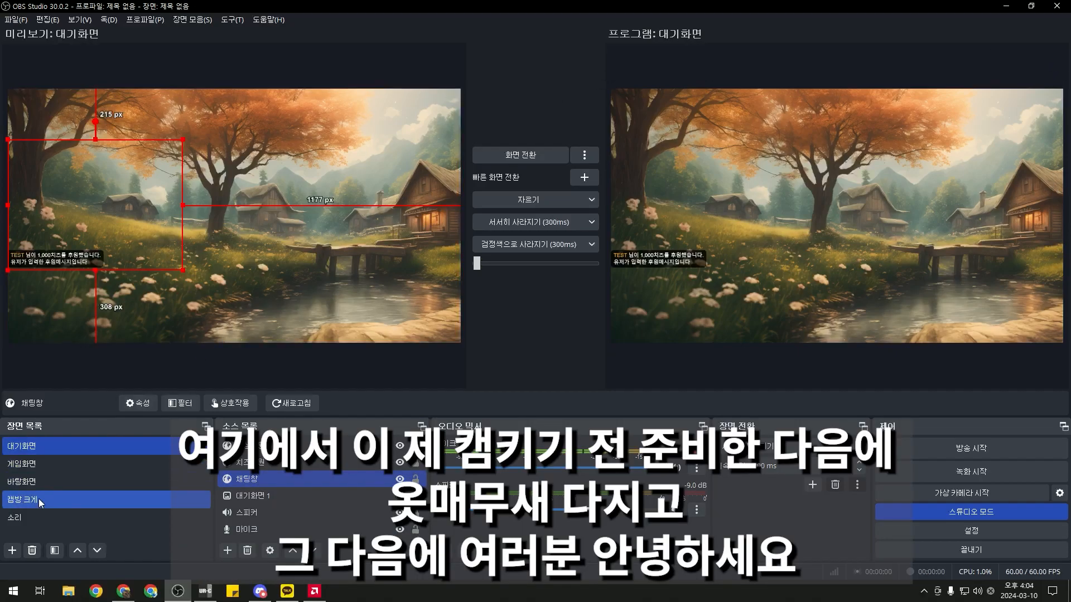
pyautogui.click(39, 498)
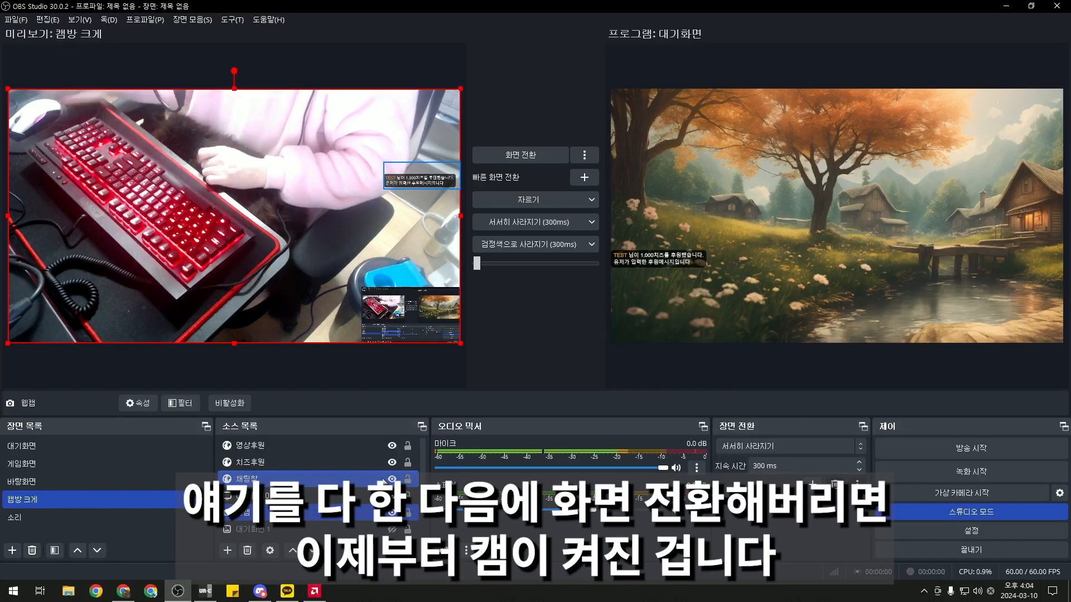
pyautogui.click(534, 152)
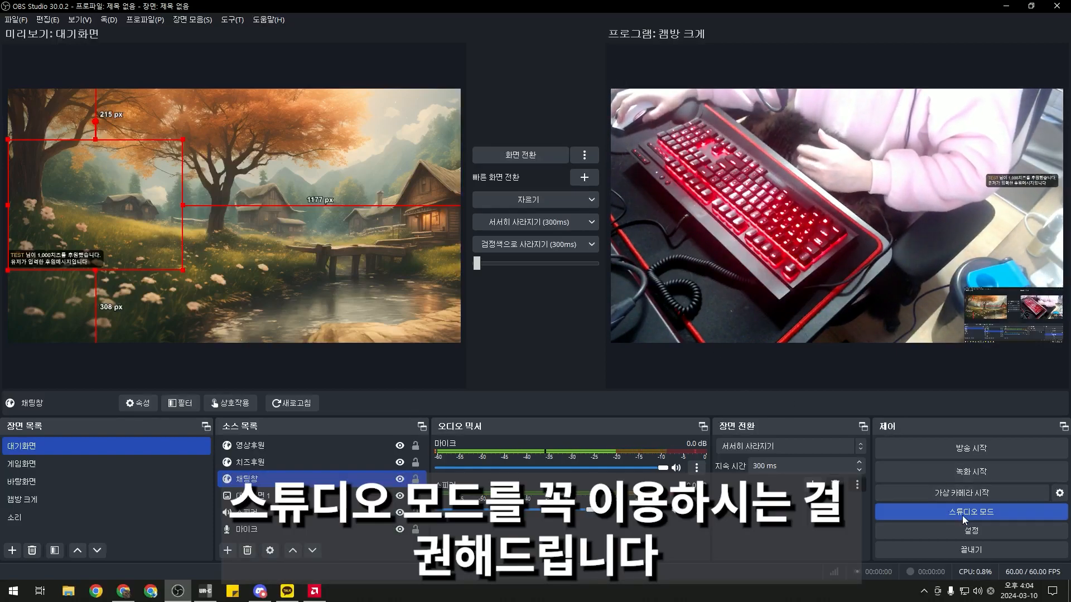
# Return 대기화면 to program, then take 바탕화면 live, leaving 대기화면 in the preview
pyautogui.click(542, 162)
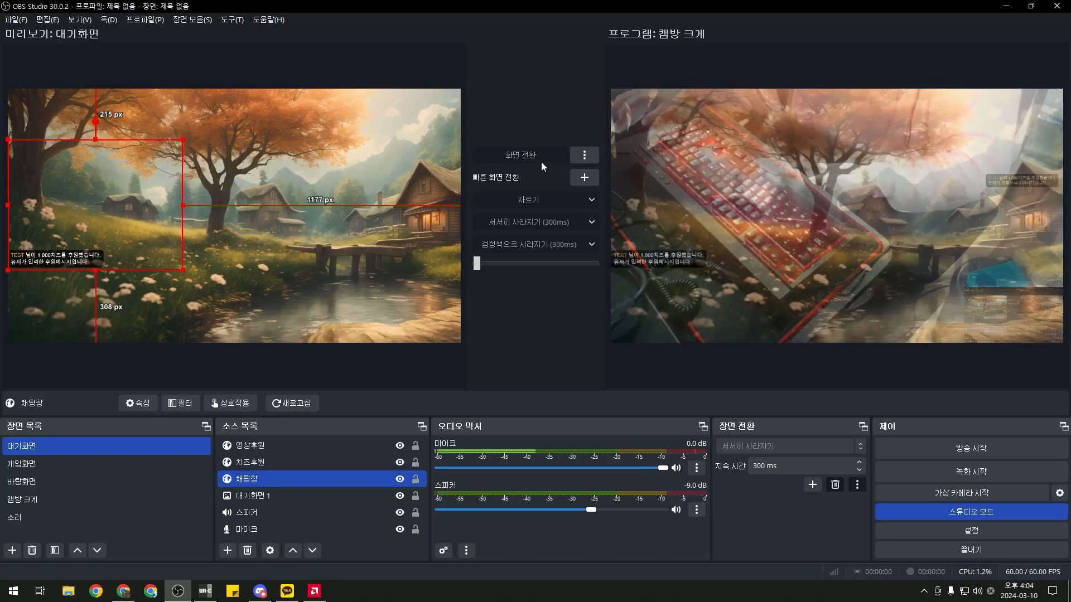
pyautogui.click(89, 480)
pyautogui.click(91, 467)
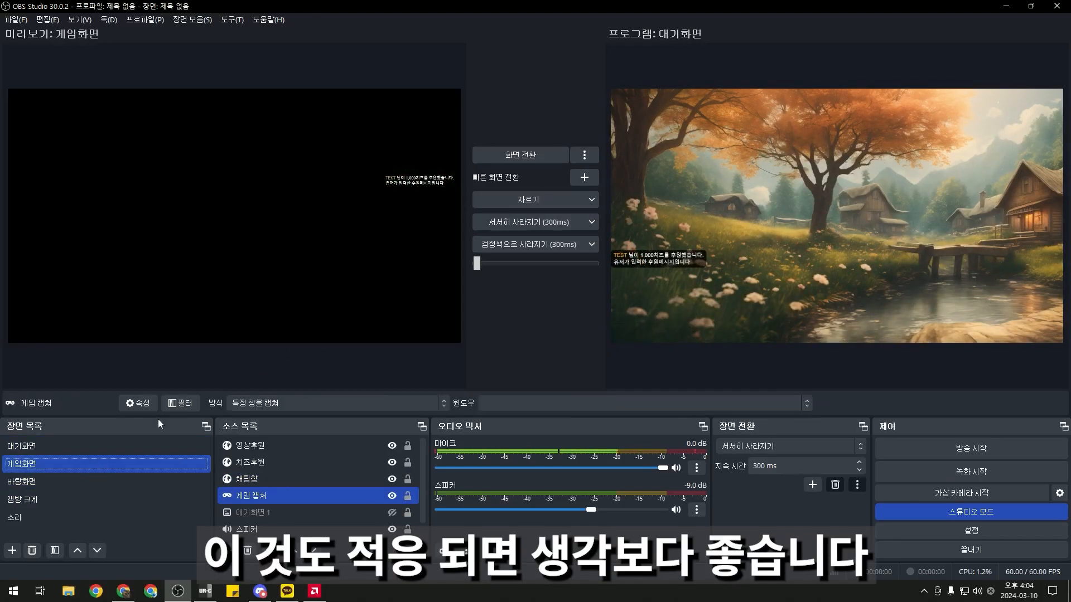
pyautogui.click(39, 484)
pyautogui.click(522, 155)
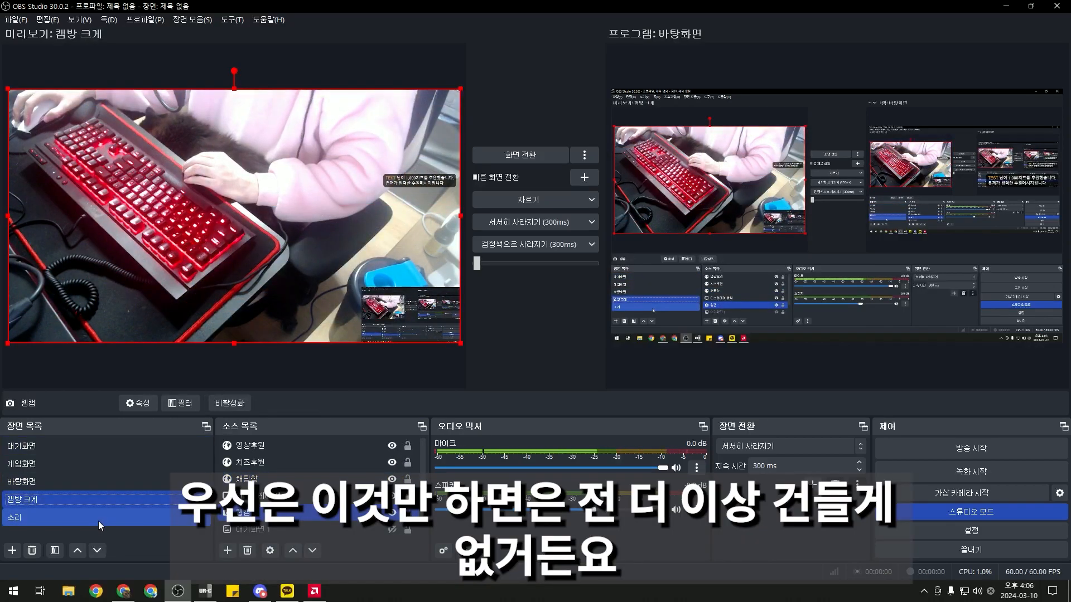
pyautogui.click(98, 463)
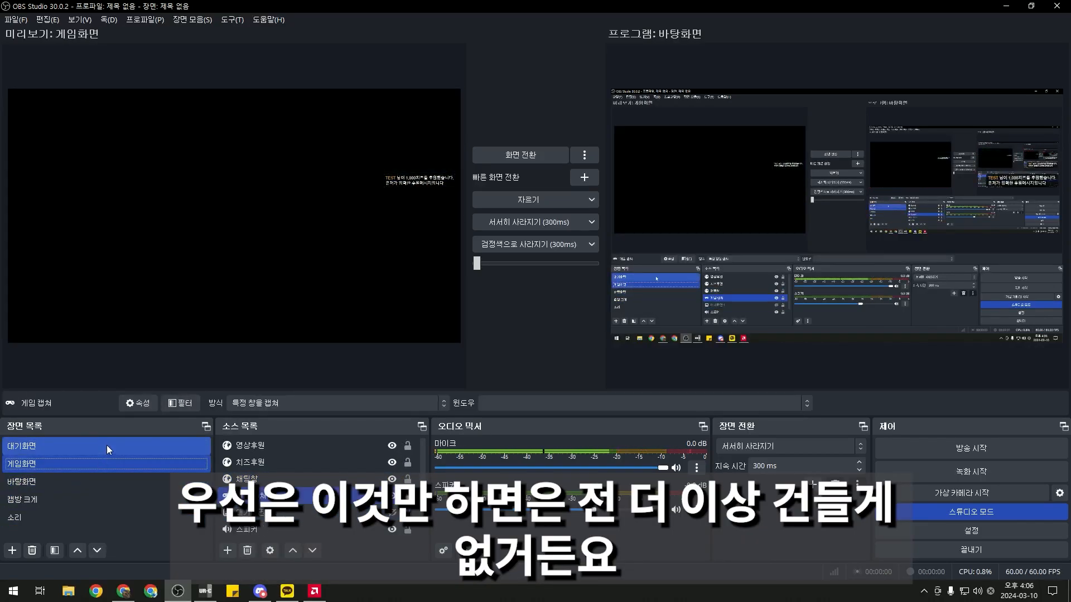
pyautogui.click(106, 445)
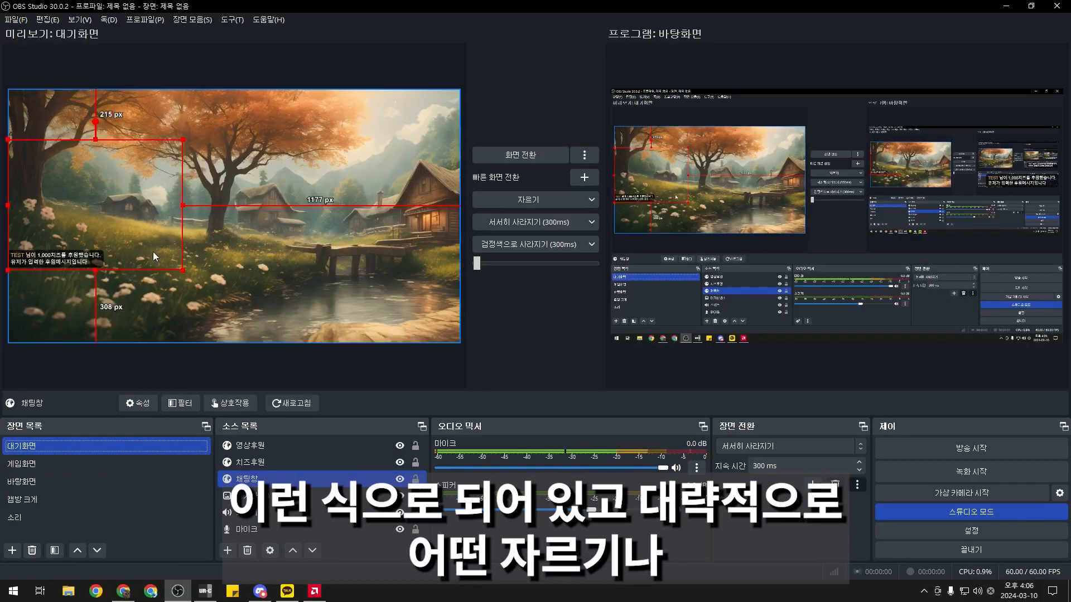
# Crop the 대기화면 chat box narrower and shorter, then nudge it up slightly
pyautogui.moveTo(179, 206); pyautogui.dragTo(137, 205)
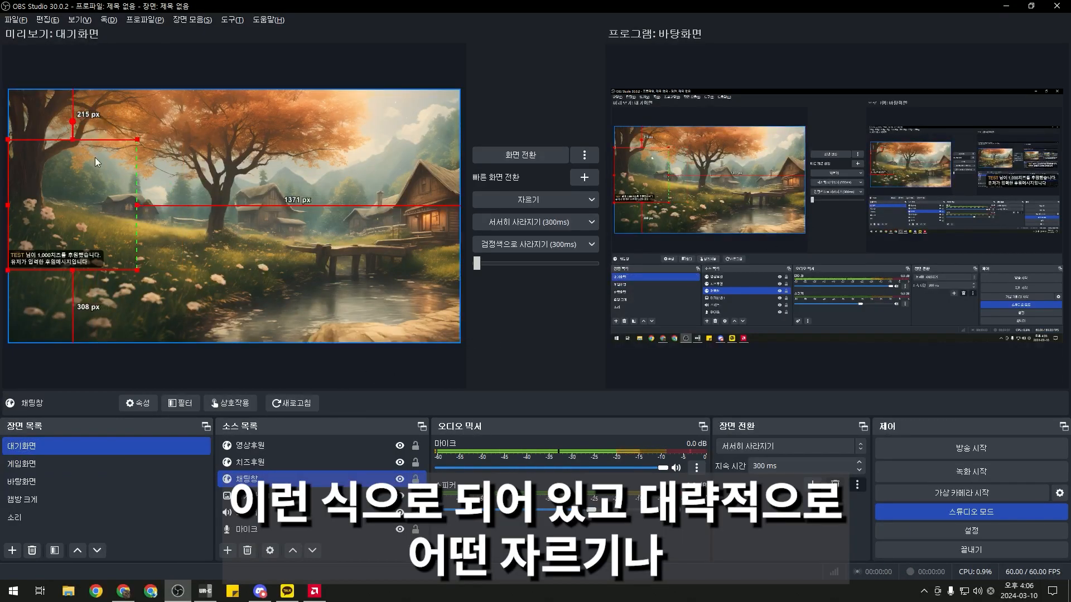
pyautogui.moveTo(75, 139); pyautogui.dragTo(70, 167)
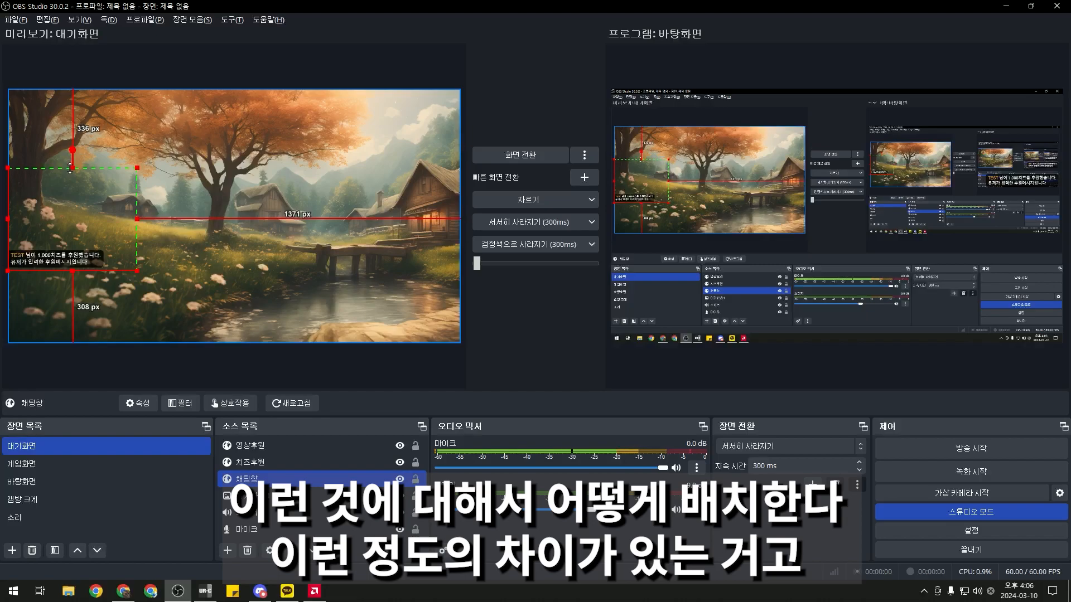
pyautogui.moveTo(70, 236); pyautogui.dragTo(68, 225)
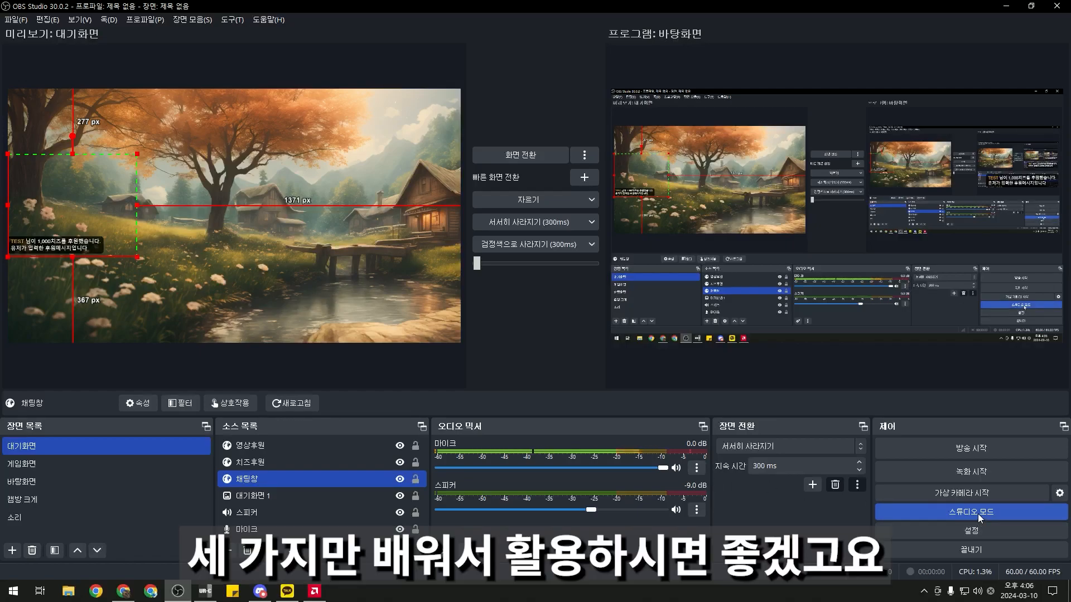
# Lock the 스피커 and 마이크 sources, checking 스피커 in each scene along the way
pyautogui.keyDown('ctrl'); pyautogui.click(404, 496); pyautogui.keyUp('ctrl')
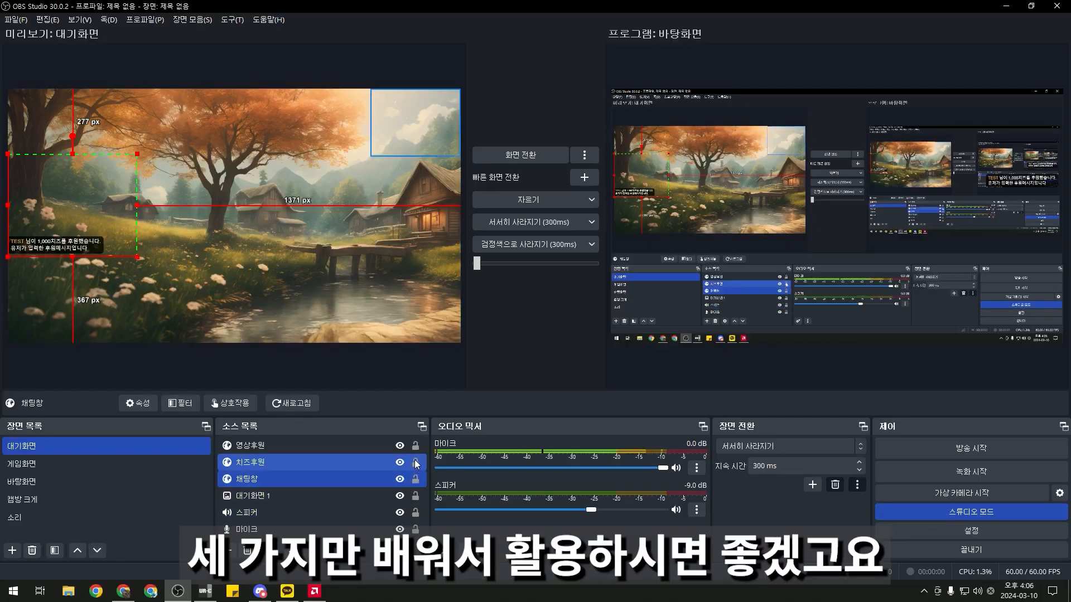
pyautogui.click(415, 513)
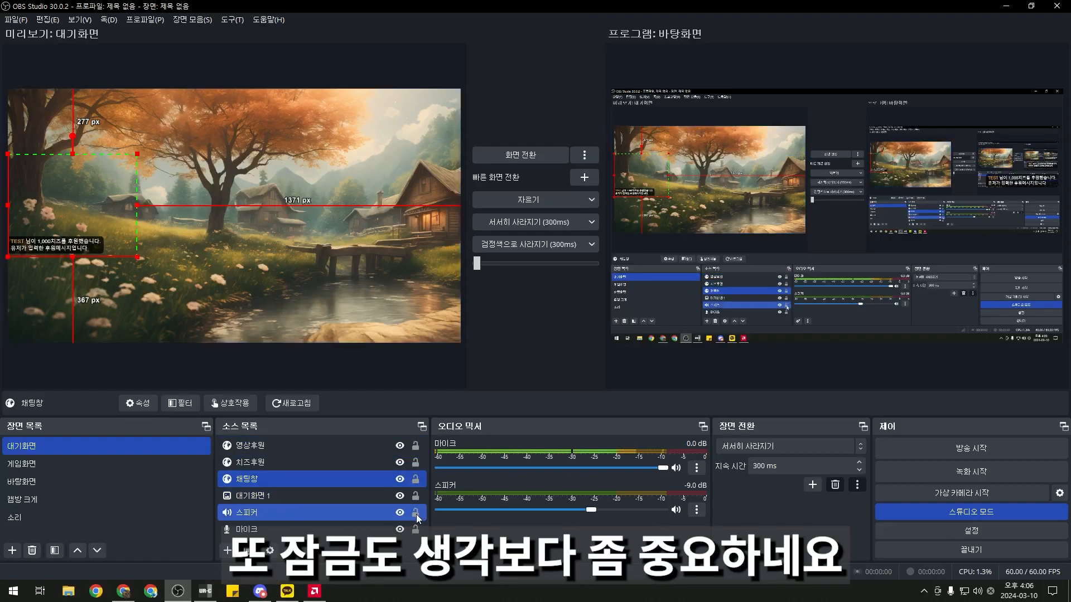
pyautogui.click(108, 511)
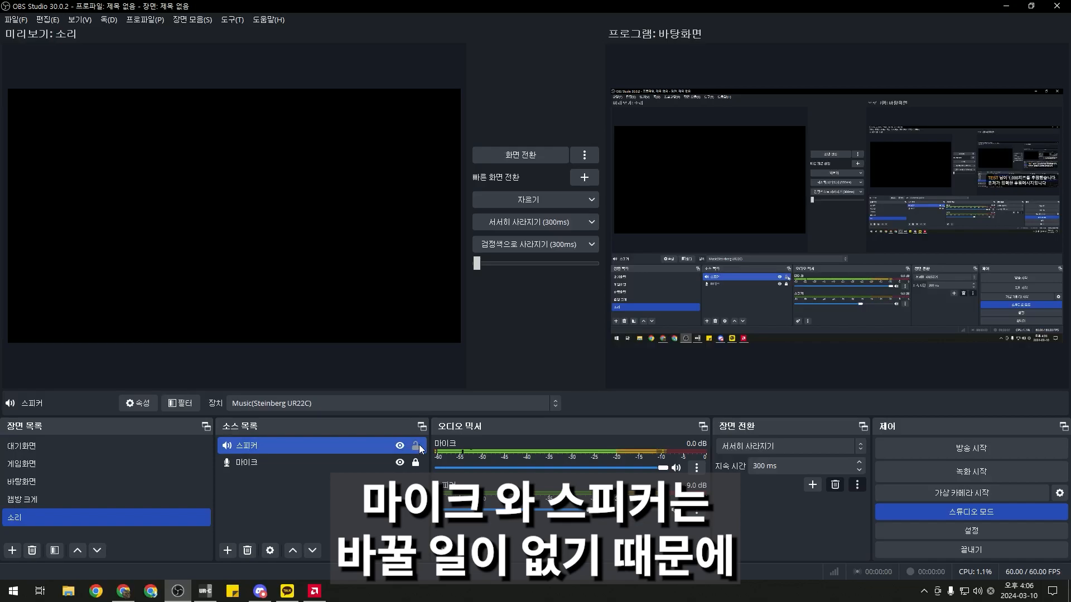
pyautogui.click(139, 500)
pyautogui.scroll(-1, 403, 517)
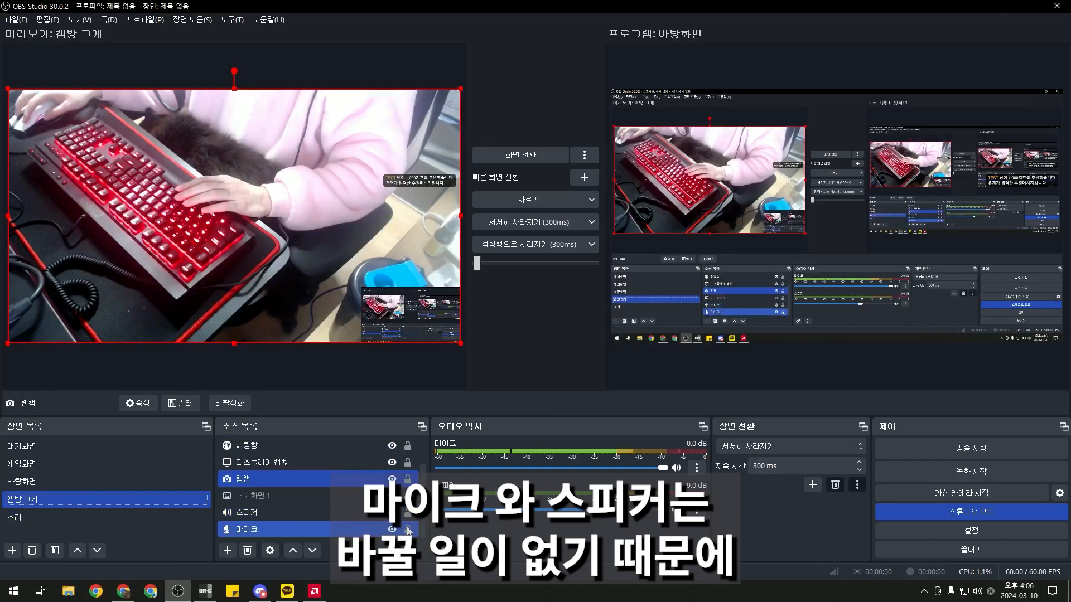
pyautogui.click(402, 517)
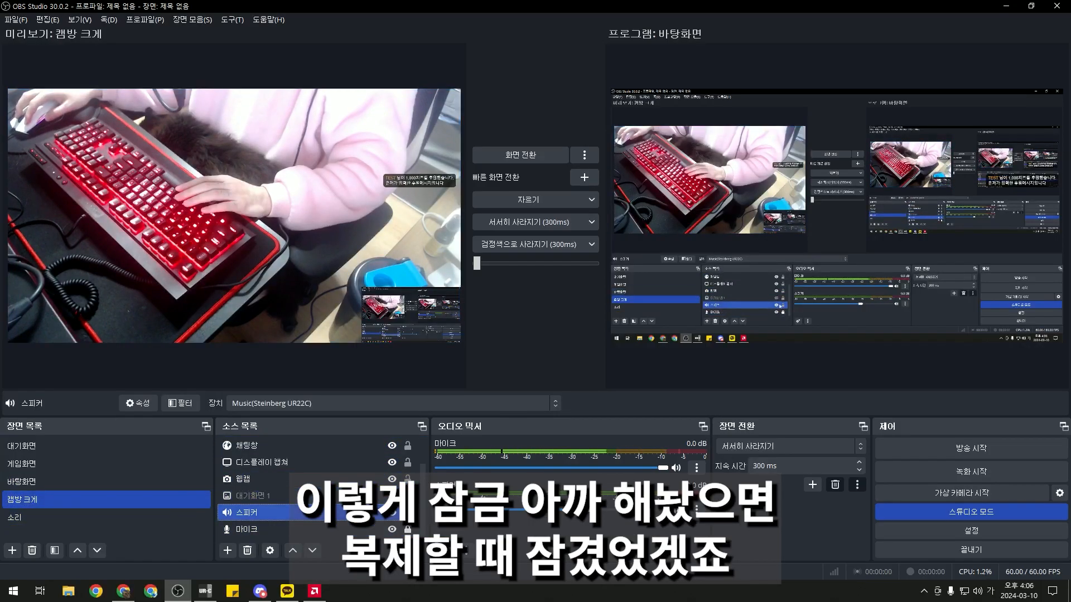
pyautogui.click(78, 481)
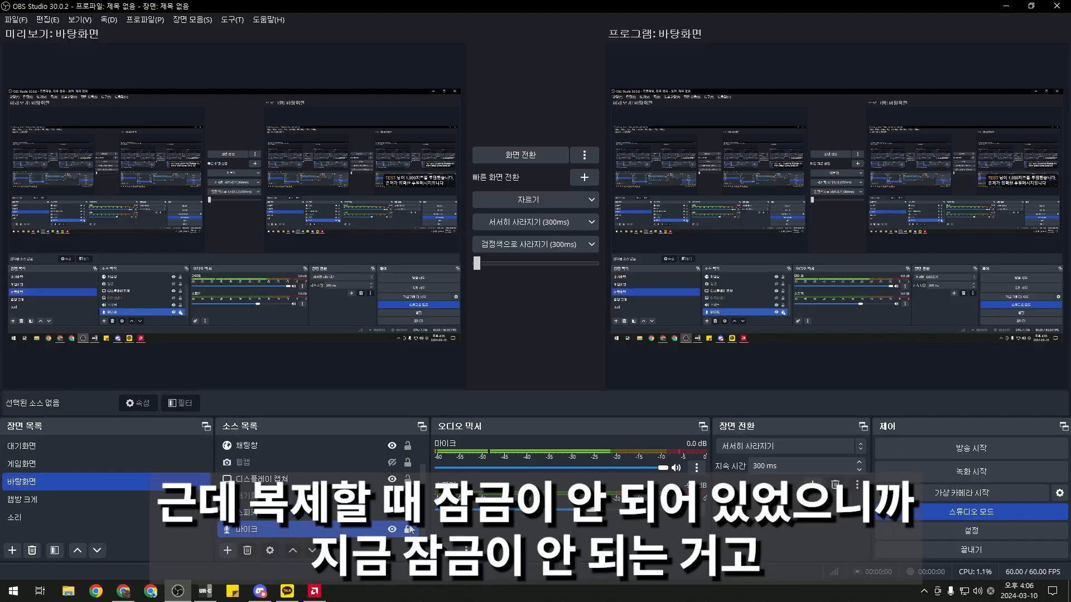
pyautogui.click(391, 516)
pyautogui.click(162, 467)
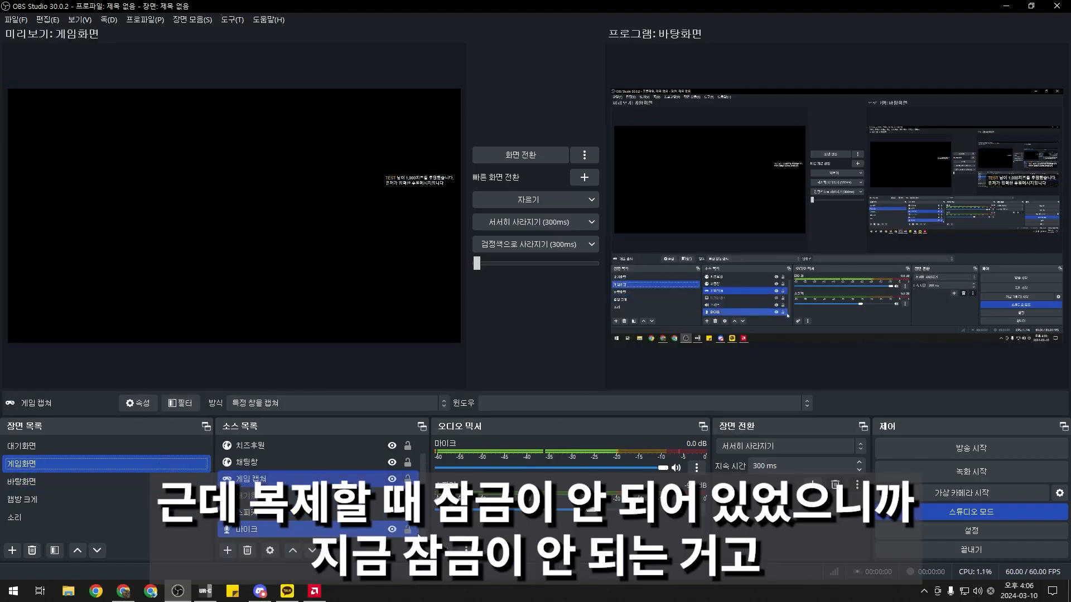
pyautogui.click(409, 519)
pyautogui.click(408, 529)
pyautogui.click(408, 513)
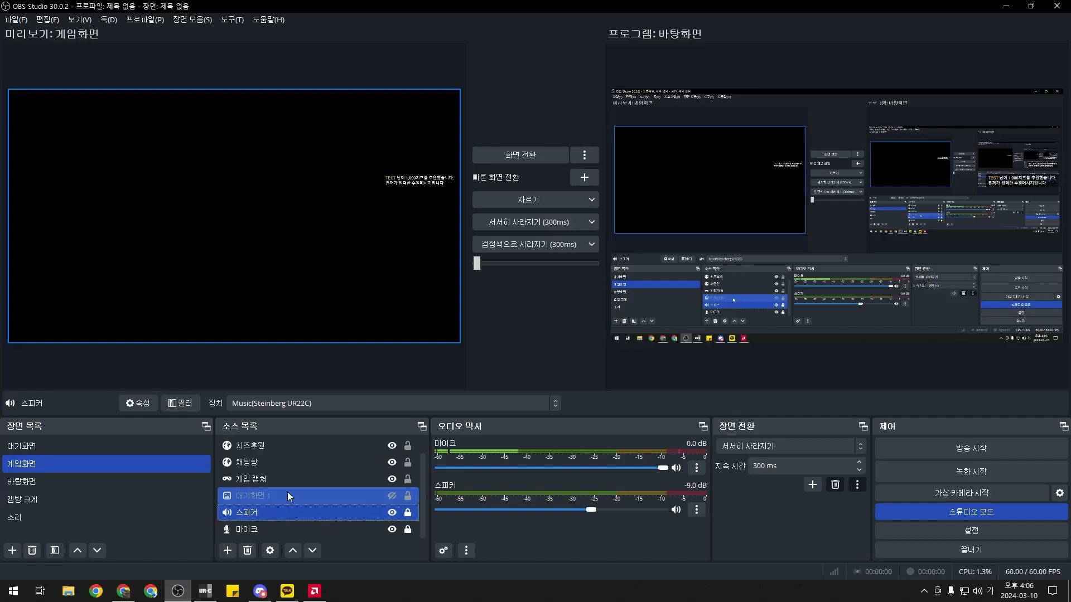
# Lock the 영상후원 and 치즈후원 alert sources, then cycle through the scenes to verify
pyautogui.click(292, 496)
pyautogui.scroll(1, 338, 498)
pyautogui.click(303, 477)
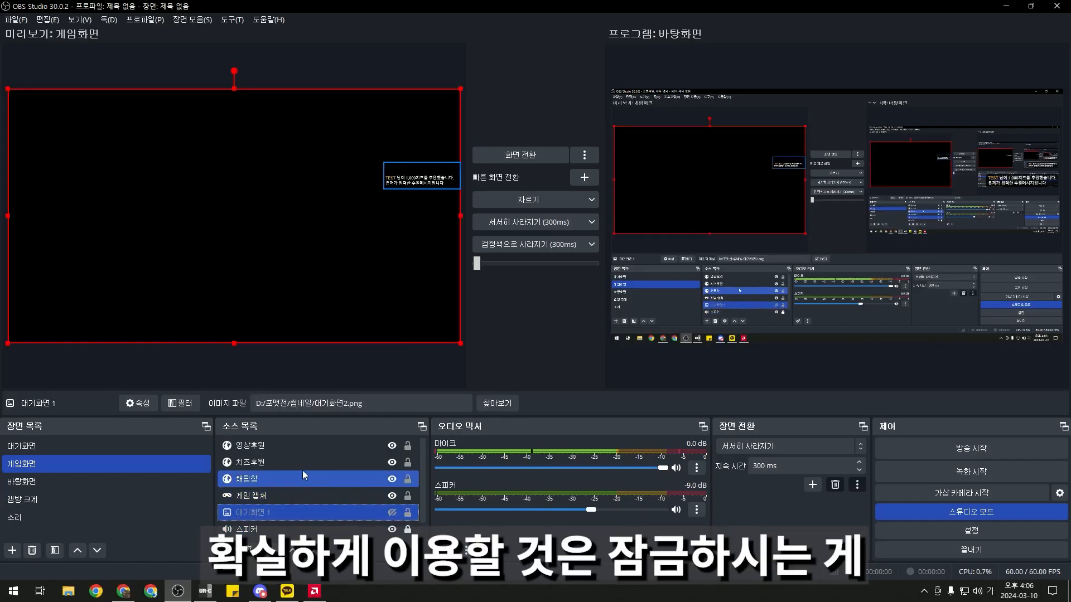
pyautogui.click(299, 446)
pyautogui.keyDown('ctrl'); pyautogui.click(290, 462); pyautogui.keyUp('ctrl')
pyautogui.click(408, 445)
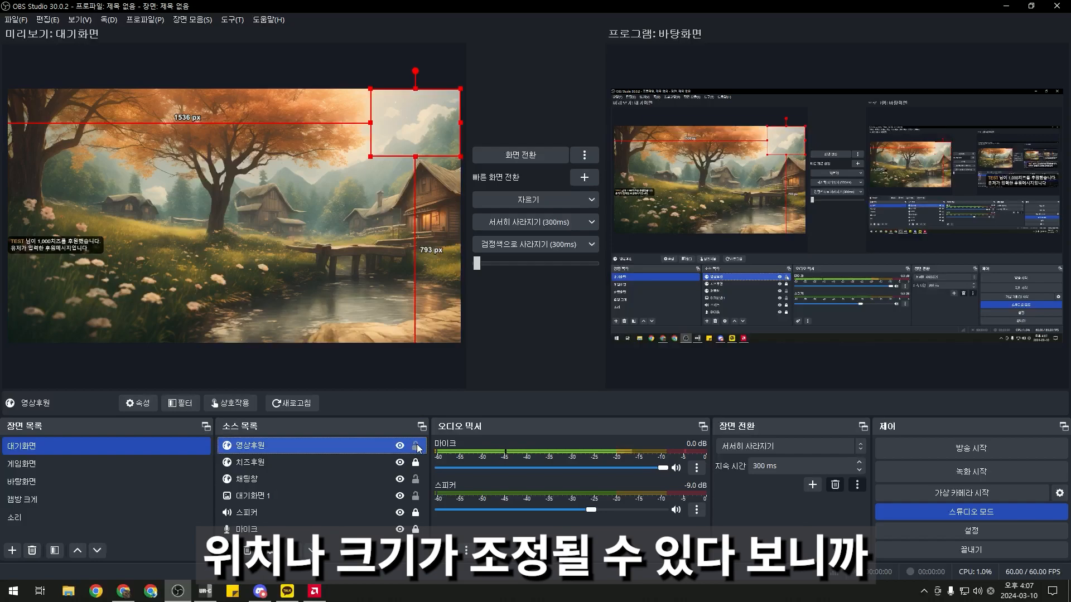
pyautogui.click(417, 447)
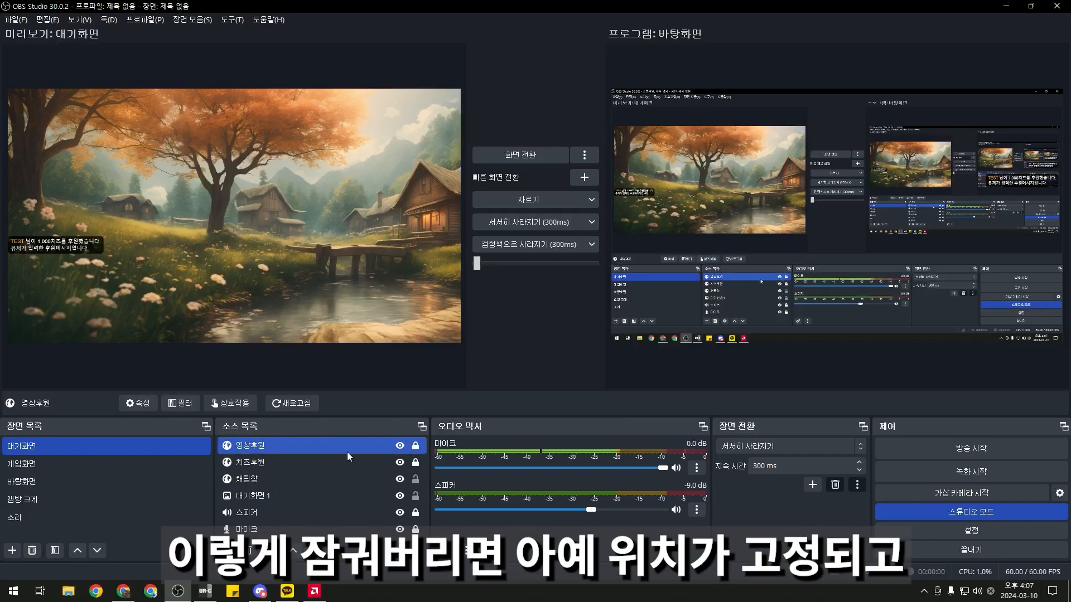
pyautogui.click(311, 459)
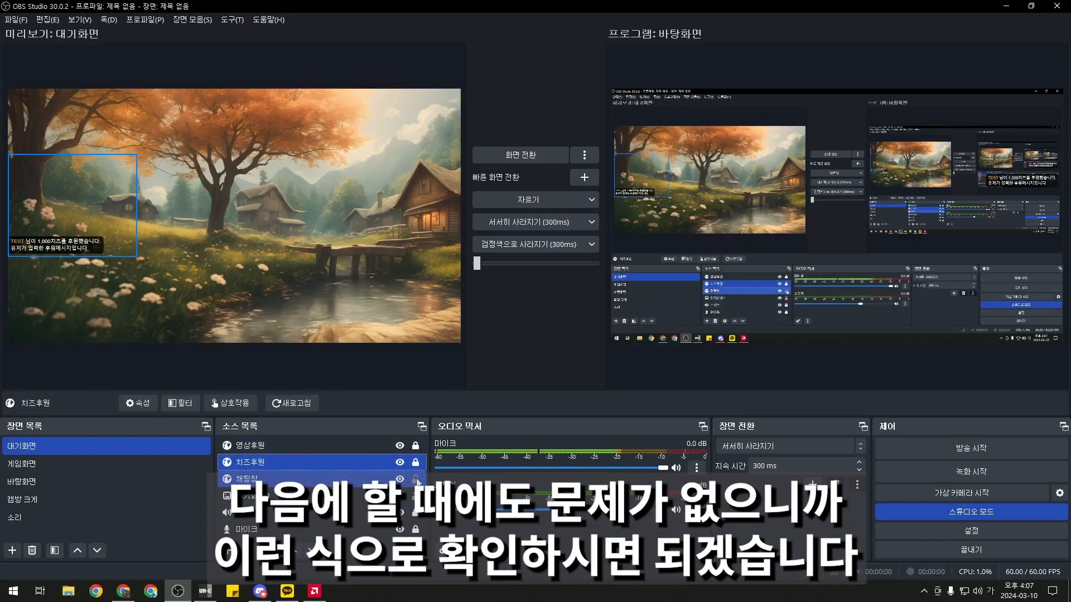
pyautogui.click(62, 463)
pyautogui.click(59, 482)
pyautogui.click(63, 498)
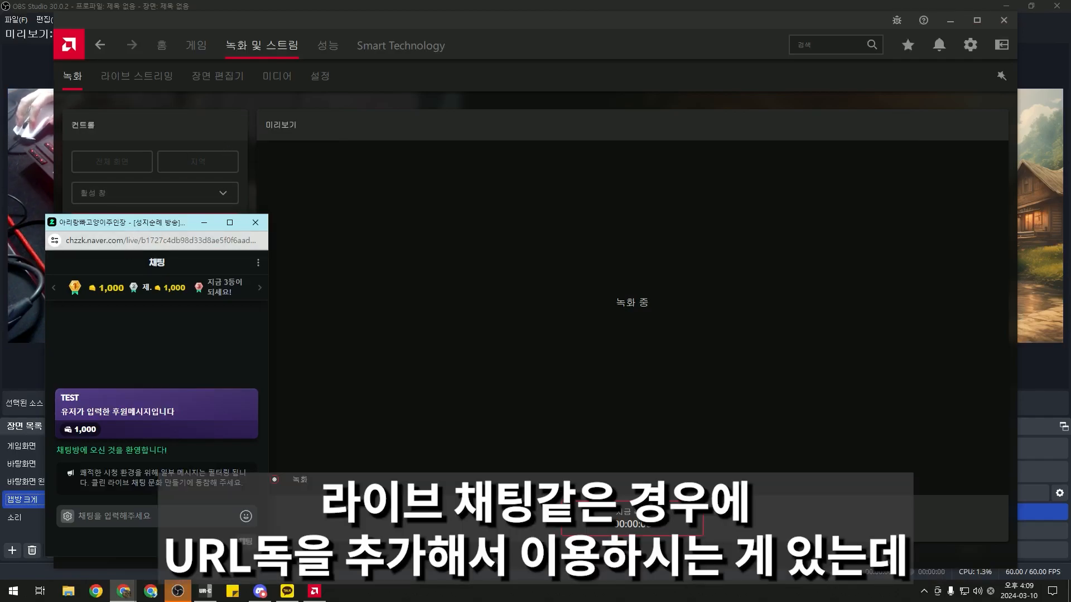
# Copy the Chzzk chat address from the popup, close the popup, and return to OBS's Docks list
pyautogui.click(140, 241)
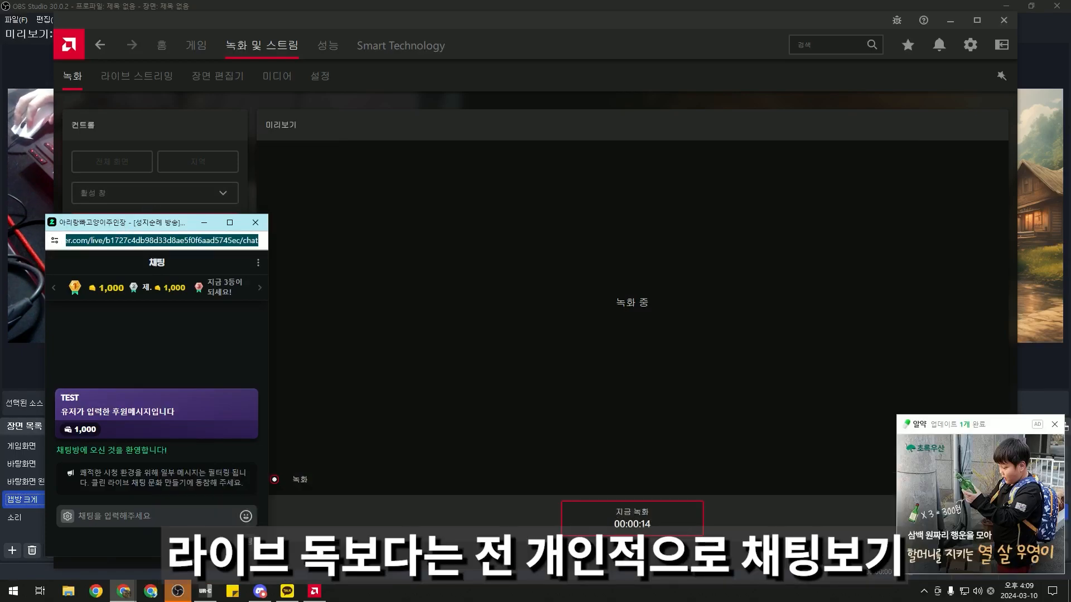
pyautogui.click(255, 222)
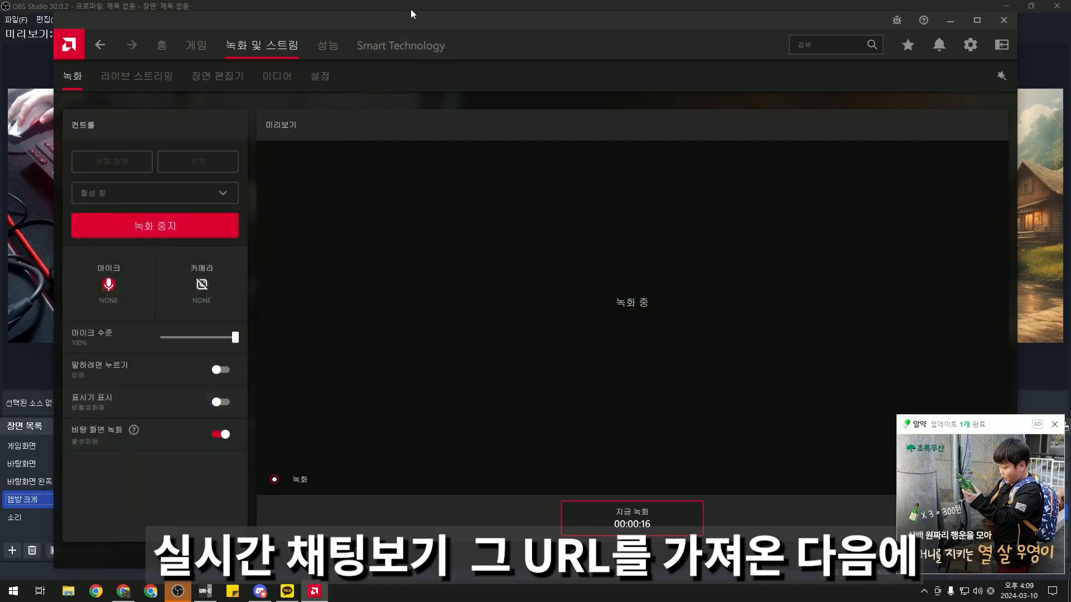
pyautogui.click(411, 9)
pyautogui.click(232, 19)
# Add a custom browser dock named 치지직 채팅 using the pasted Chzzk chat address
pyautogui.moveTo(110, 26)
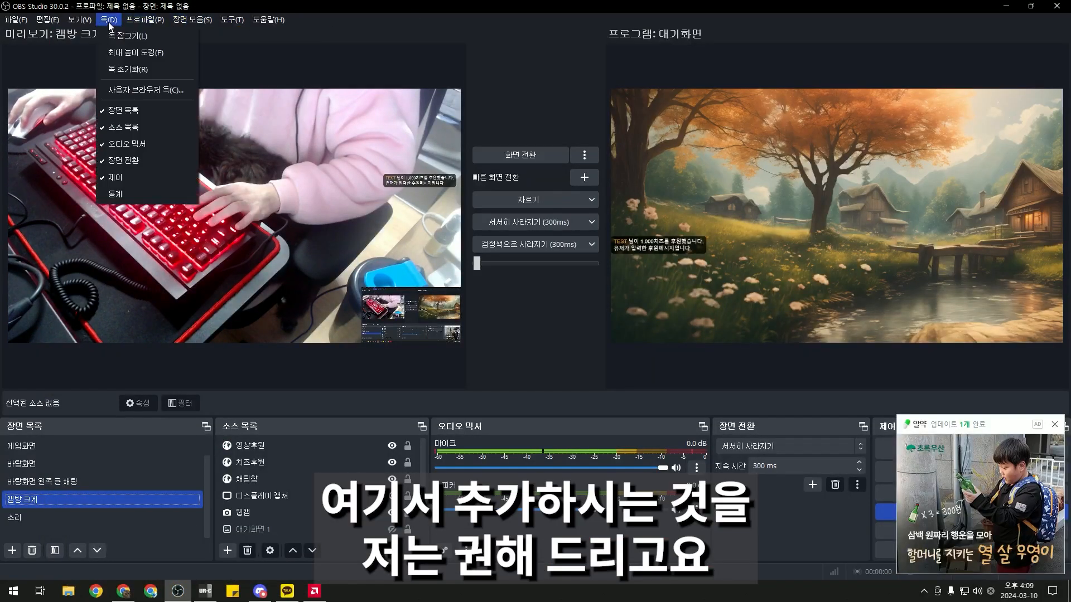
pyautogui.click(177, 90)
pyautogui.press('Tab')
pyautogui.hotkey('ctrl', 'v')
pyautogui.click(457, 252)
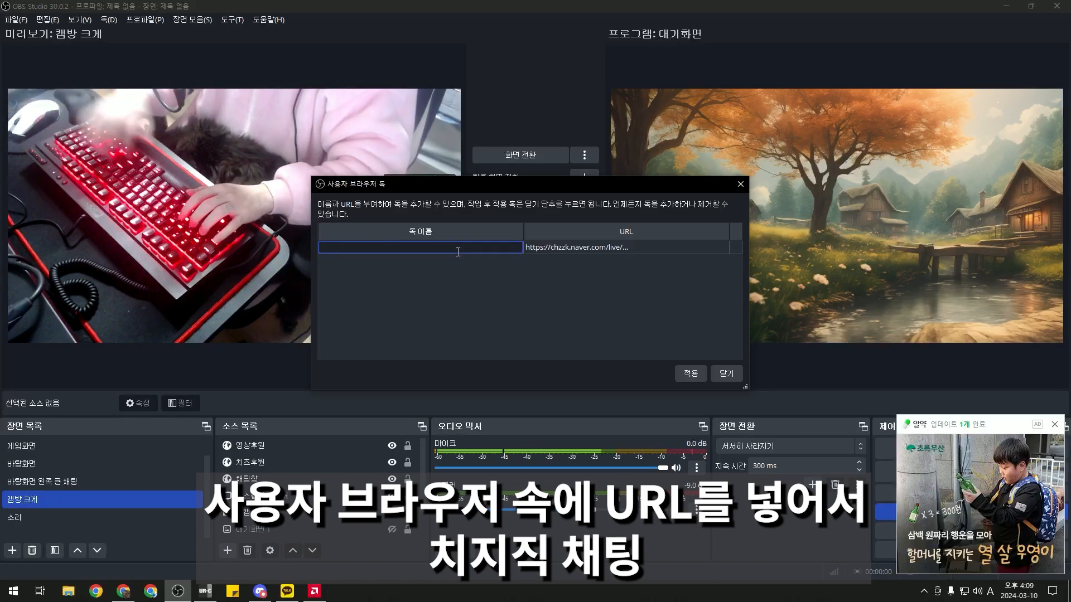
pyautogui.write('치직')
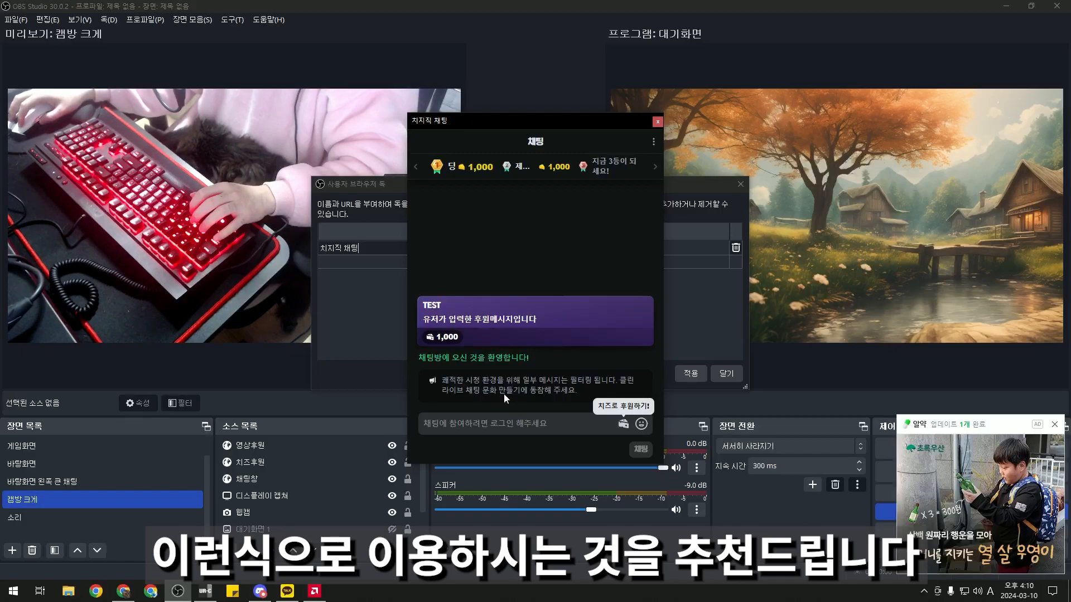
pyautogui.moveTo(549, 121); pyautogui.dragTo(283, 142)
pyautogui.click(726, 373)
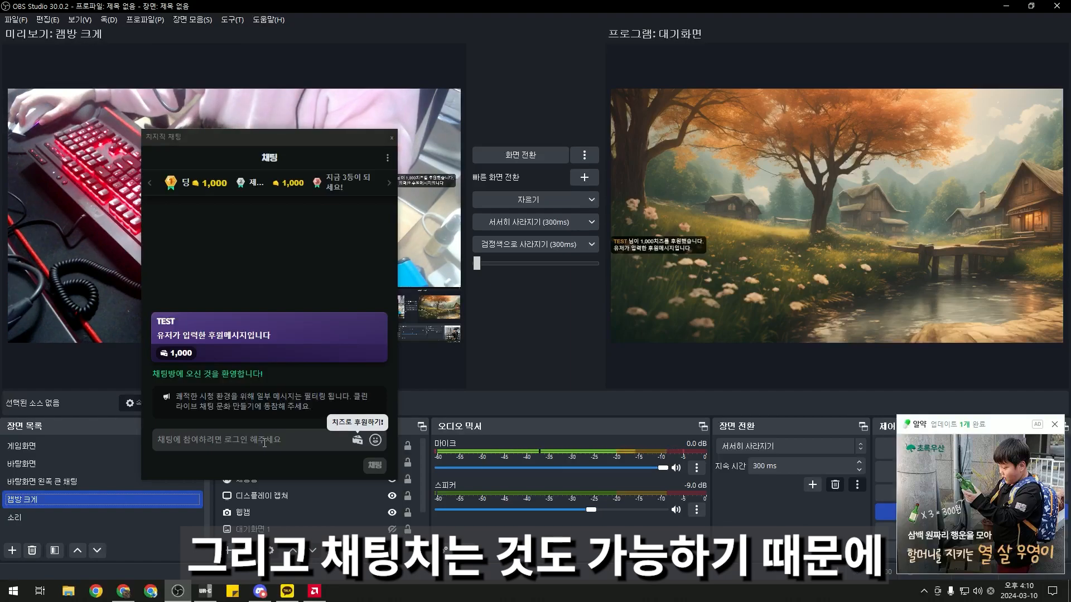
# Move the 치지직 채팅 chat dock over the right side of the OBS window
pyautogui.hotkey('alt', 'Tab')
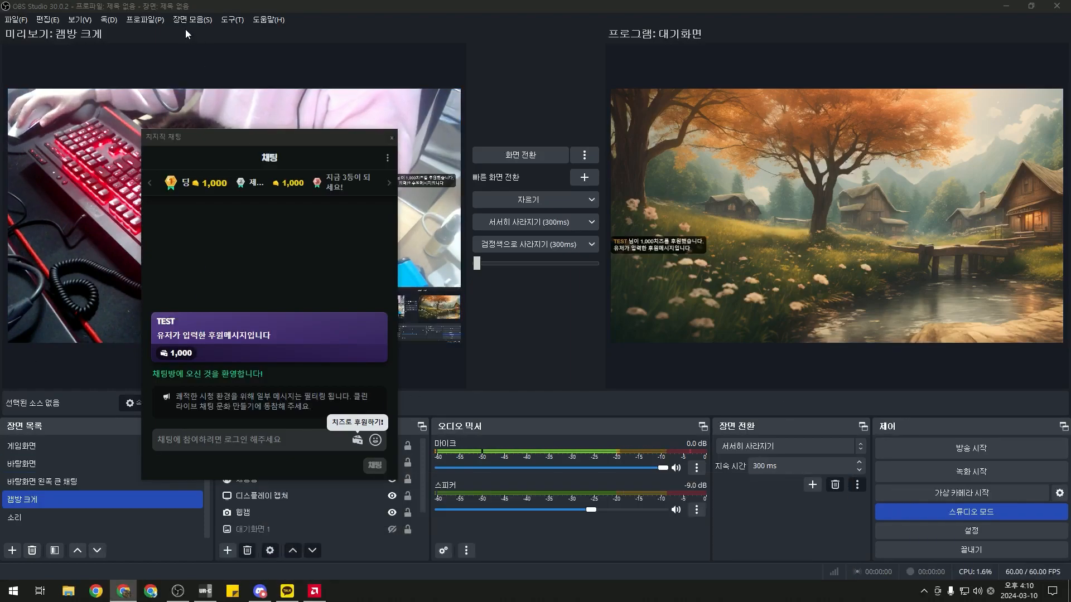
pyautogui.moveTo(320, 143); pyautogui.dragTo(719, 80)
pyautogui.click(96, 592)
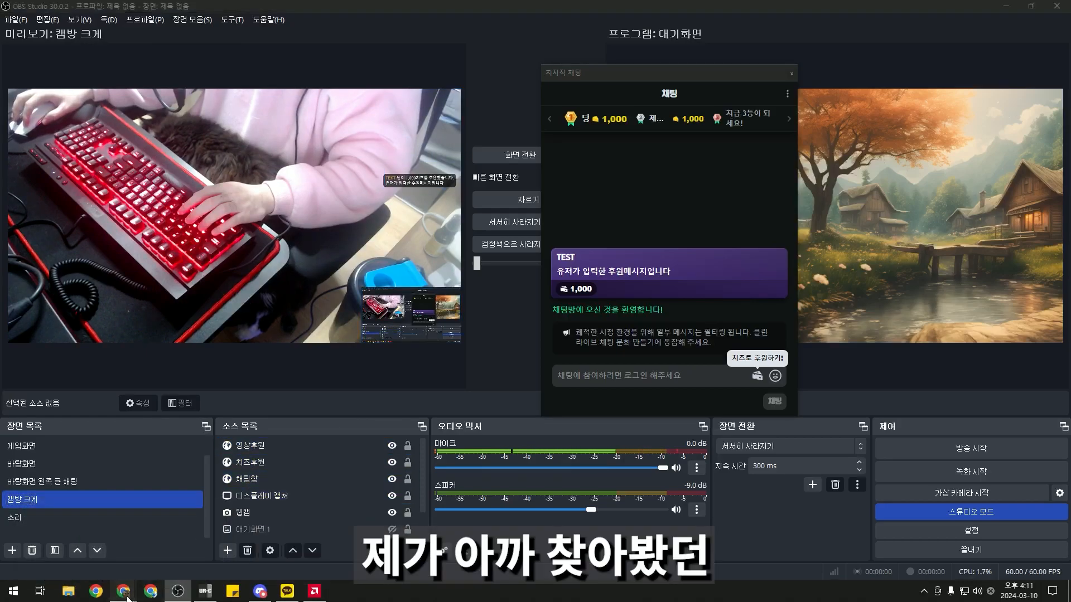
pyautogui.moveTo(124, 591)
pyautogui.click(132, 530)
pyautogui.click(107, 14)
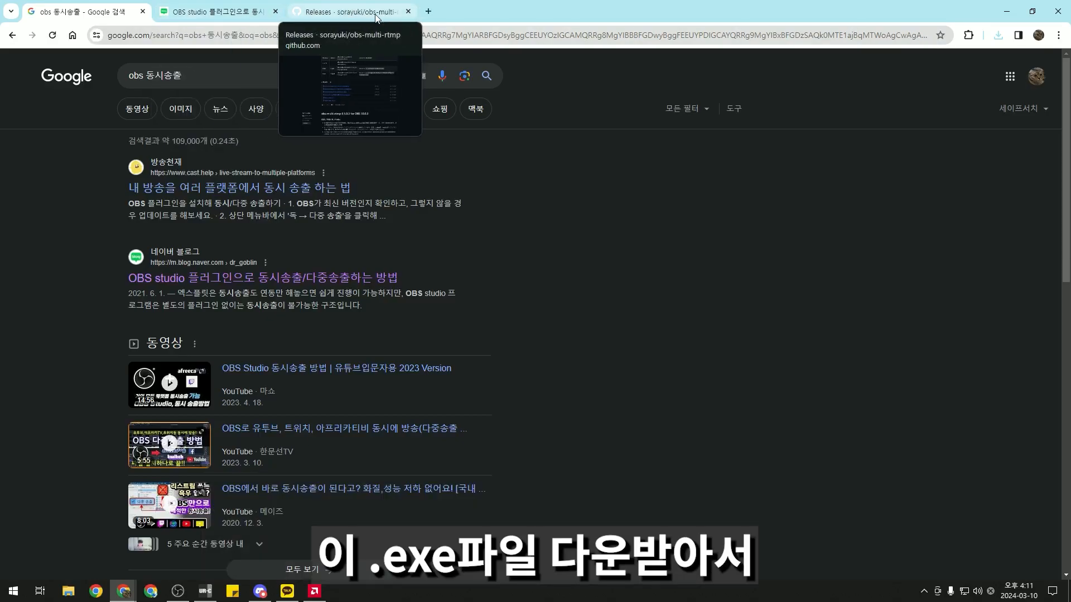
pyautogui.click(354, 13)
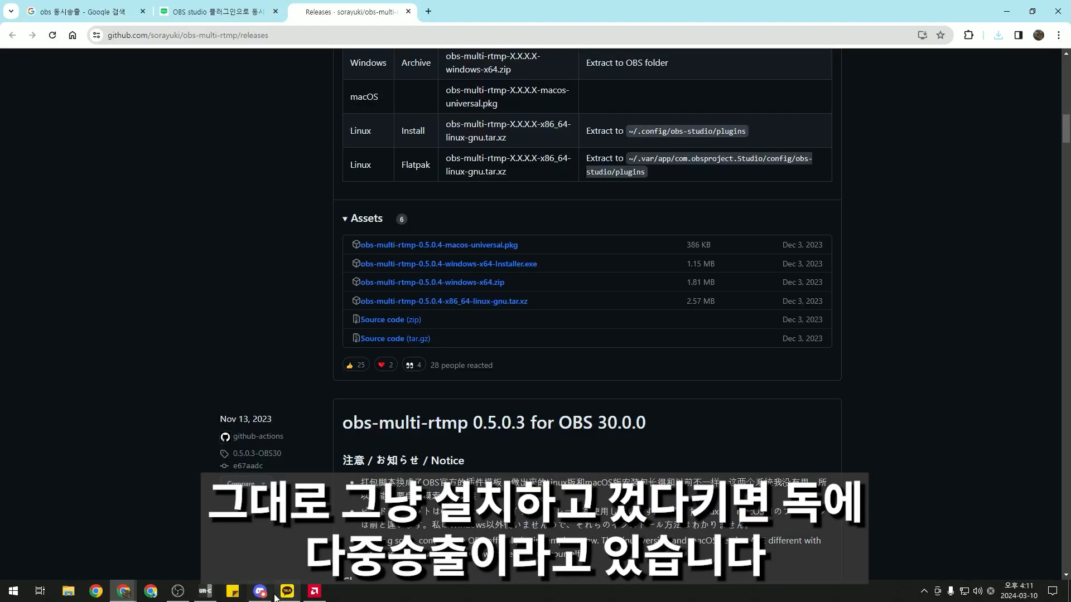
pyautogui.click(208, 593)
# Open the 다중 송출 dock, add a streaming target named 새 대상, and enlarge the dock
pyautogui.click(180, 599)
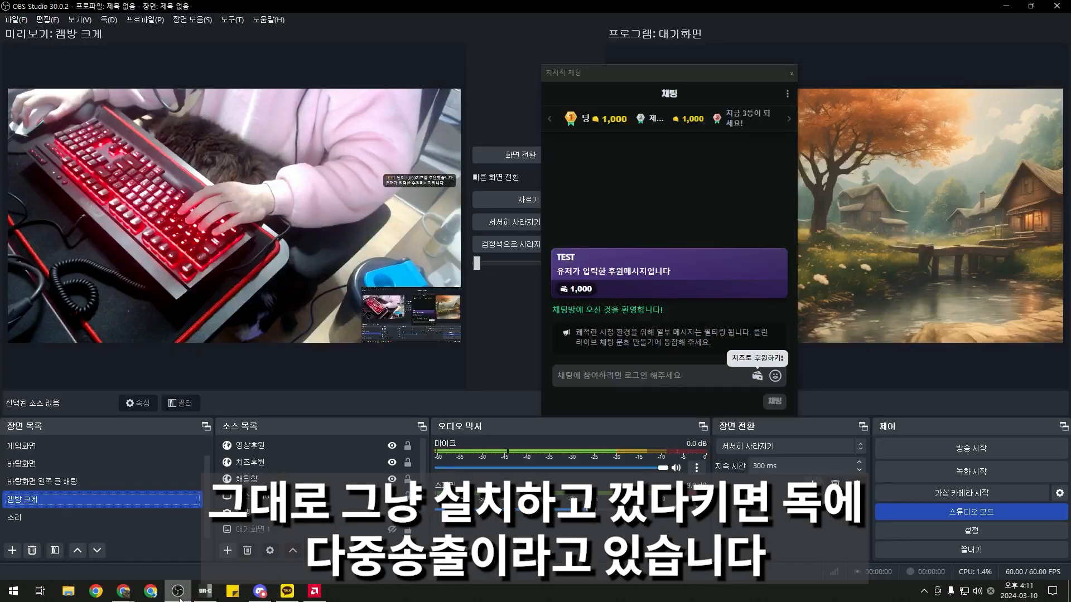
pyautogui.click(110, 22)
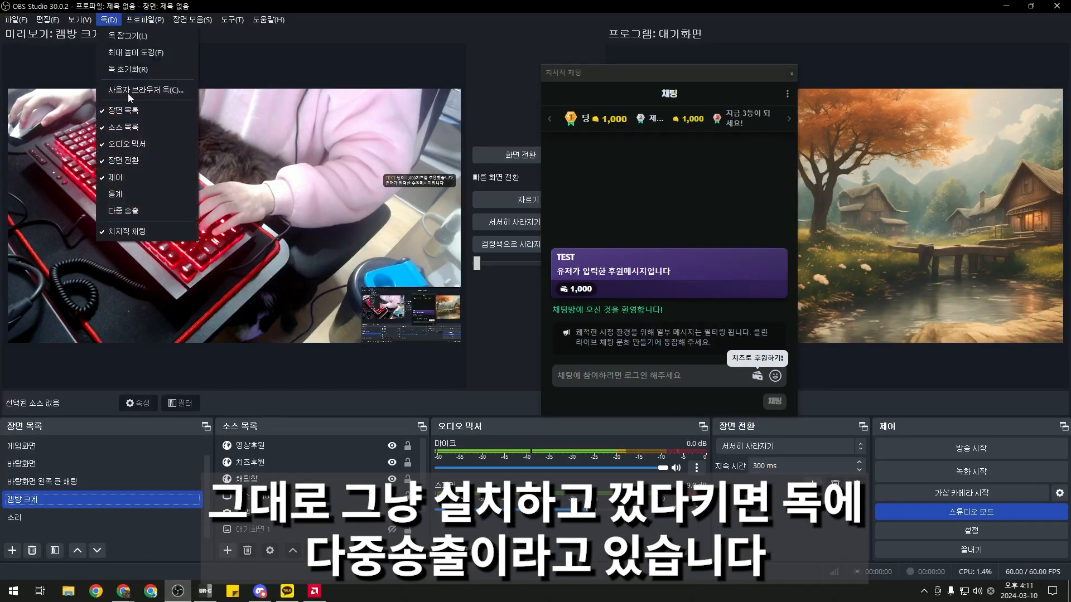
pyautogui.click(141, 211)
pyautogui.moveTo(544, 278); pyautogui.dragTo(398, 161)
pyautogui.click(409, 178)
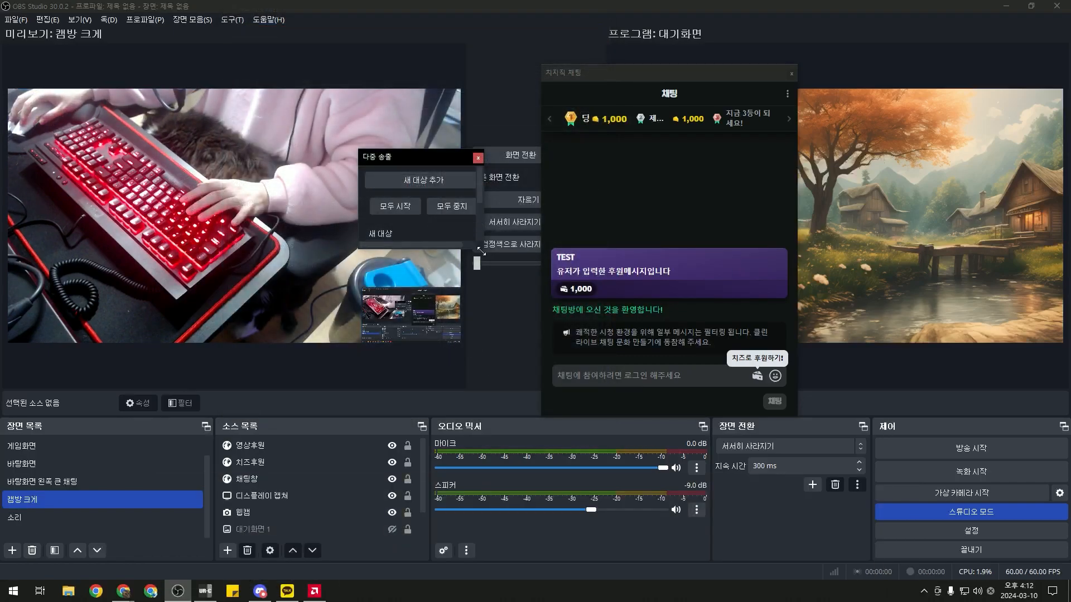
pyautogui.moveTo(483, 269); pyautogui.dragTo(628, 327)
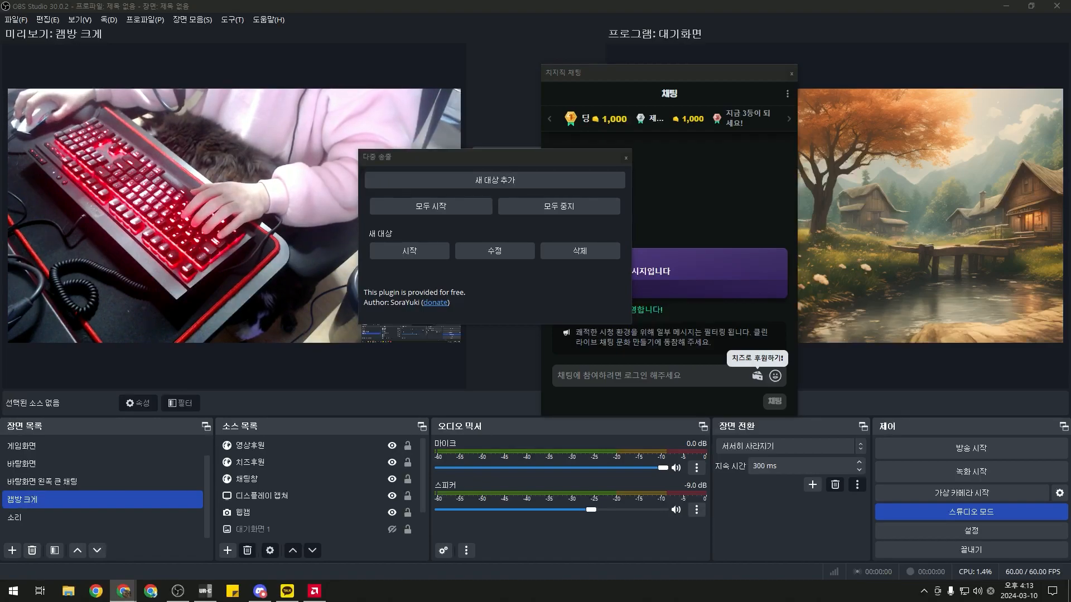
# Go live with the main broadcast, then start the 새 대상 multi-RTMP target
pyautogui.click(960, 449)
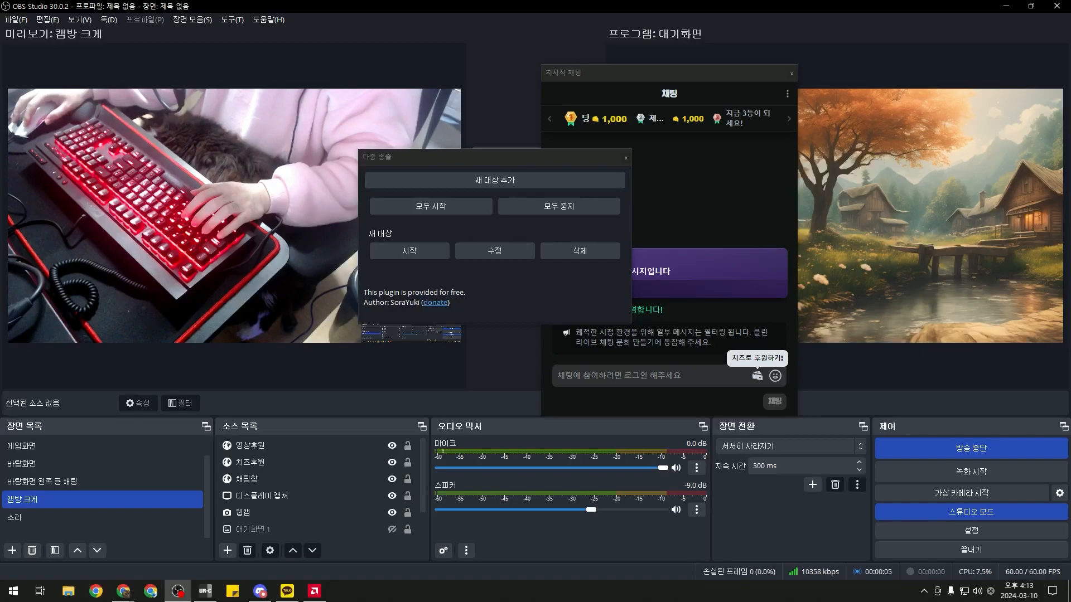
pyautogui.hotkey('alt', 'Tab')
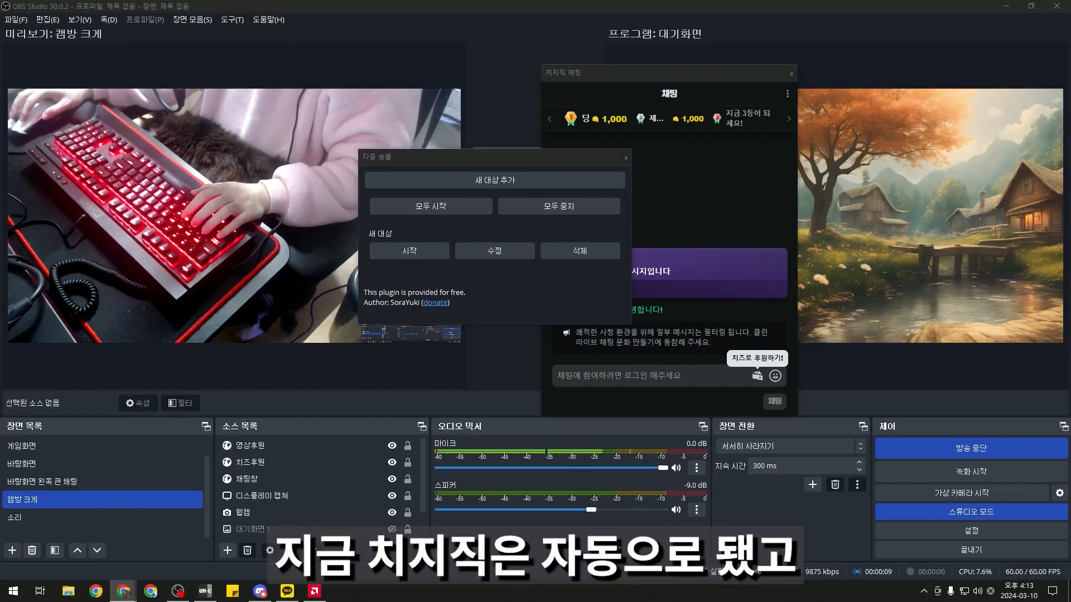
pyautogui.click(420, 245)
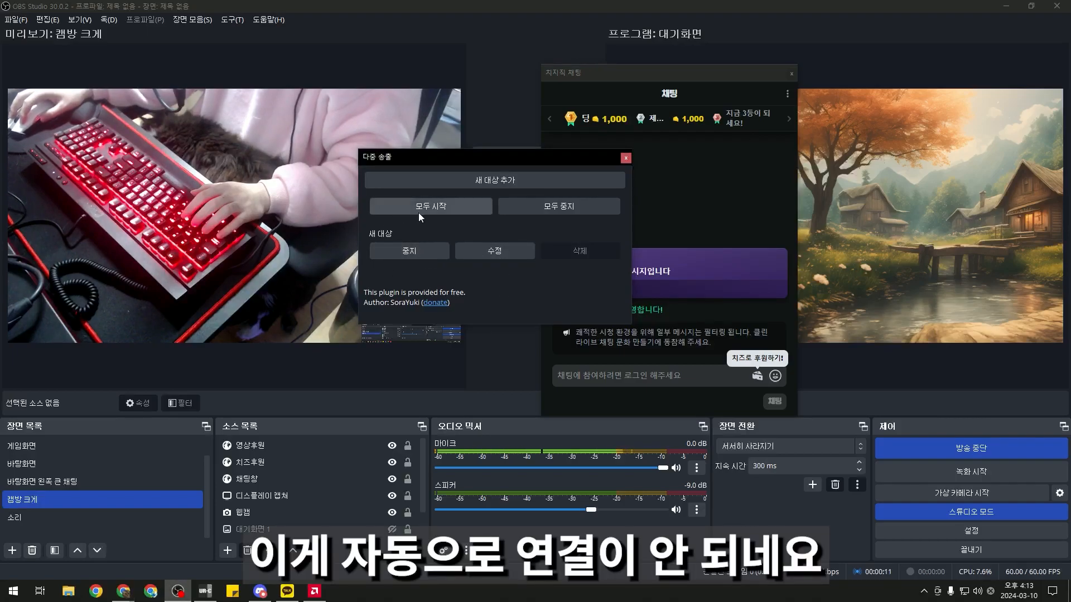